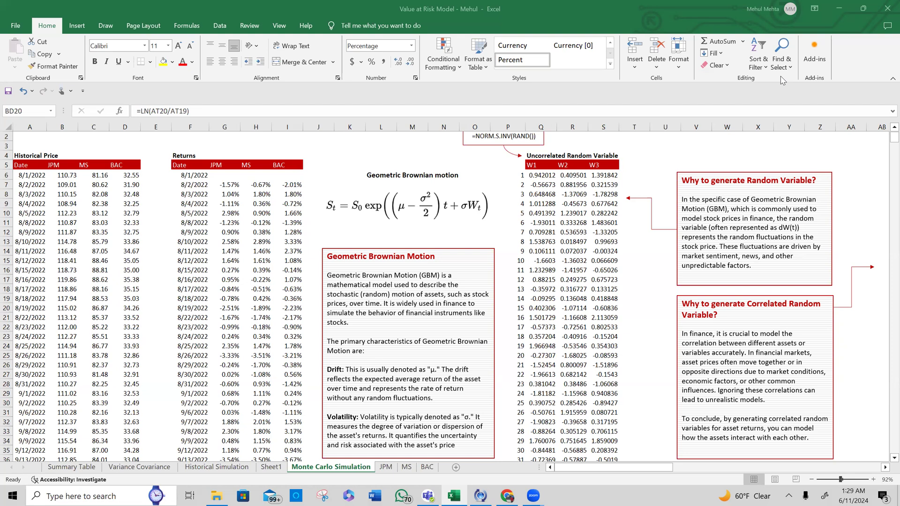
Review the historical price table's date column and the daily JPM, MS and BAC prices.
{"action": "left_click", "coordinate": [28, 161]}
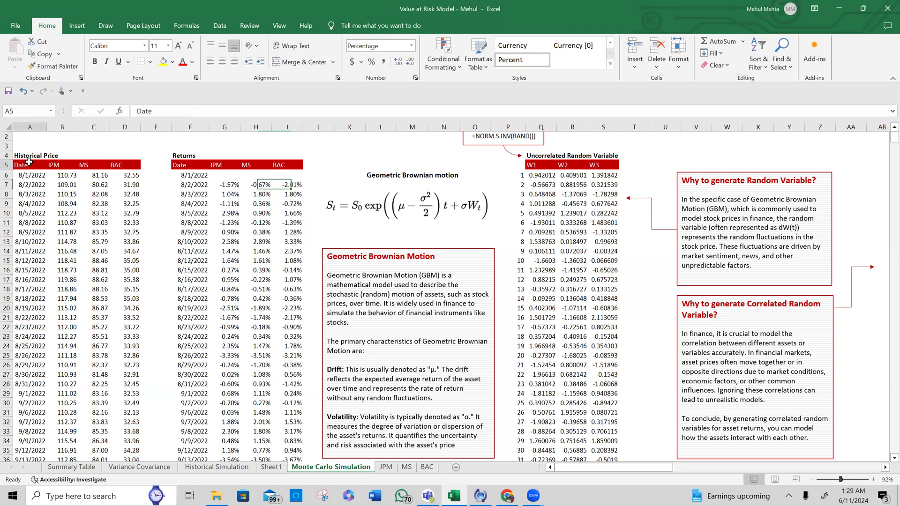
{"action": "left_click", "coordinate": [67, 169]}
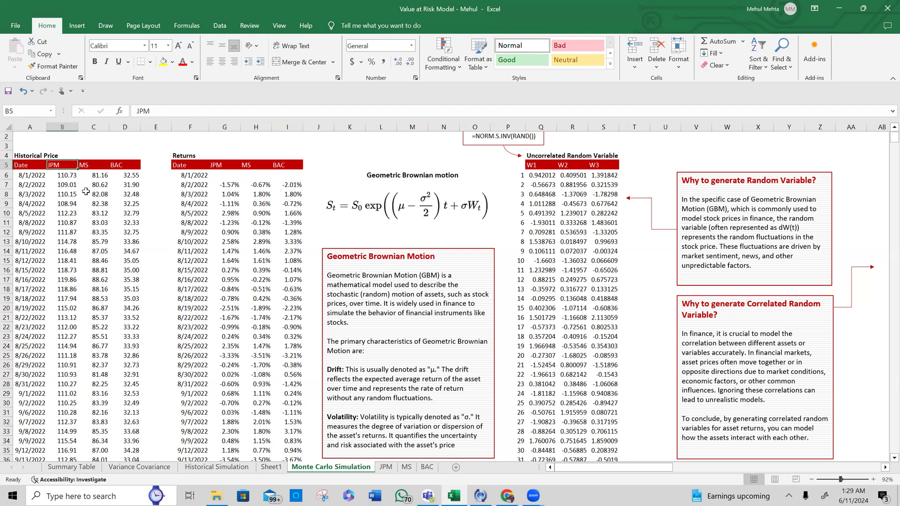
{"action": "left_click_drag", "start_coordinate": [69, 178], "coordinate": [129, 224]}
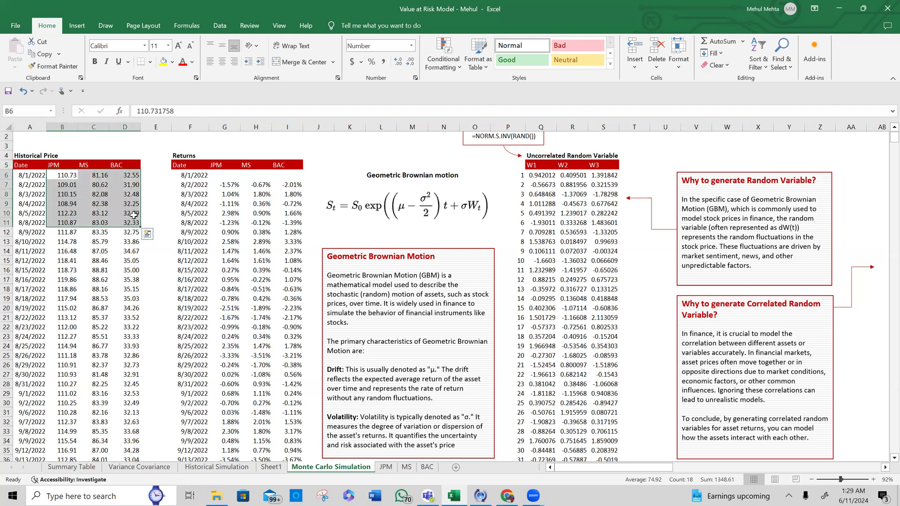
{"action": "left_click", "coordinate": [106, 195]}
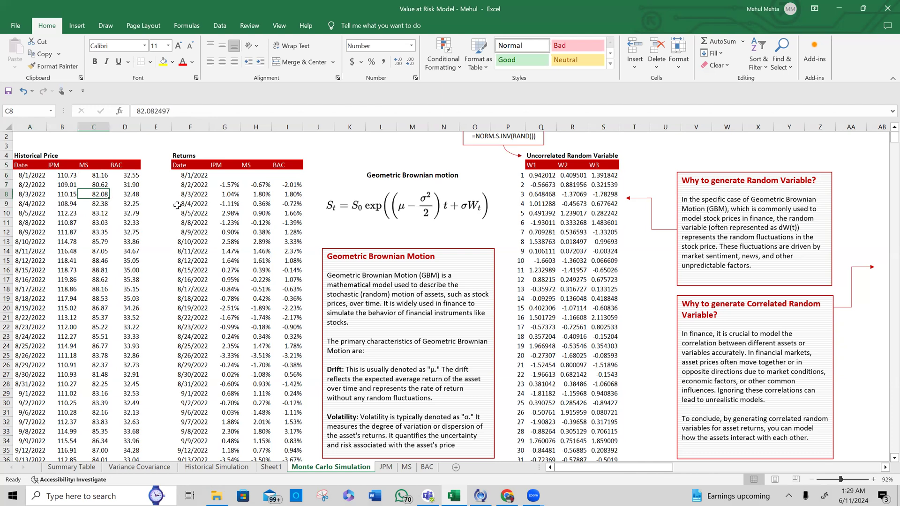
Inspect the first-day log-return formulas for JPM, MS and BAC in cells G7 to I7.
{"action": "left_click", "coordinate": [225, 192]}
{"action": "left_click", "coordinate": [228, 185]}
{"action": "double_click", "coordinate": [228, 185]}
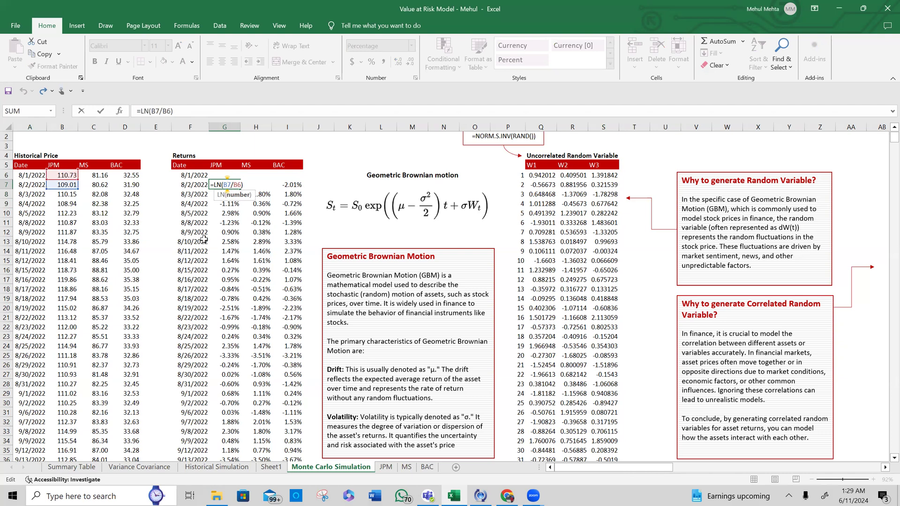
{"action": "key", "text": "Tab"}
{"action": "type", "text": "=LN(C7/C6)"}
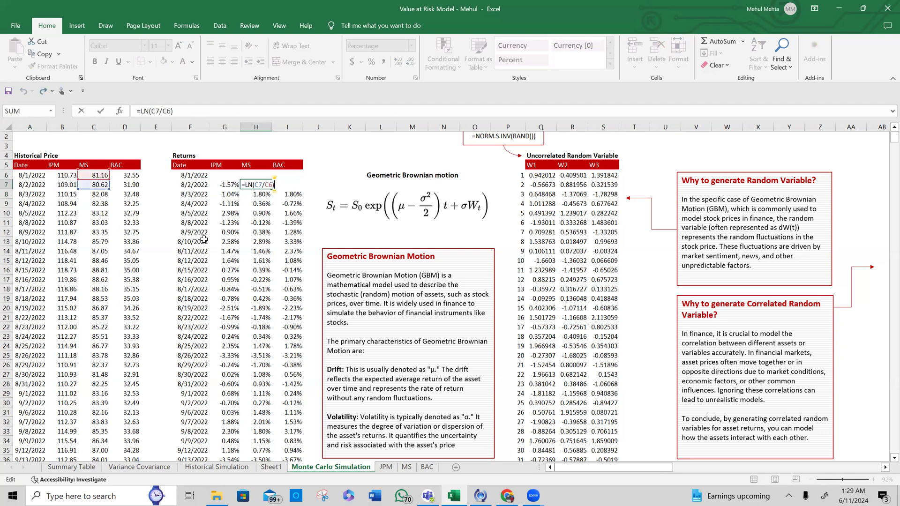
{"action": "key", "text": "Tab"}
{"action": "type", "text": "=LN(D7/D6)"}
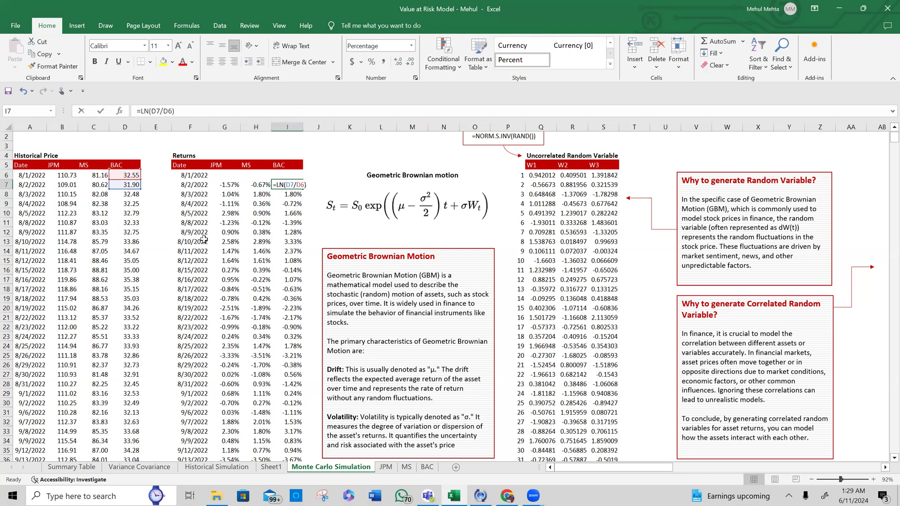
{"action": "key", "text": "ctrl+Return"}
{"action": "key", "text": "Left"}
{"action": "key", "text": "Left"}
{"action": "key", "text": "F2"}
{"action": "key", "text": "Escape"}
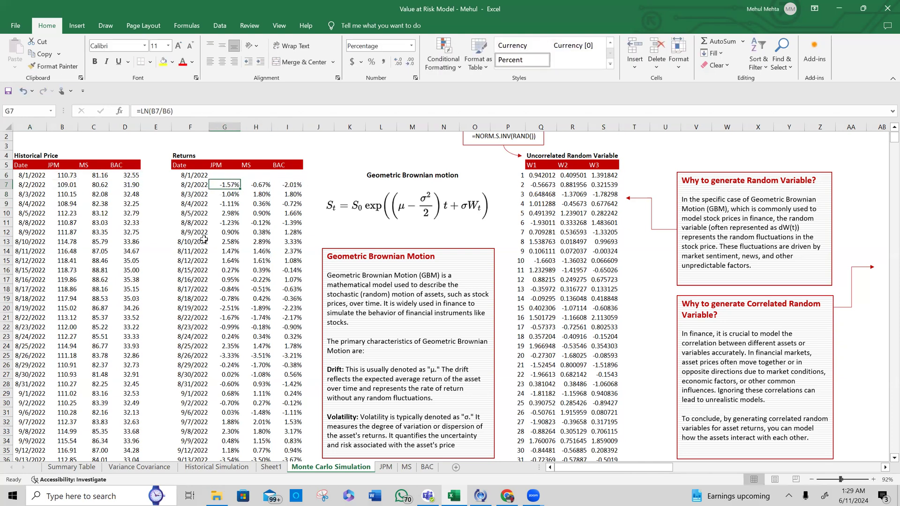
Check how far the JPM returns column extends, and re-examine the formula in its first return cell, G7.
{"action": "key", "text": "ctrl+Down"}
{"action": "key", "text": "Down"}
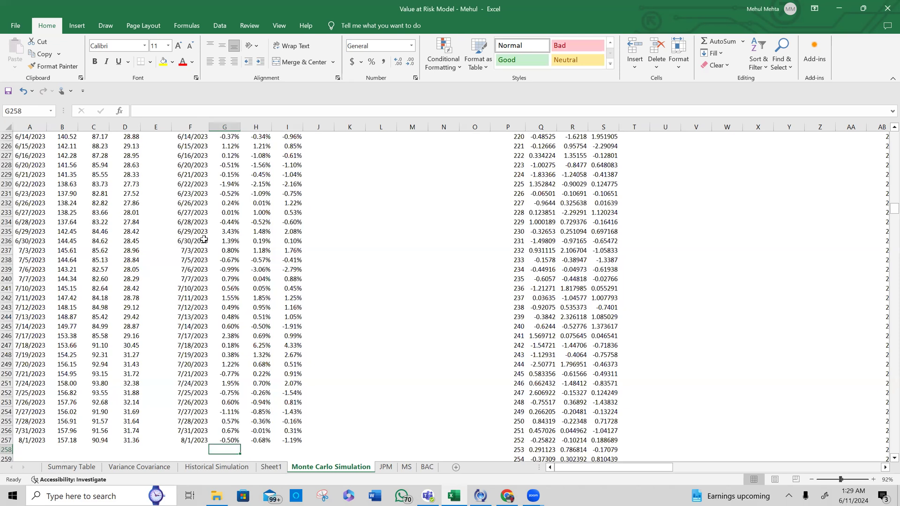
{"action": "key", "text": "ctrl+Up"}
{"action": "key", "text": "ctrl+Up"}
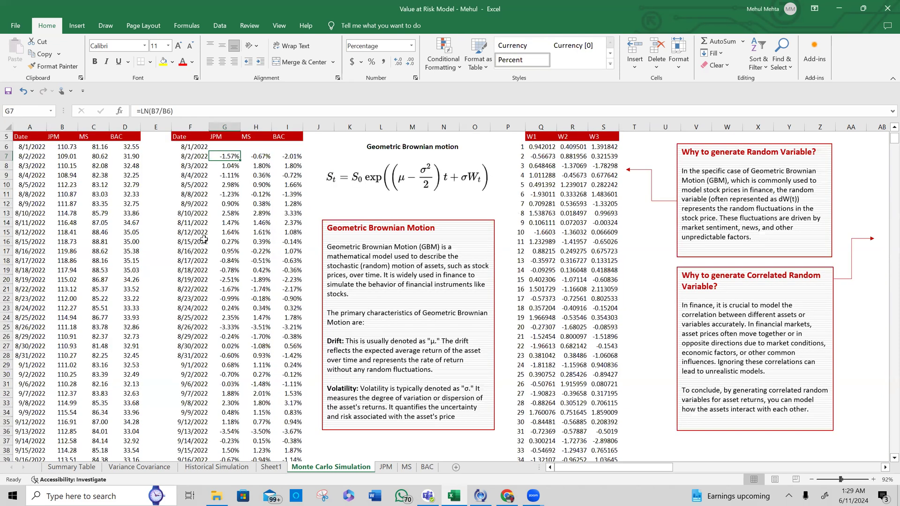
{"action": "key", "text": "F2"}
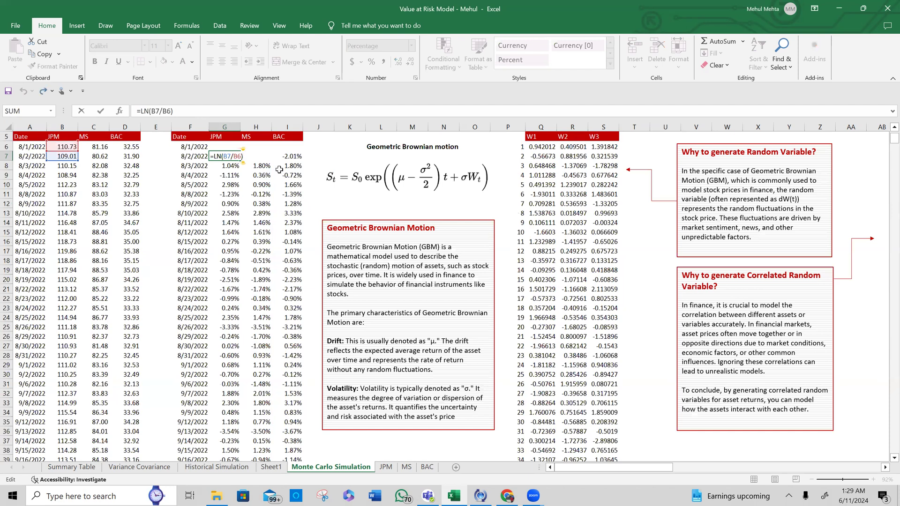
{"action": "scroll", "coordinate": [385, 187], "scroll_direction": "up", "scroll_amount": 1}
{"action": "key", "text": "Escape"}
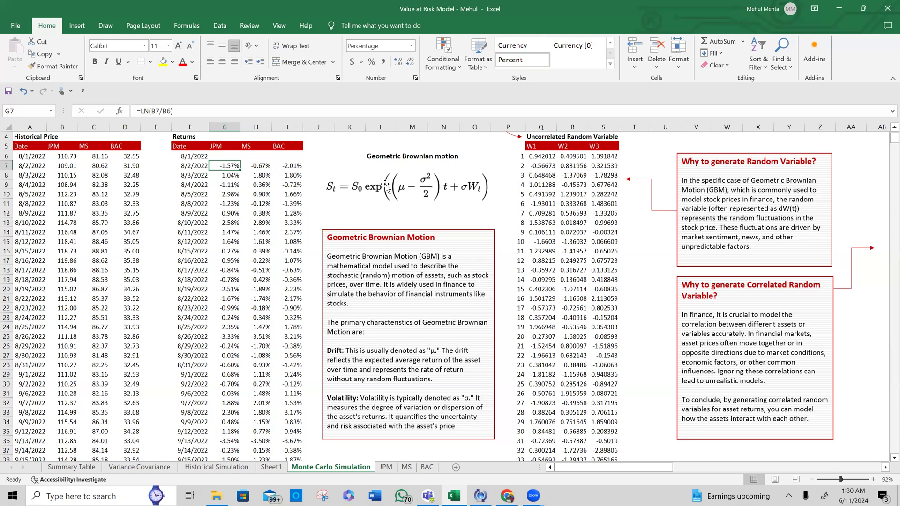
Examine the Geometric Brownian motion equation alongside the uncorrelated random variables W1, W2 and W3.
{"action": "left_click", "coordinate": [385, 186]}
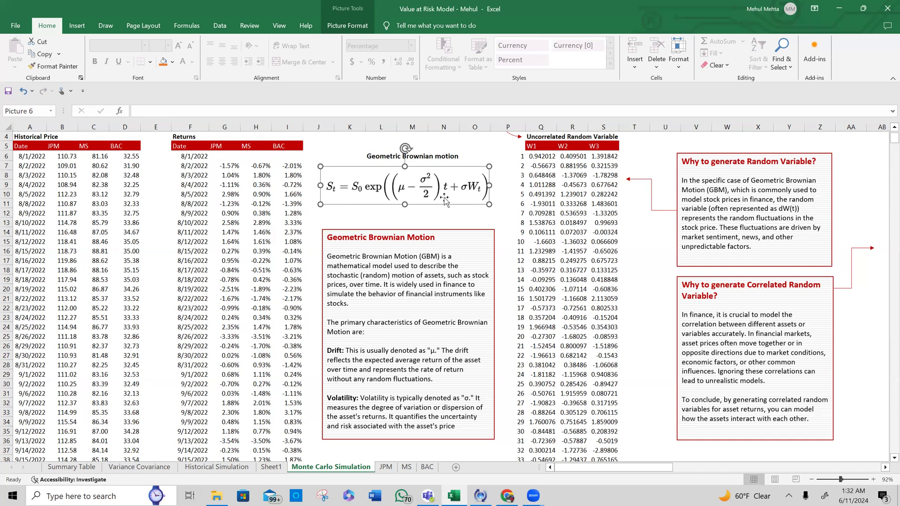
{"action": "left_click", "coordinate": [539, 178]}
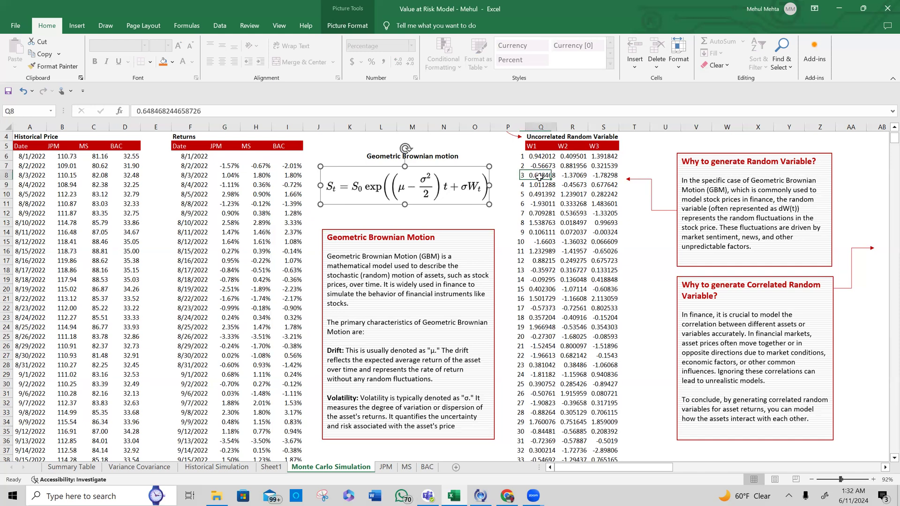
{"action": "left_click", "coordinate": [459, 183]}
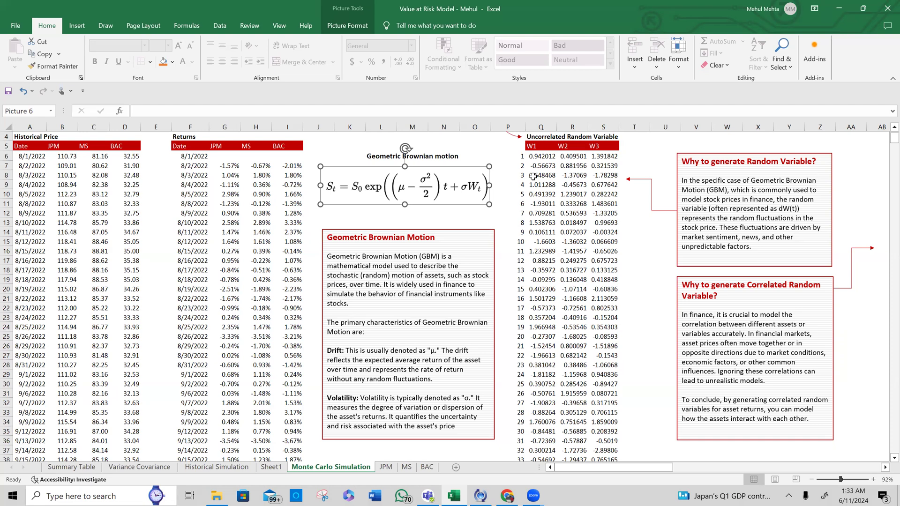
{"action": "left_click_drag", "start_coordinate": [535, 158], "coordinate": [604, 215]}
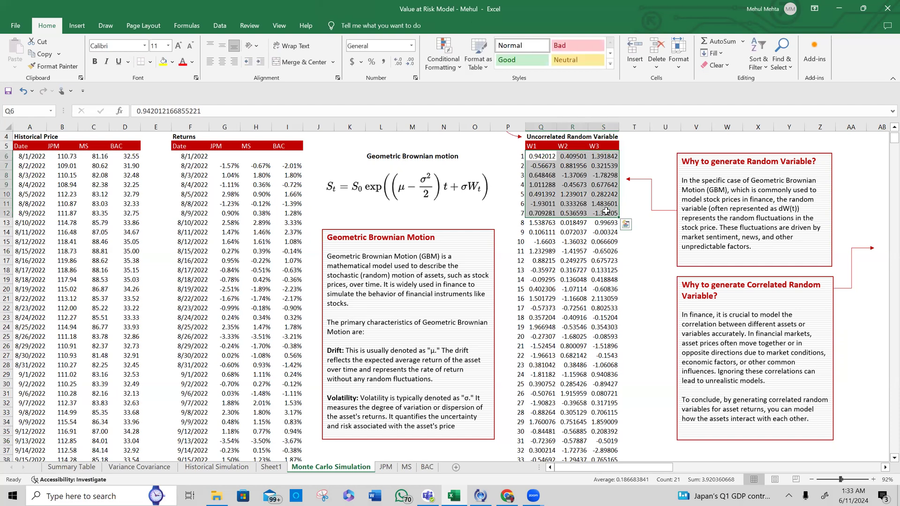
{"action": "left_click", "coordinate": [542, 156]}
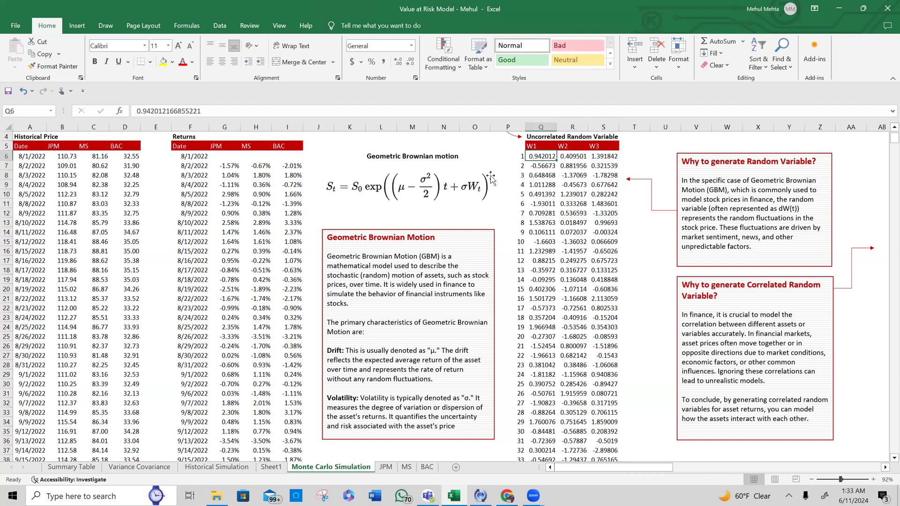
Examine the Uncorrelated Random Variable table's first W1 values and the note giving the formula that generates them.
{"action": "scroll", "coordinate": [486, 178], "scroll_direction": "up", "scroll_amount": 1}
{"action": "scroll", "coordinate": [486, 178], "scroll_direction": "up", "scroll_amount": 1}
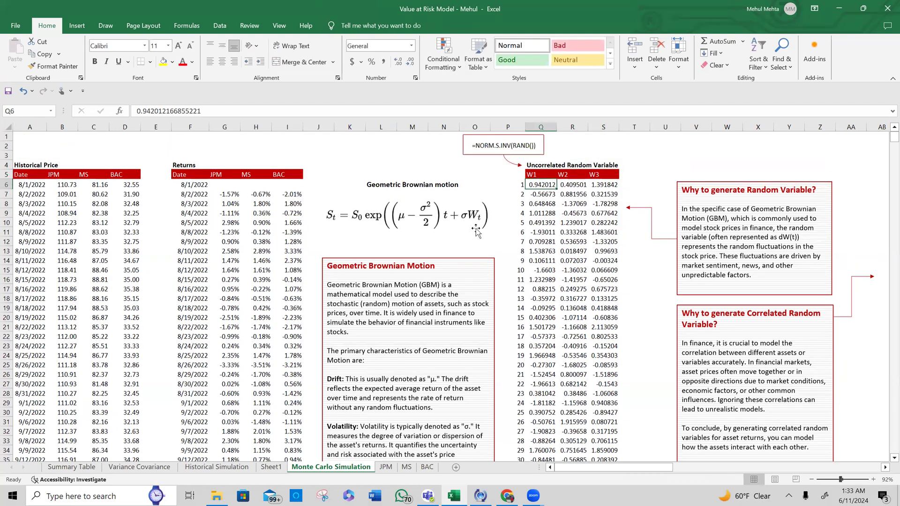
{"action": "left_click", "coordinate": [534, 166]}
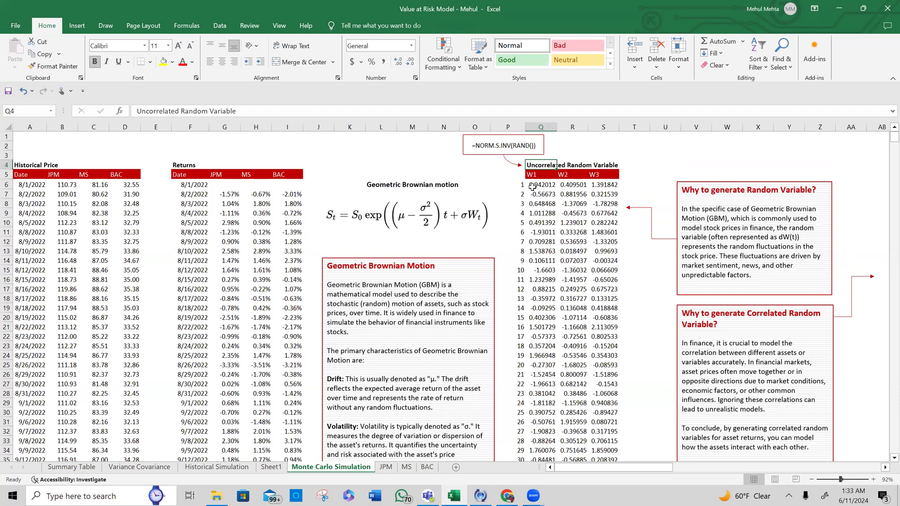
{"action": "scroll", "coordinate": [533, 186], "scroll_direction": "right", "scroll_amount": 1}
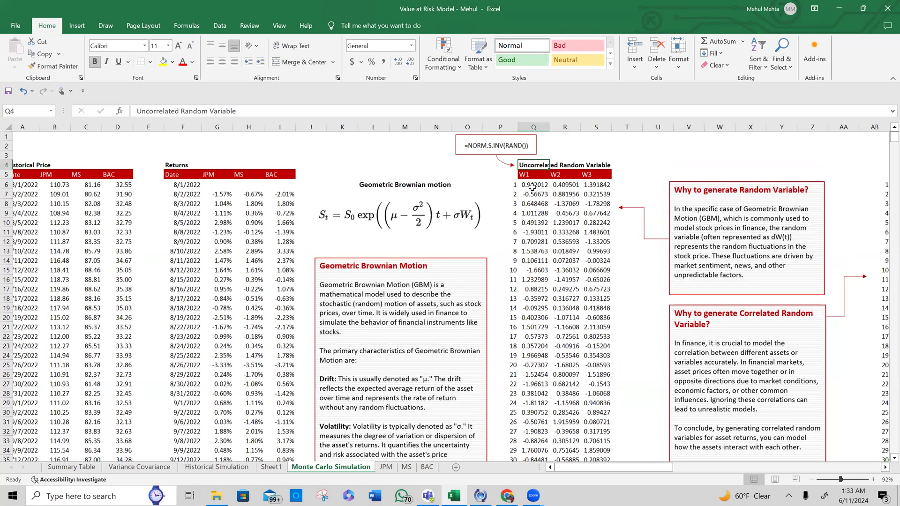
{"action": "scroll", "coordinate": [533, 187], "scroll_direction": "right", "scroll_amount": 3}
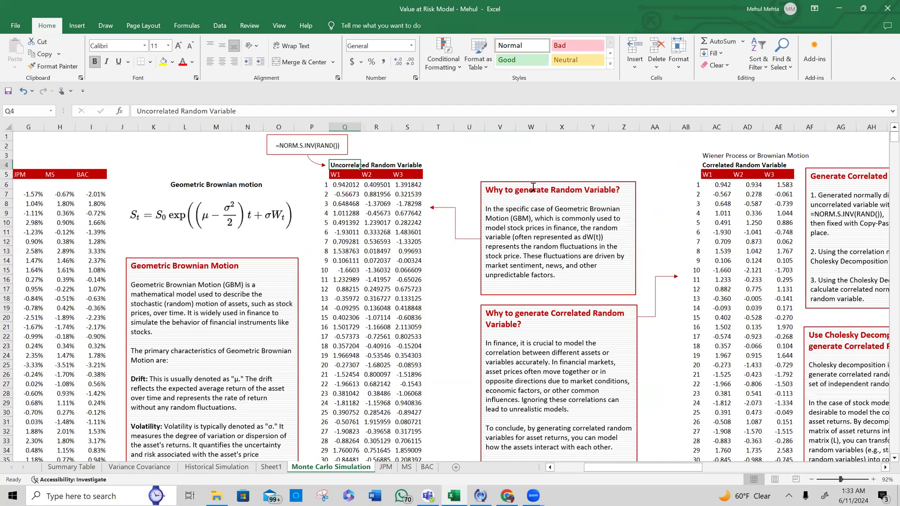
{"action": "scroll", "coordinate": [282, 191], "scroll_direction": "right", "scroll_amount": 1}
{"action": "left_click", "coordinate": [280, 194]}
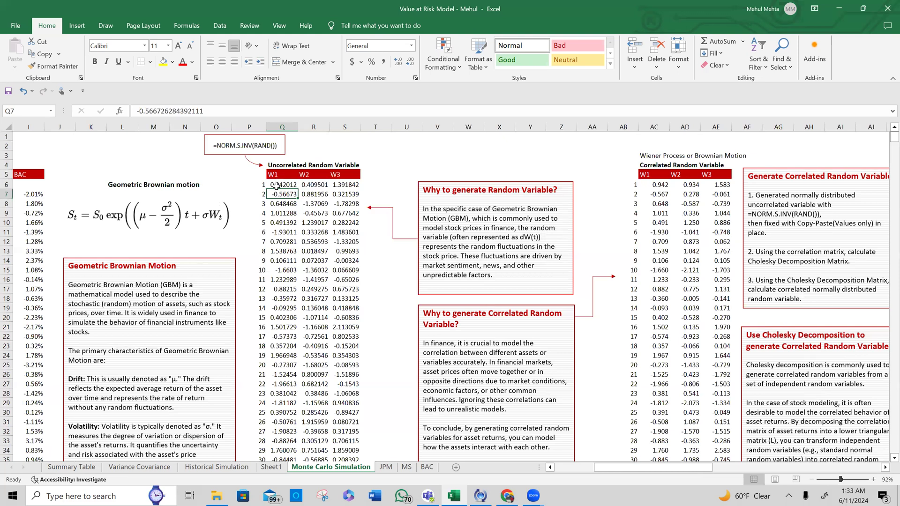
{"action": "left_click", "coordinate": [277, 186]}
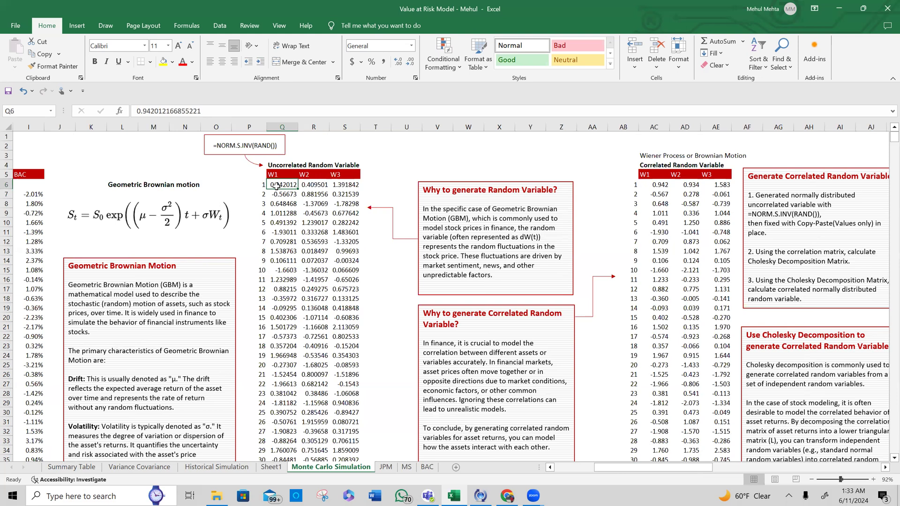
{"action": "left_click", "coordinate": [235, 148]}
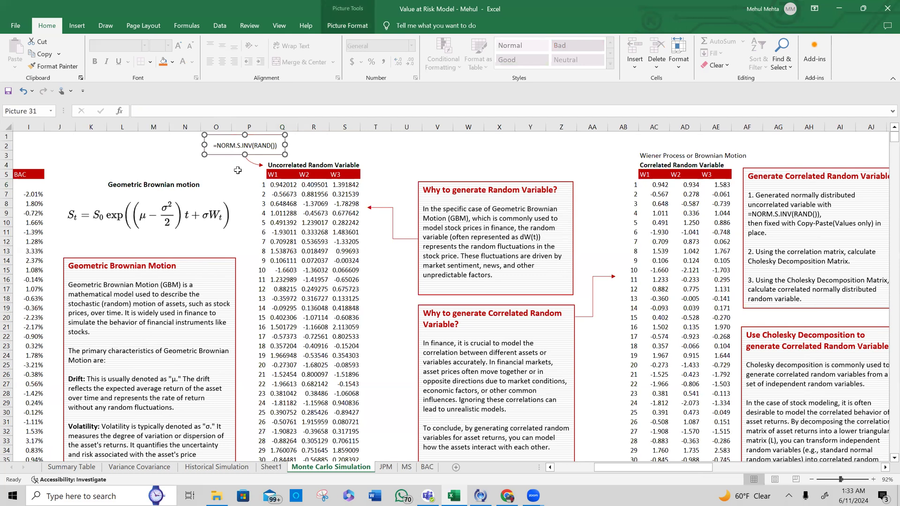
{"action": "left_click", "coordinate": [282, 186]}
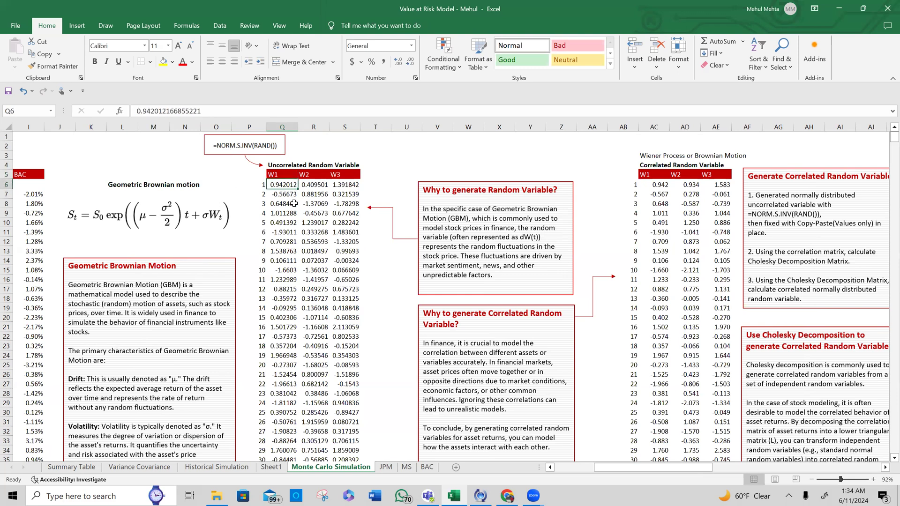
Compare the random term in the Geometric Brownian motion equation with the first-row W1, W2 and W3 values.
{"action": "left_click", "coordinate": [98, 218]}
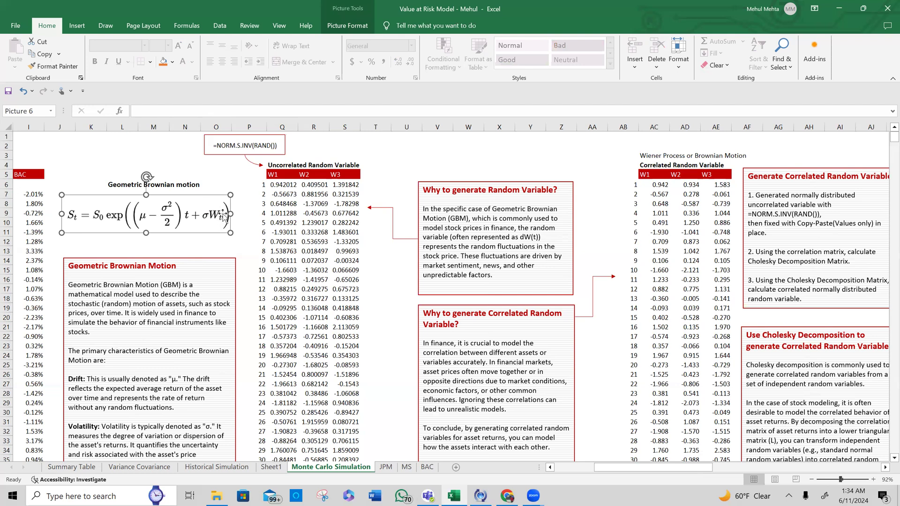
{"action": "left_click", "coordinate": [281, 188]}
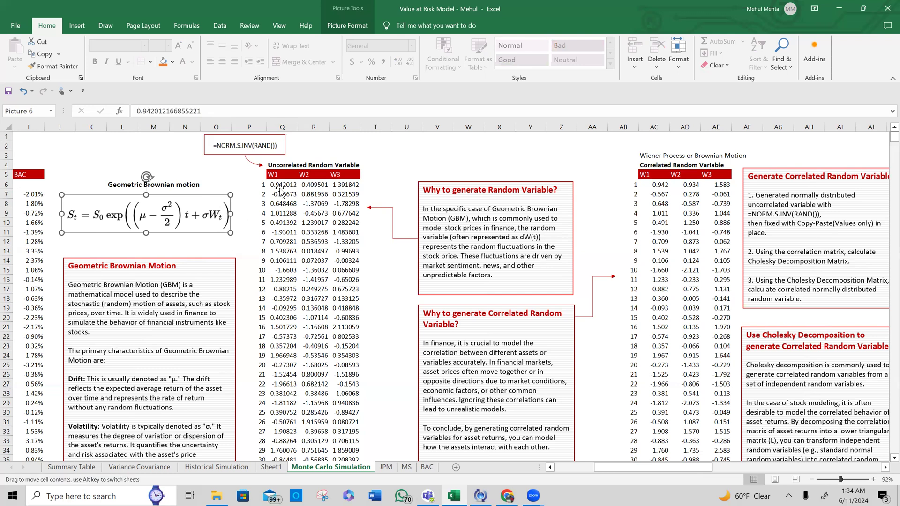
{"action": "left_click", "coordinate": [320, 189]}
{"action": "left_click", "coordinate": [339, 186]}
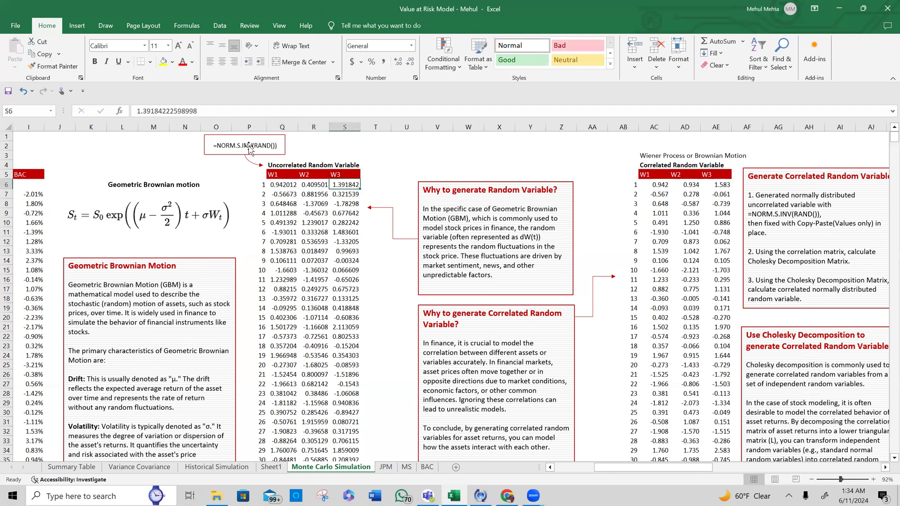
Review the W1 to W3 random values and follow the simulation numbering to its last row and back to the headers.
{"action": "left_click_drag", "start_coordinate": [277, 184], "coordinate": [340, 410]}
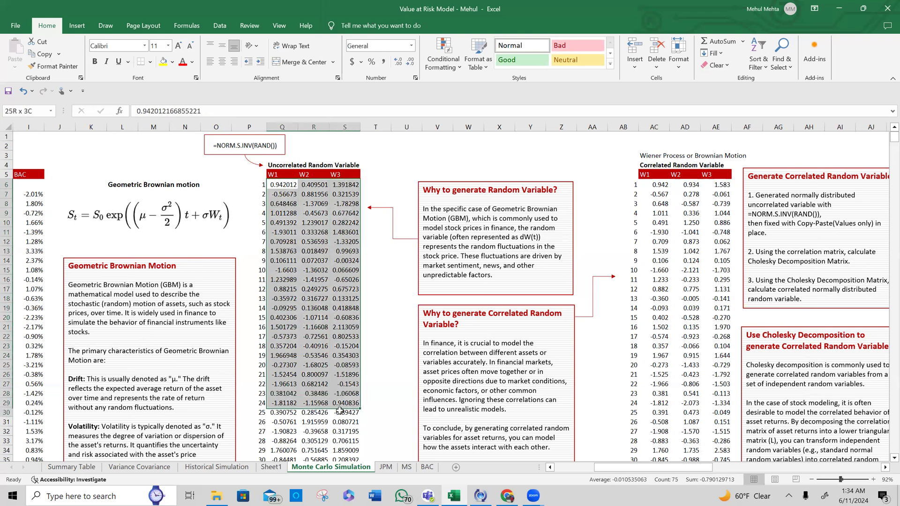
{"action": "scroll", "coordinate": [340, 410], "scroll_direction": "down", "scroll_amount": 3}
{"action": "scroll", "coordinate": [339, 411], "scroll_direction": "up", "scroll_amount": 3}
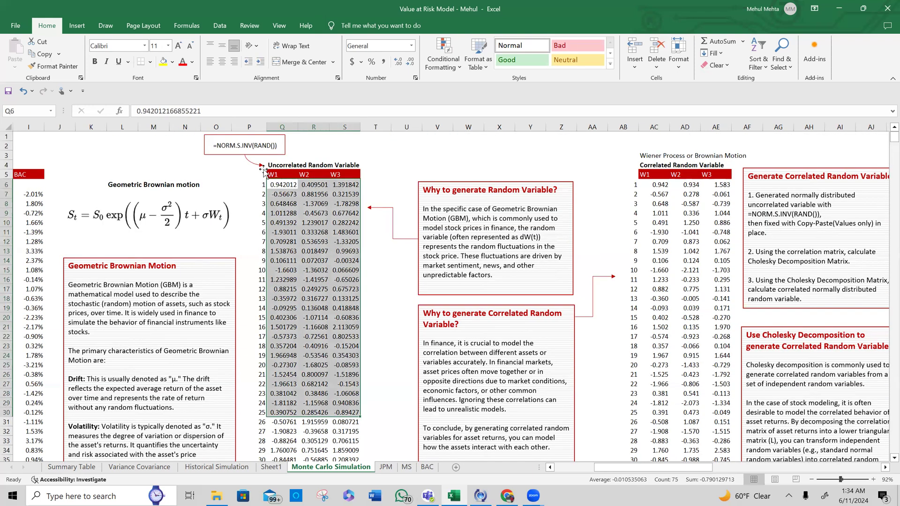
{"action": "left_click_drag", "start_coordinate": [263, 184], "coordinate": [263, 234]}
{"action": "left_click", "coordinate": [263, 184]}
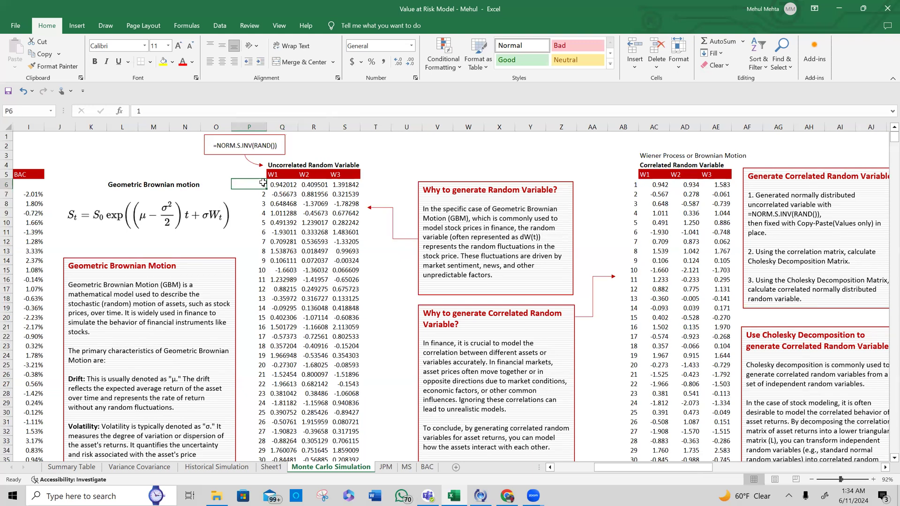
{"action": "key", "text": "ctrl+Down"}
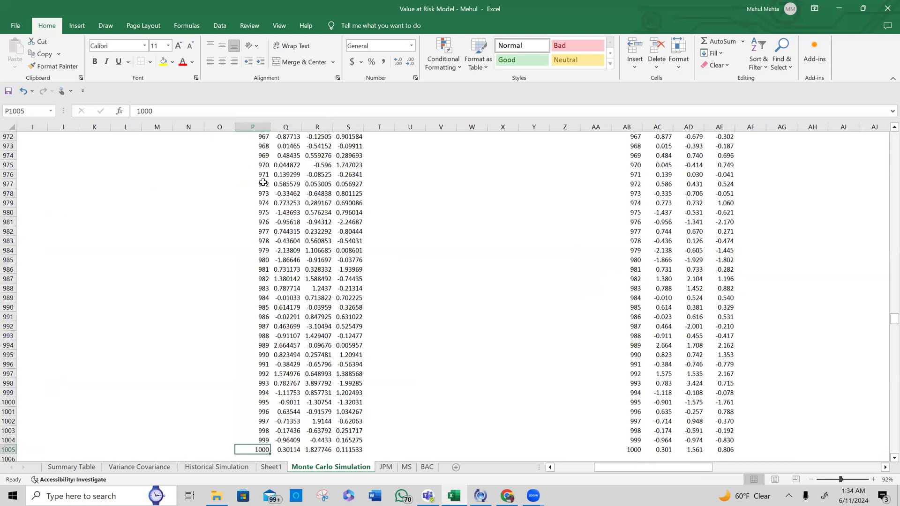
{"action": "key", "text": "ctrl+Up"}
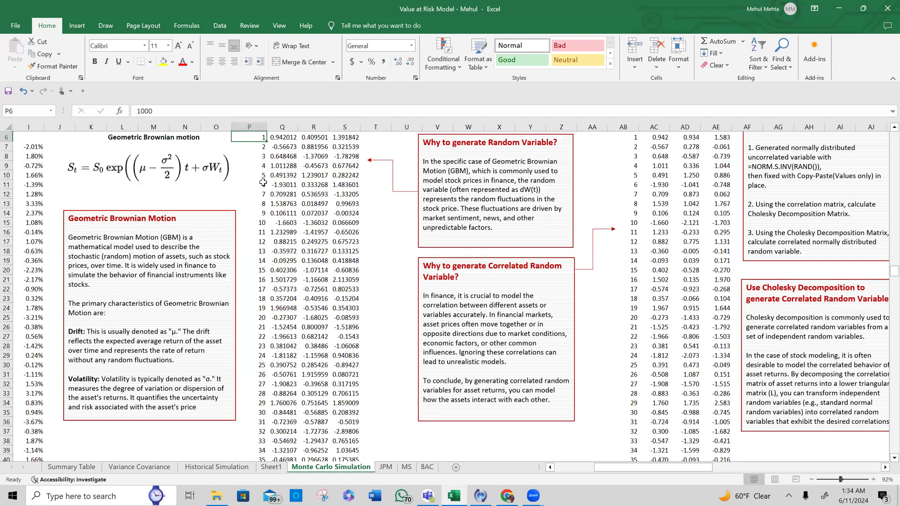
{"action": "key", "text": "Up"}
{"action": "key", "text": "Up"}
{"action": "key", "text": "Right"}
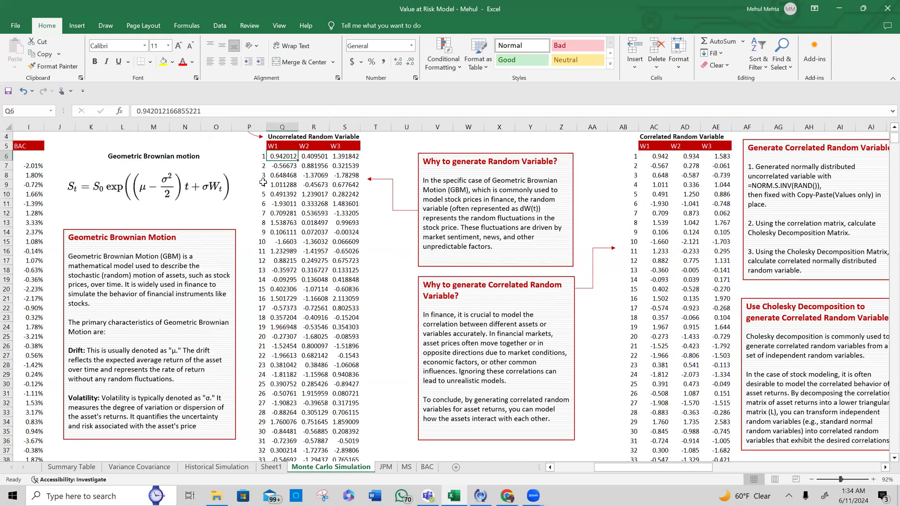
{"action": "key", "text": "Down"}
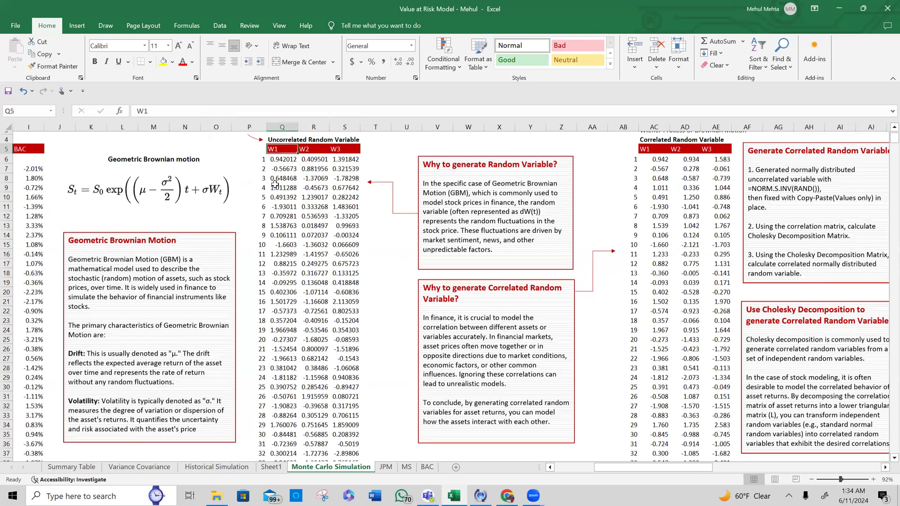
Examine the first W1 value and the W1 to W3 headers of the Uncorrelated Random Variable table.
{"action": "scroll", "coordinate": [277, 186], "scroll_direction": "up", "scroll_amount": 1}
{"action": "left_click", "coordinate": [275, 185]}
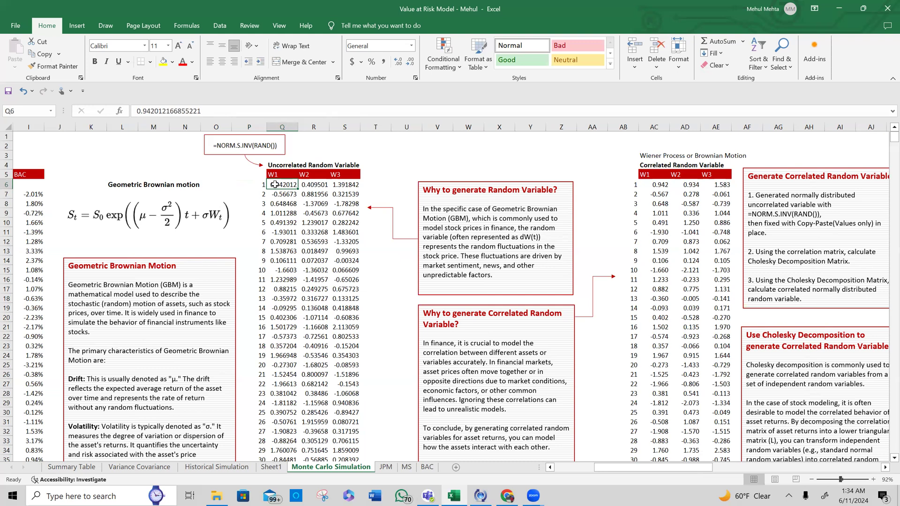
{"action": "key", "text": "Up"}
{"action": "key", "text": "Right"}
{"action": "key", "text": "Right"}
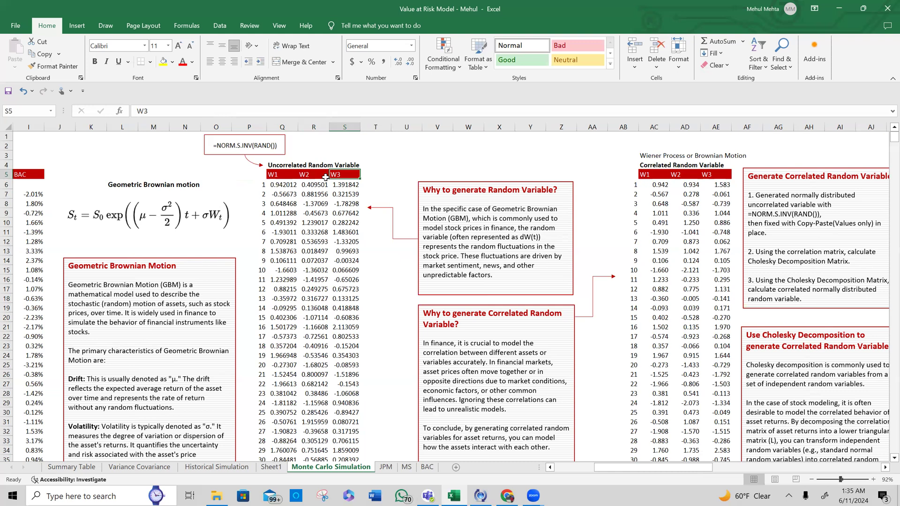
Match the three random variable columns with the JPM, MS and BAC headers of the Historical Price table.
{"action": "scroll", "coordinate": [326, 178], "scroll_direction": "left", "scroll_amount": 1}
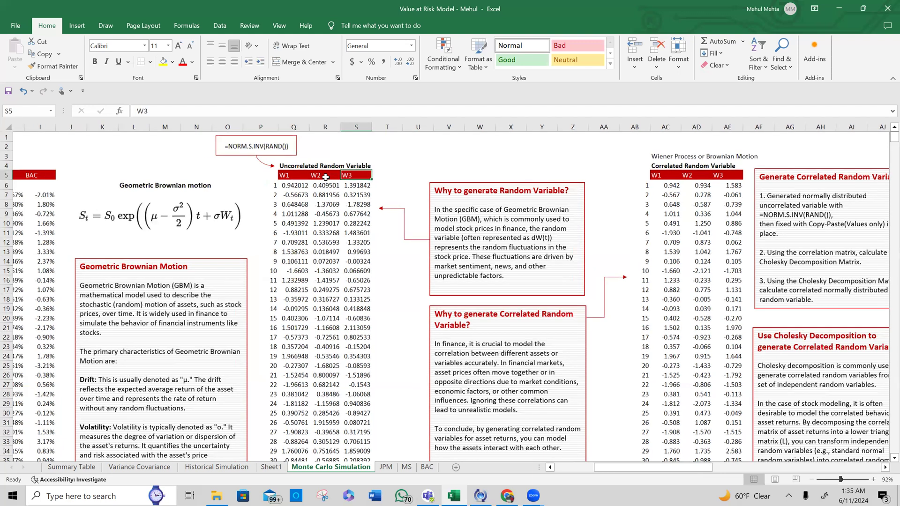
{"action": "scroll", "coordinate": [325, 177], "scroll_direction": "left", "scroll_amount": 3}
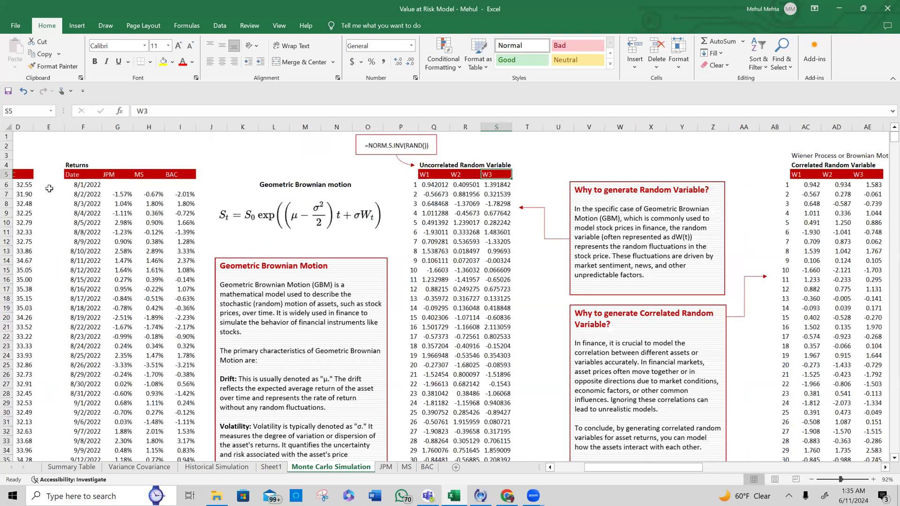
{"action": "scroll", "coordinate": [50, 179], "scroll_direction": "left", "scroll_amount": 3}
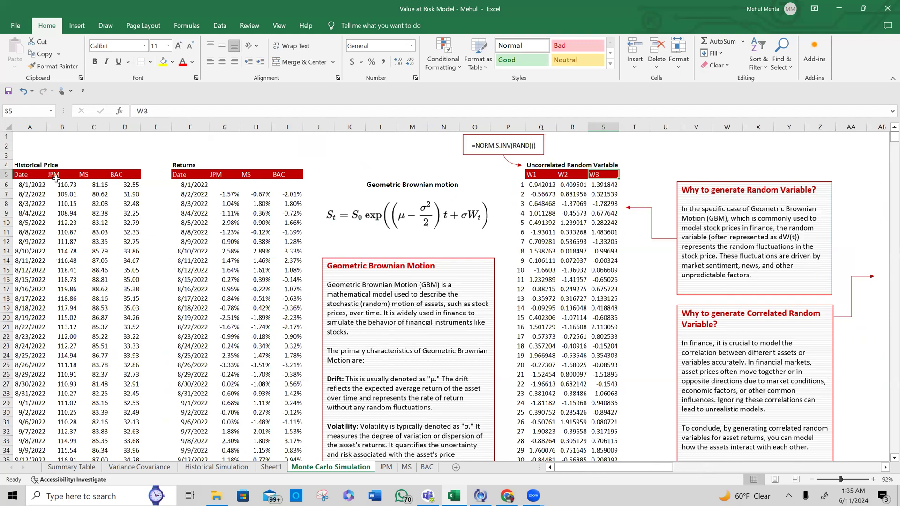
{"action": "left_click_drag", "start_coordinate": [54, 174], "coordinate": [114, 174]}
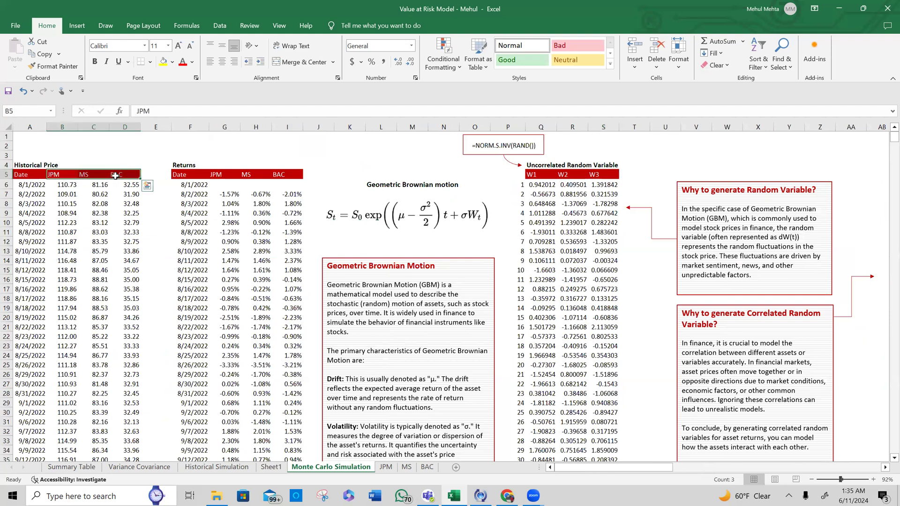
{"action": "scroll", "coordinate": [329, 260], "scroll_direction": "right", "scroll_amount": 2}
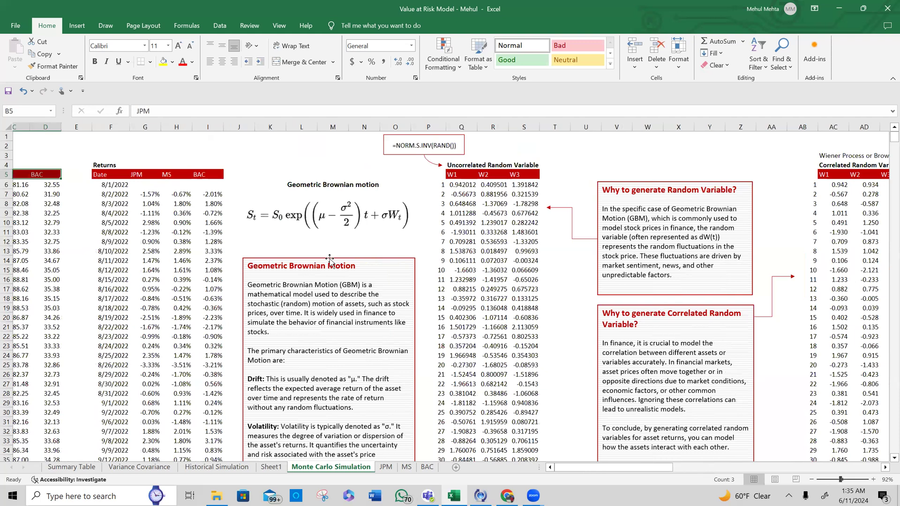
{"action": "scroll", "coordinate": [330, 259], "scroll_direction": "left", "scroll_amount": 2}
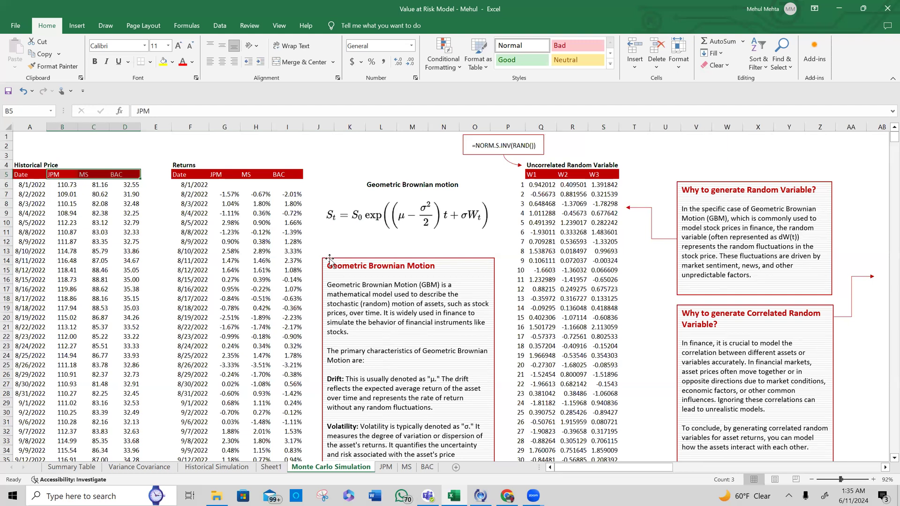
Check the Uncorrelated Random Variable heading and read the note on why to generate correlated random variables.
{"action": "left_click", "coordinate": [543, 172]}
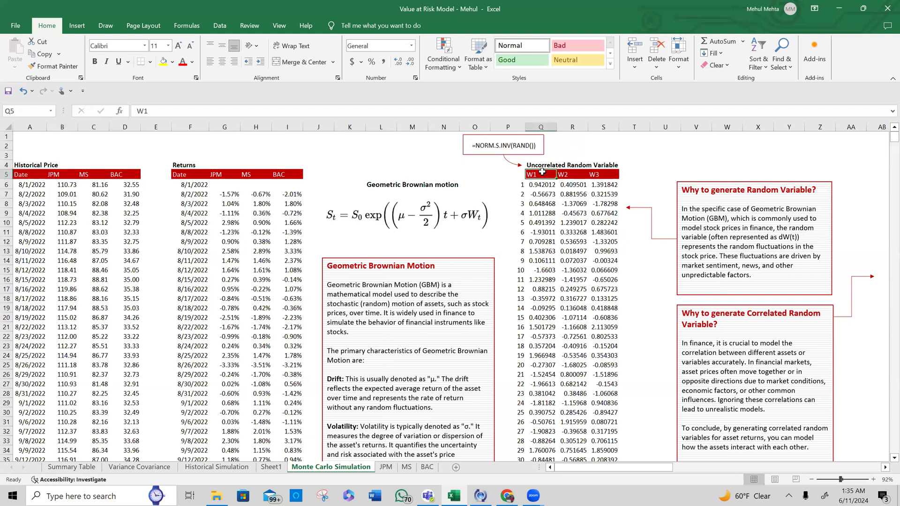
{"action": "left_click", "coordinate": [529, 166]}
{"action": "key", "text": "ctrl+b"}
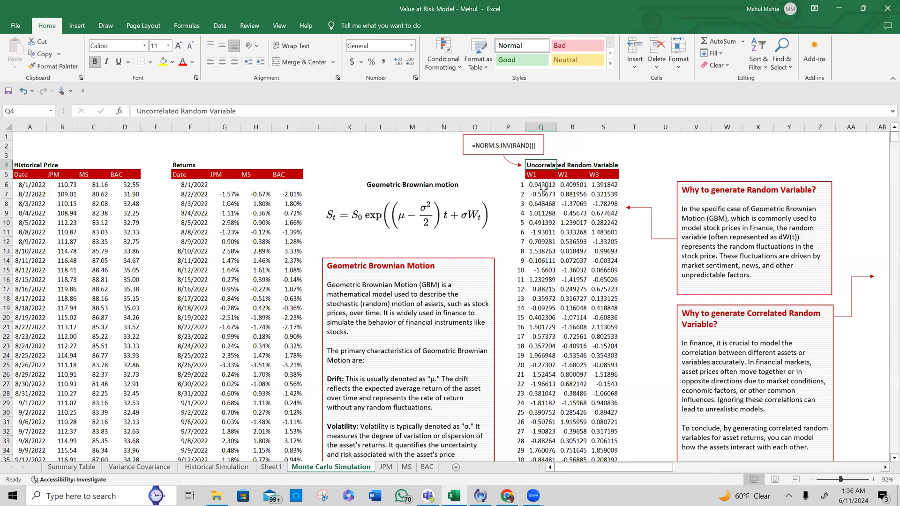
{"action": "scroll", "coordinate": [543, 188], "scroll_direction": "right", "scroll_amount": 1}
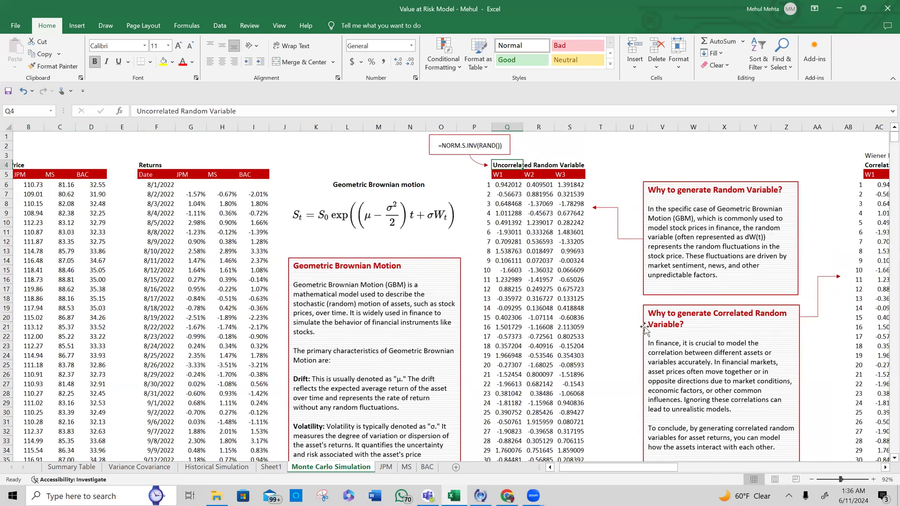
{"action": "left_click_drag", "start_coordinate": [684, 328], "coordinate": [647, 315]}
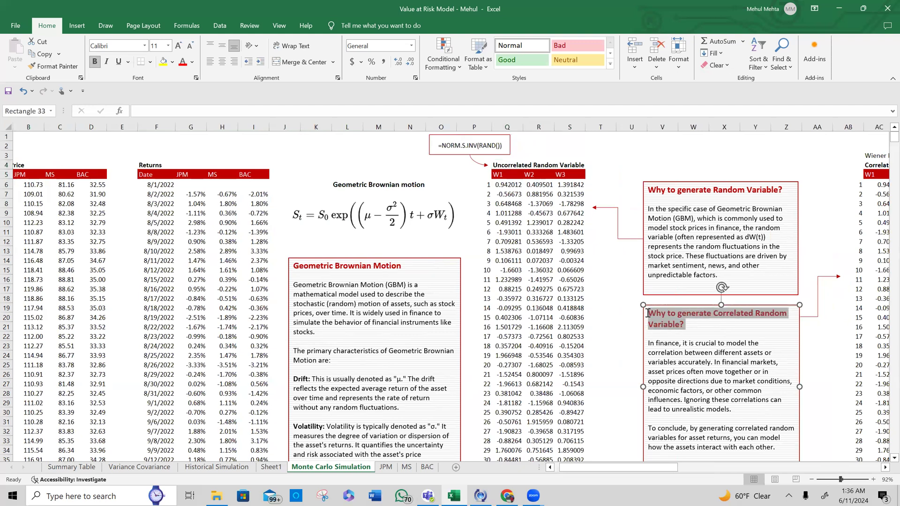
{"action": "left_click", "coordinate": [621, 327]}
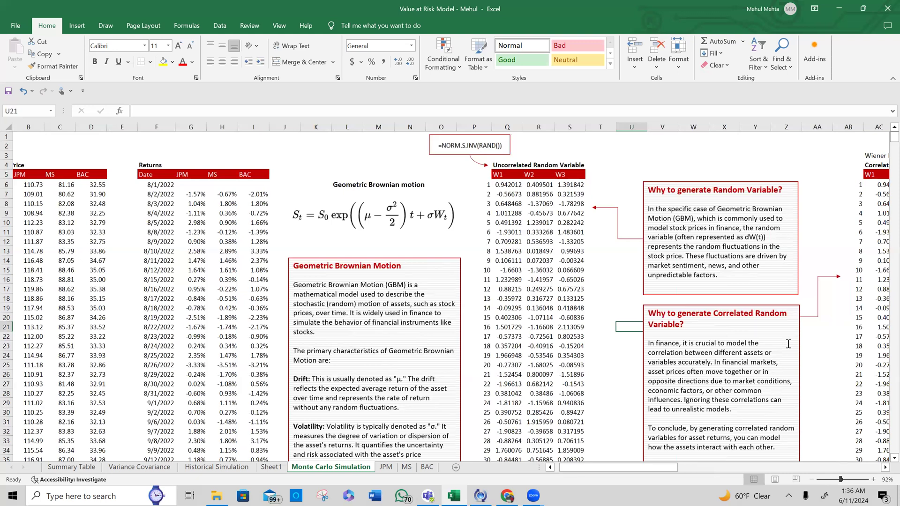
Compare the Uncorrelated Random Variable heading with the Correlated Random Variable table.
{"action": "left_click_drag", "start_coordinate": [504, 166], "coordinate": [572, 166]}
{"action": "scroll", "coordinate": [602, 233], "scroll_direction": "right", "scroll_amount": 3}
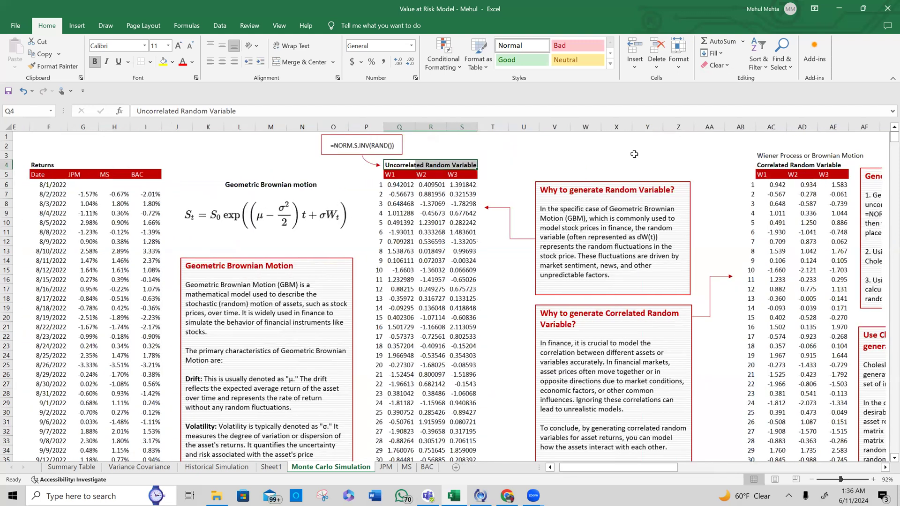
{"action": "scroll", "coordinate": [670, 168], "scroll_direction": "right", "scroll_amount": 3}
{"action": "left_click", "coordinate": [668, 166]}
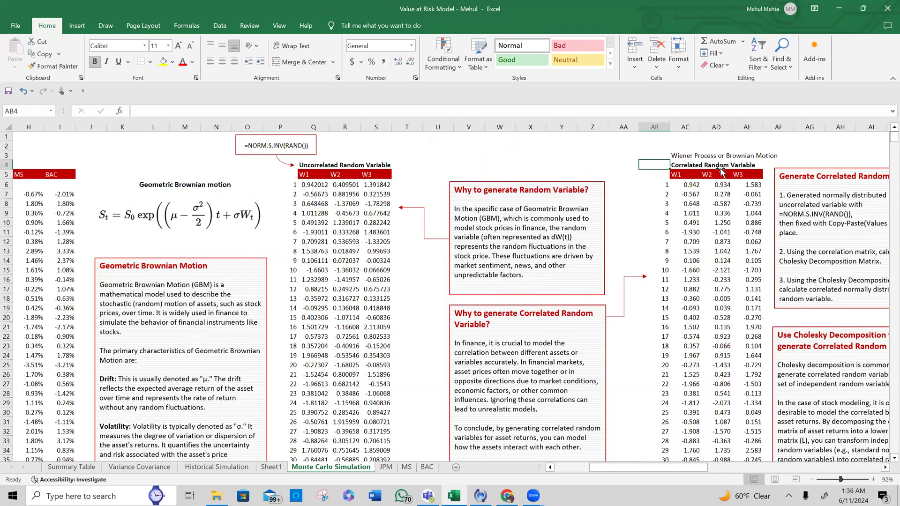
Read the Generate Correlated Random Variable note on using the correlation matrix and the Cholesky Decomposition Matrix.
{"action": "scroll", "coordinate": [661, 201], "scroll_direction": "right", "scroll_amount": 4}
{"action": "left_click_drag", "start_coordinate": [665, 197], "coordinate": [730, 256]}
{"action": "left_click", "coordinate": [698, 233]}
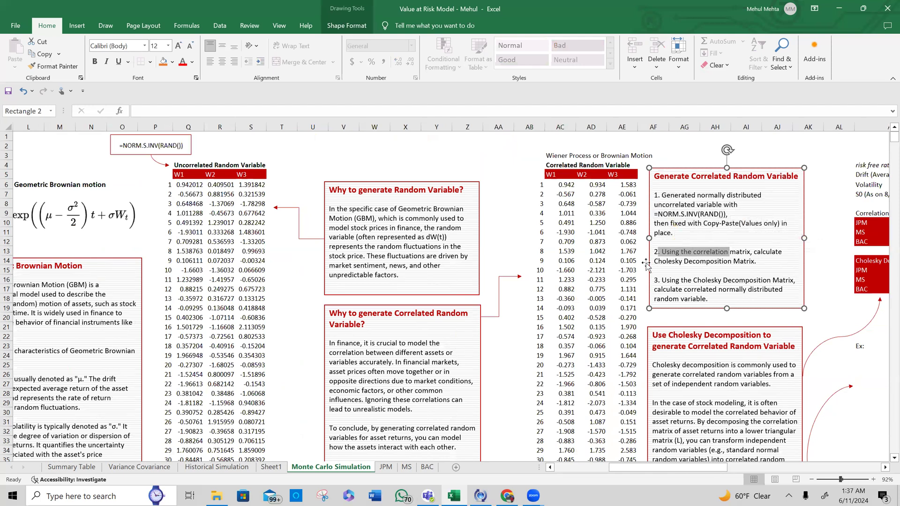
{"action": "left_click_drag", "start_coordinate": [656, 263], "coordinate": [733, 262]}
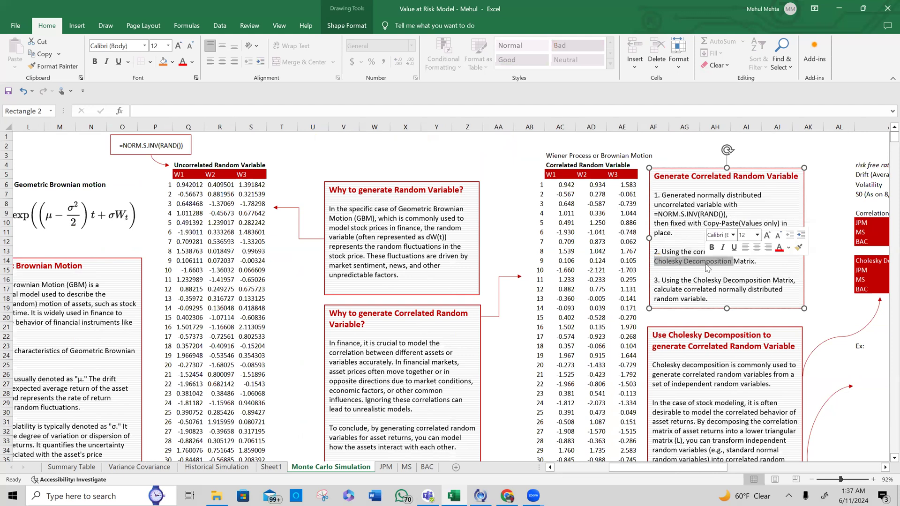
{"action": "left_click_drag", "start_coordinate": [682, 282], "coordinate": [706, 302]}
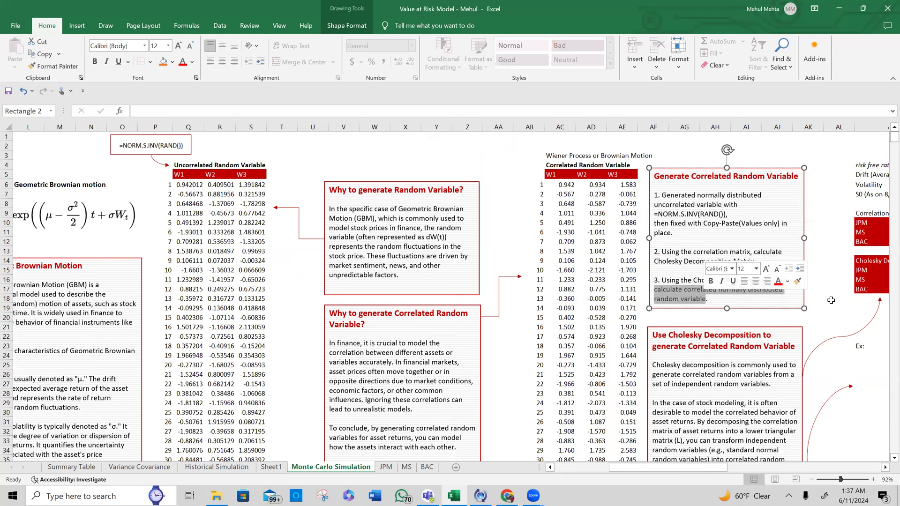
{"action": "left_click", "coordinate": [864, 307]}
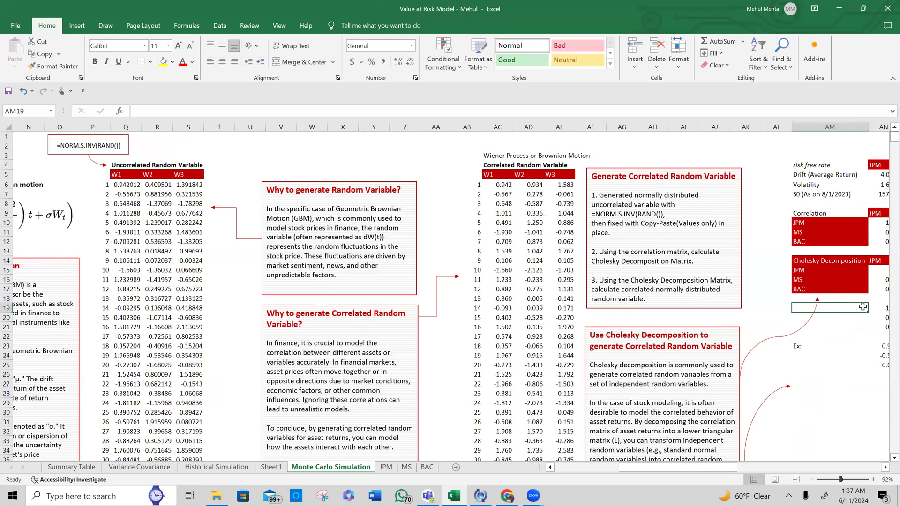
Review the note's first step on generating uncorrelated variables against the =NORM.S.INV(RAND()) callout above the W1 column.
{"action": "scroll", "coordinate": [666, 218], "scroll_direction": "right", "scroll_amount": 2}
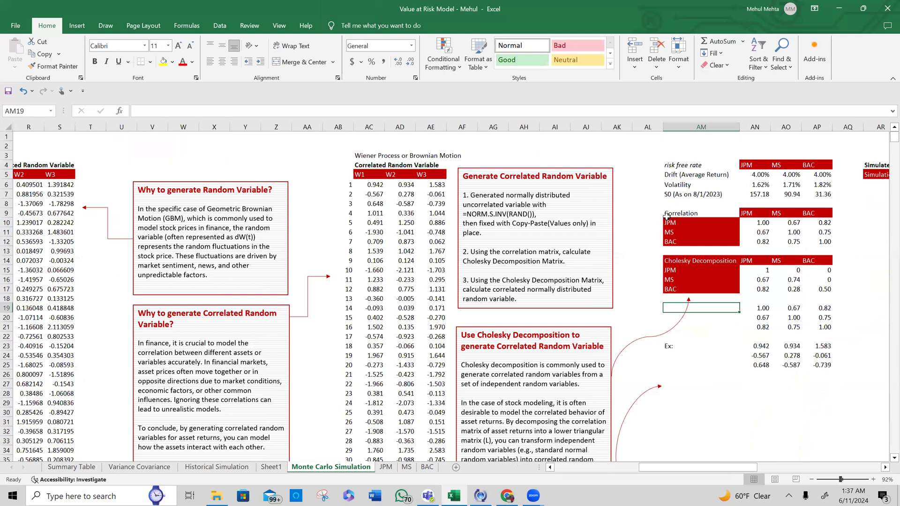
{"action": "left_click_drag", "start_coordinate": [489, 198], "coordinate": [545, 212]}
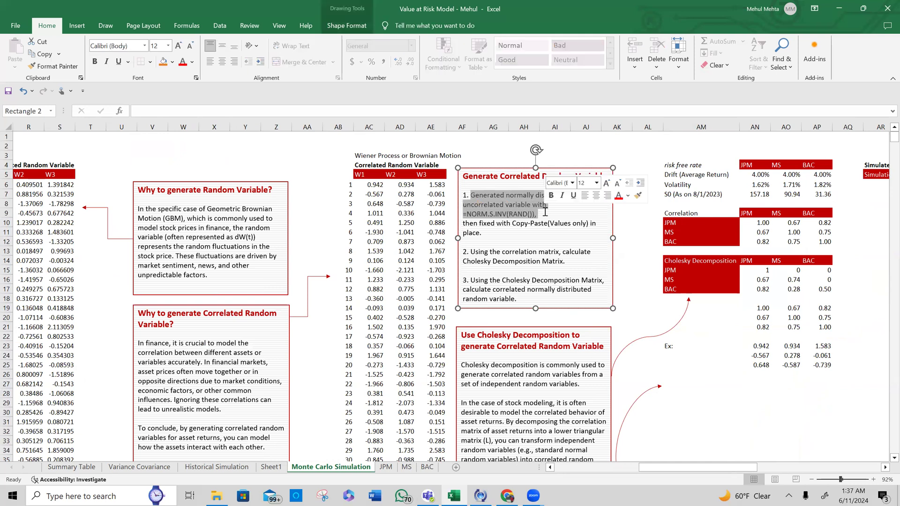
{"action": "left_click", "coordinate": [545, 212]}
{"action": "scroll", "coordinate": [220, 212], "scroll_direction": "left", "scroll_amount": 2}
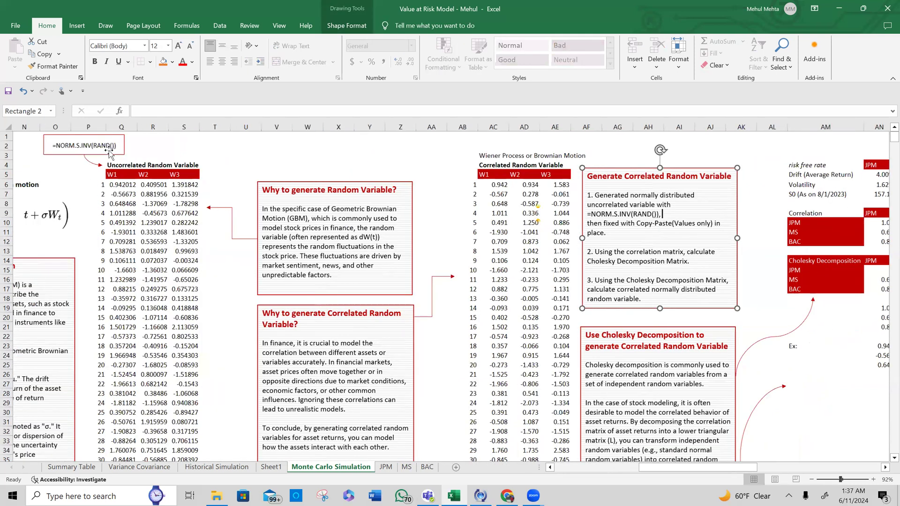
{"action": "scroll", "coordinate": [110, 151], "scroll_direction": "left", "scroll_amount": 1}
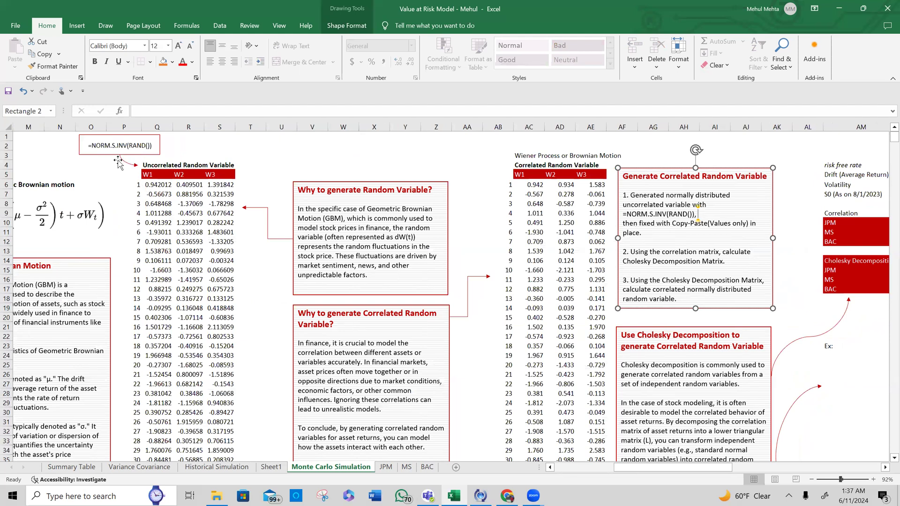
{"action": "scroll", "coordinate": [641, 322], "scroll_direction": "right", "scroll_amount": 1}
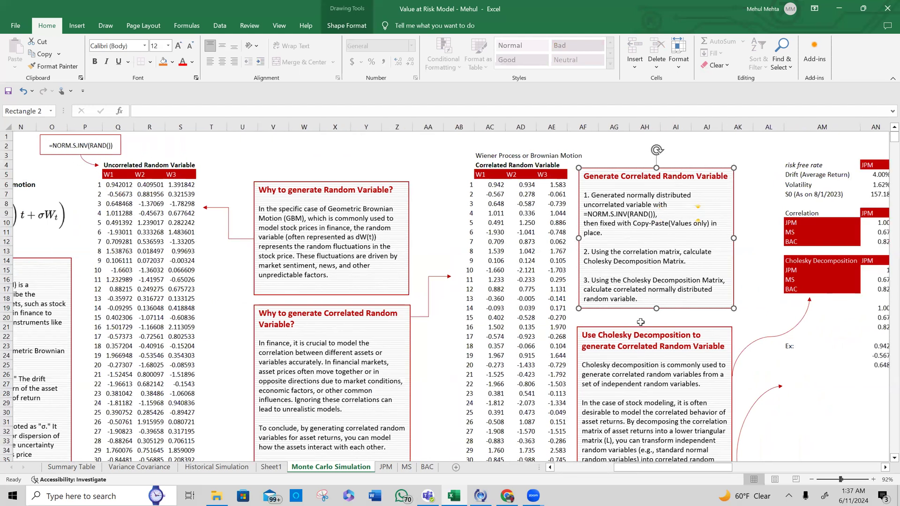
Review the note's second step on using the correlation matrix beside the Correlation and Cholesky Decomposition tables.
{"action": "scroll", "coordinate": [640, 322], "scroll_direction": "right", "scroll_amount": 5}
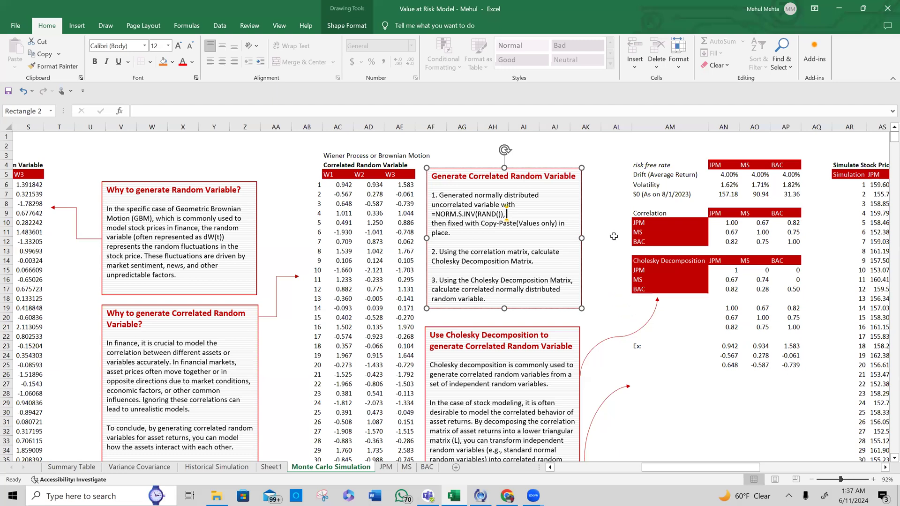
{"action": "scroll", "coordinate": [560, 398], "scroll_direction": "right", "scroll_amount": 4}
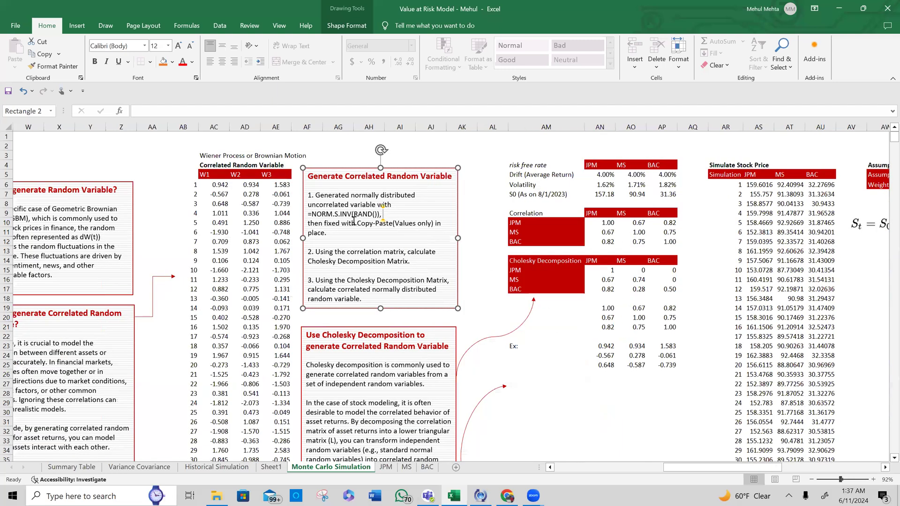
{"action": "left_click", "coordinate": [312, 251]}
{"action": "left_click_drag", "start_coordinate": [312, 251], "coordinate": [404, 253]}
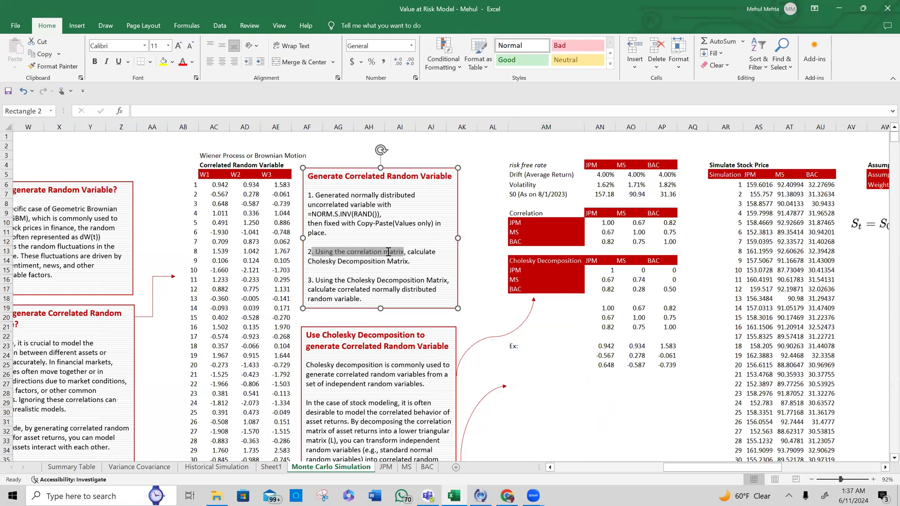
{"action": "left_click", "coordinate": [557, 387]}
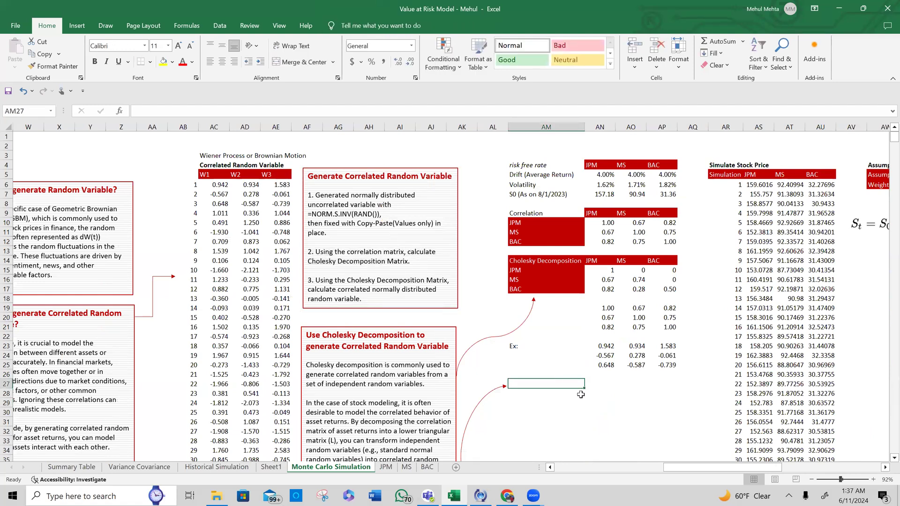
Open the Correlation tool of Data Analysis with cell AN27 selected.
{"action": "left_click", "coordinate": [601, 385]}
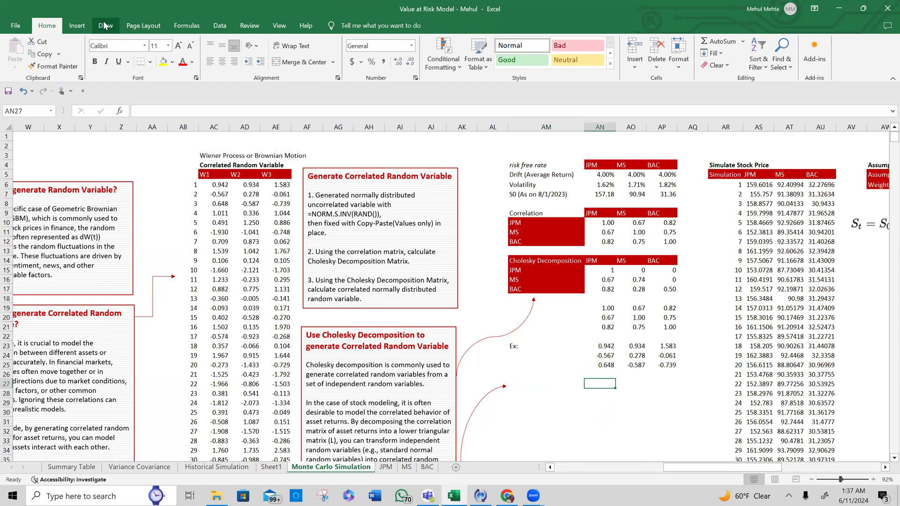
{"action": "left_click", "coordinate": [227, 27]}
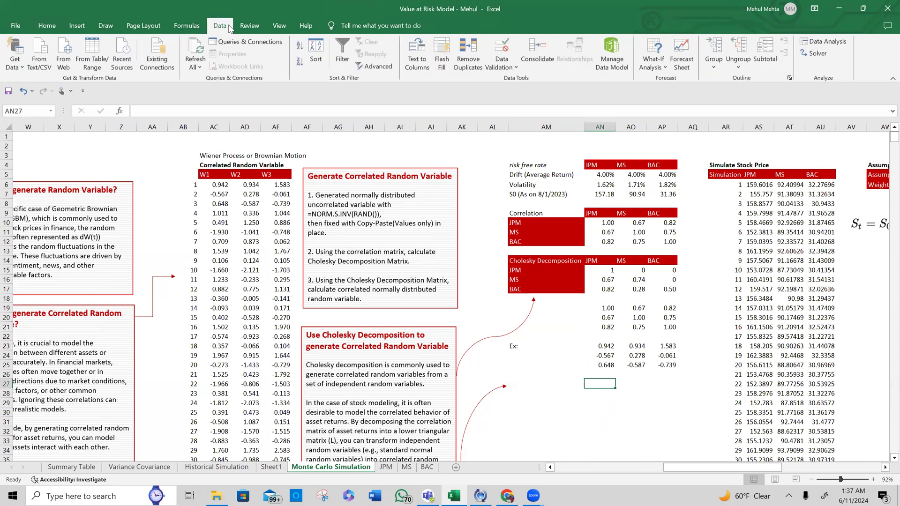
{"action": "left_click", "coordinate": [827, 41]}
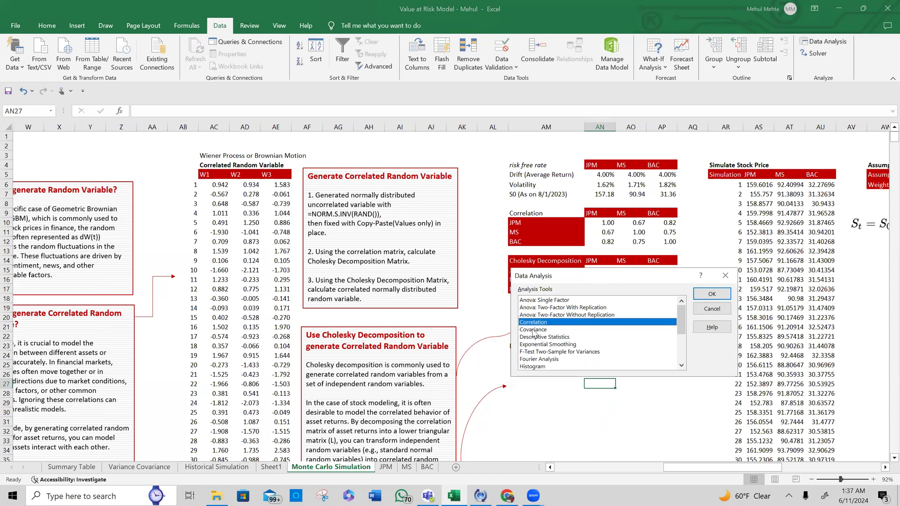
{"action": "left_click", "coordinate": [704, 294]}
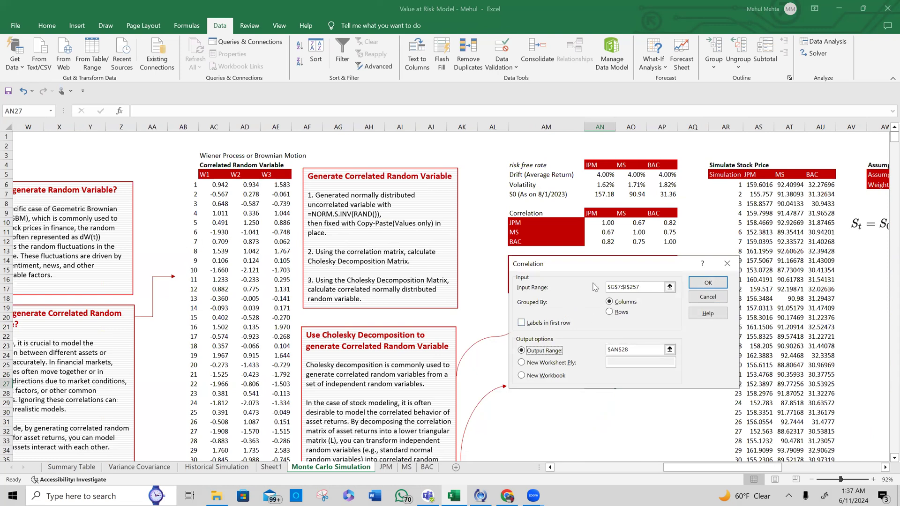
Set the Correlation input range to the JPM, MS and BAC returns in G7:I257.
{"action": "left_click", "coordinate": [641, 284]}
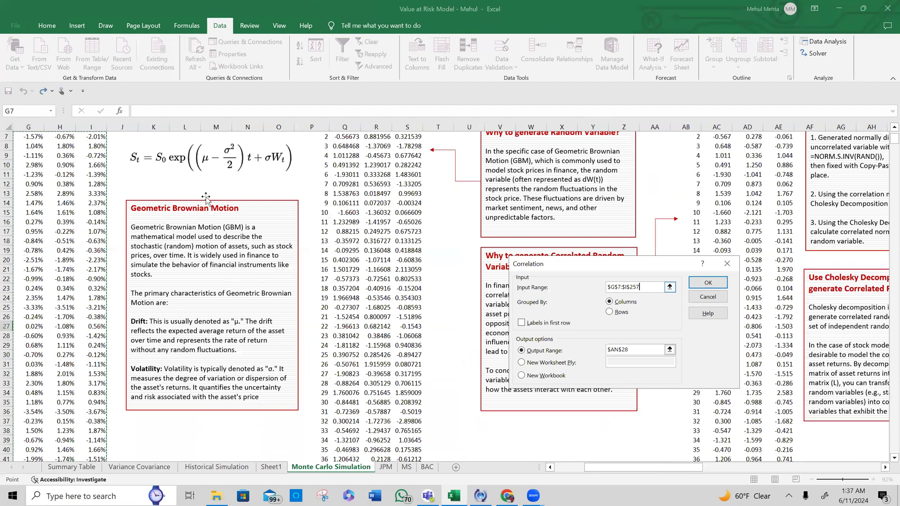
{"action": "scroll", "coordinate": [107, 215], "scroll_direction": "up", "scroll_amount": 2}
{"action": "left_click", "coordinate": [53, 205]}
{"action": "scroll", "coordinate": [53, 204], "scroll_direction": "left", "scroll_amount": 3}
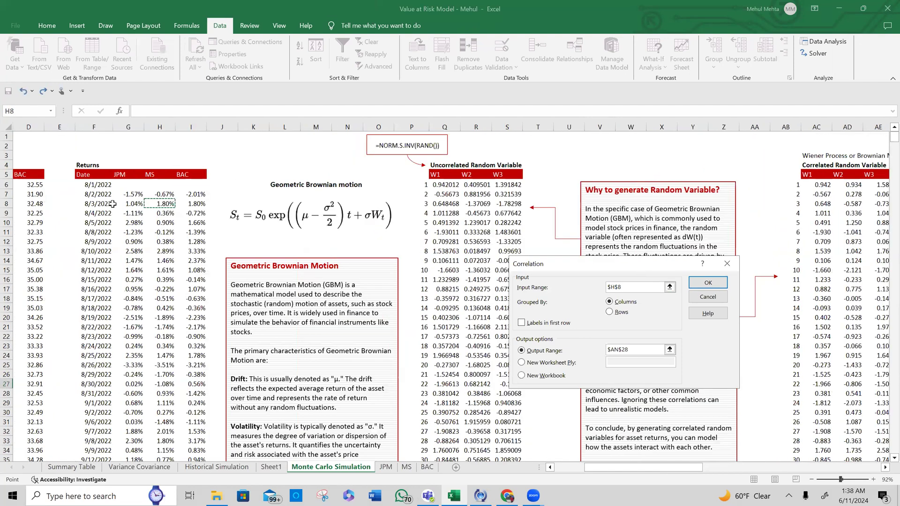
{"action": "key", "text": "Left"}
{"action": "key", "text": "Up"}
{"action": "key", "text": "ctrl+shift+Right"}
{"action": "key", "text": "ctrl+shift+Down"}
Send the Correlation output to a range on the current sheet starting at cell AN28.
{"action": "left_click", "coordinate": [545, 361]}
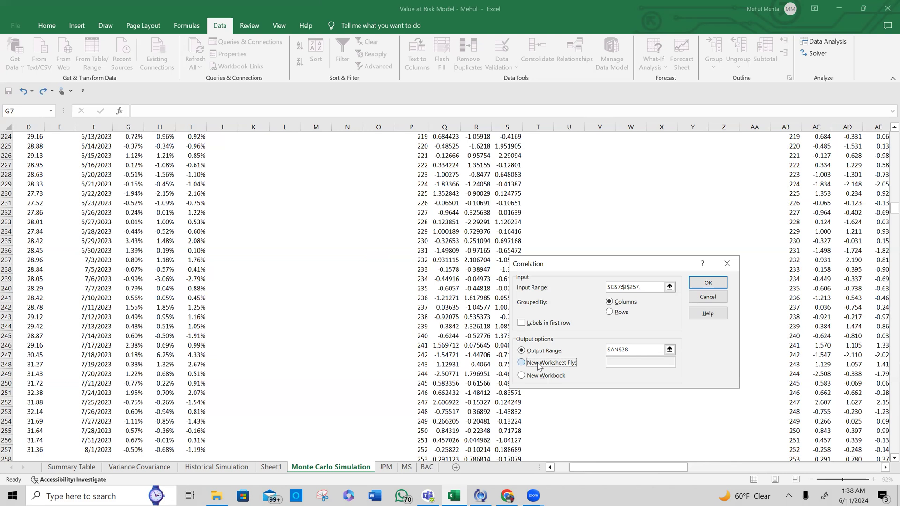
{"action": "left_click", "coordinate": [539, 353]}
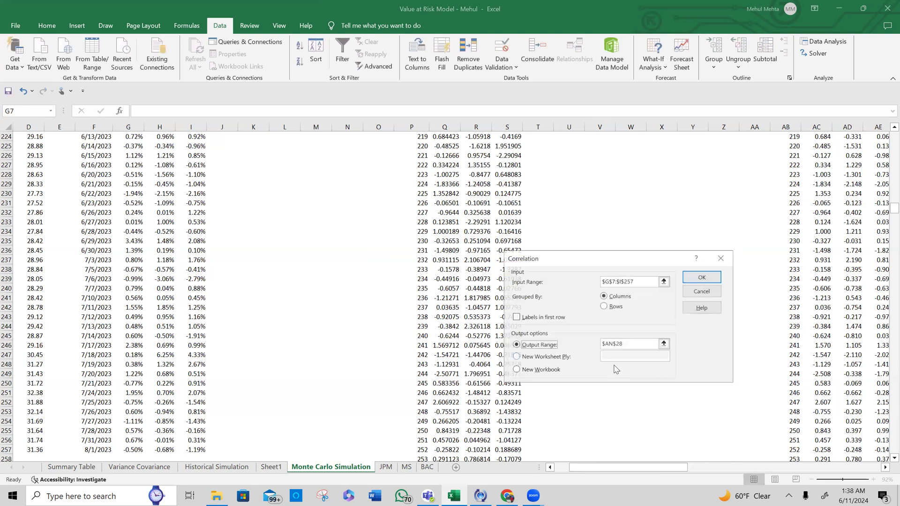
{"action": "left_click", "coordinate": [627, 343]}
{"action": "scroll", "coordinate": [665, 232], "scroll_direction": "up", "scroll_amount": 7}
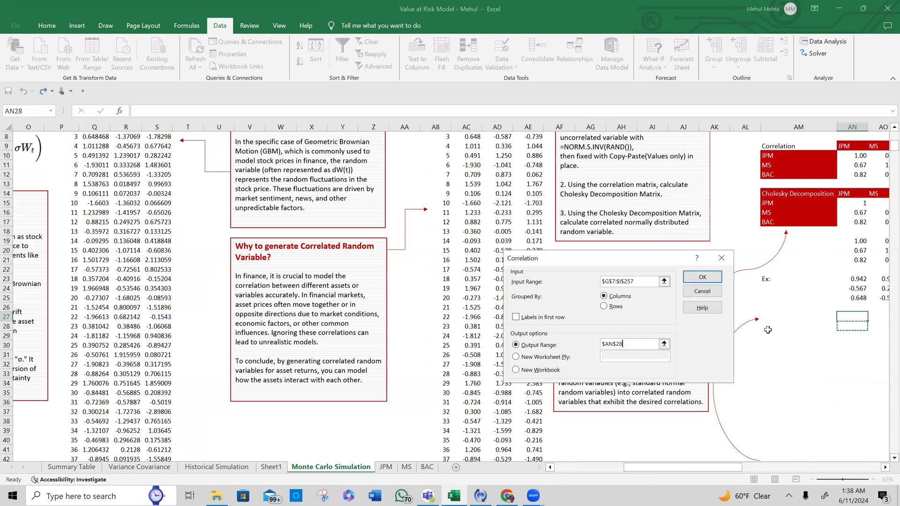
{"action": "scroll", "coordinate": [751, 319], "scroll_direction": "right", "scroll_amount": 2}
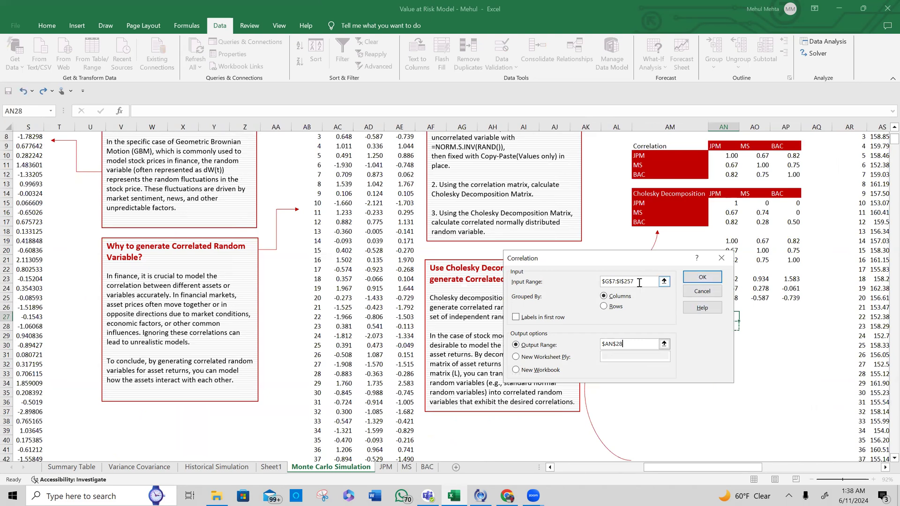
Check the input range G7:I257 against the Returns columns and run the correlation.
{"action": "left_click", "coordinate": [613, 284]}
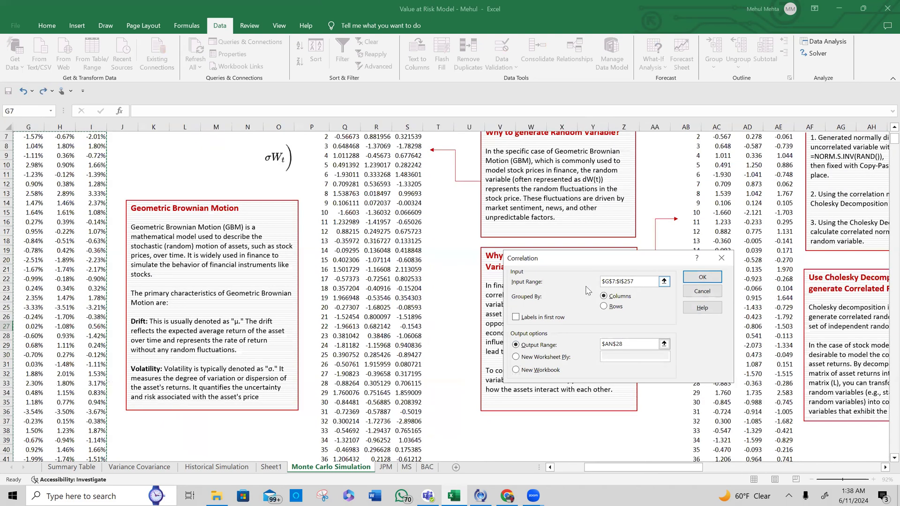
{"action": "left_click", "coordinate": [628, 282]}
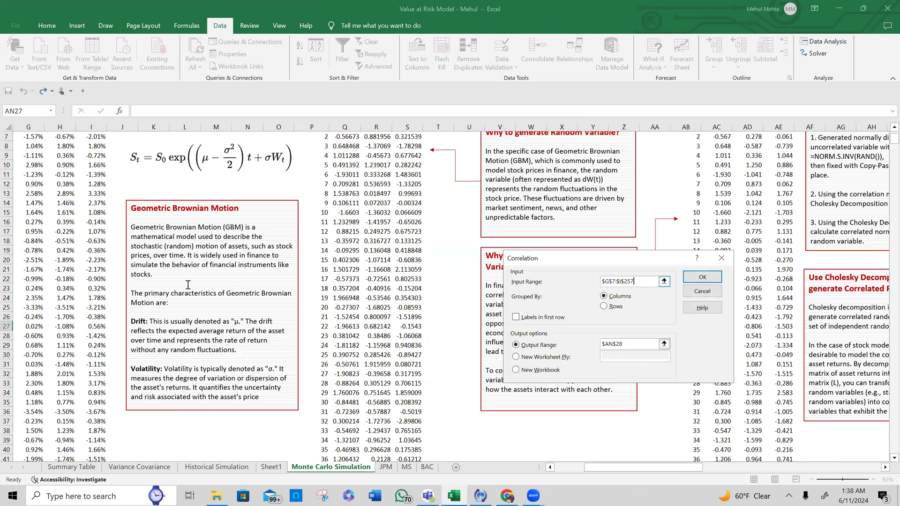
{"action": "scroll", "coordinate": [188, 285], "scroll_direction": "up", "scroll_amount": 2}
{"action": "scroll", "coordinate": [188, 285], "scroll_direction": "left", "scroll_amount": 1}
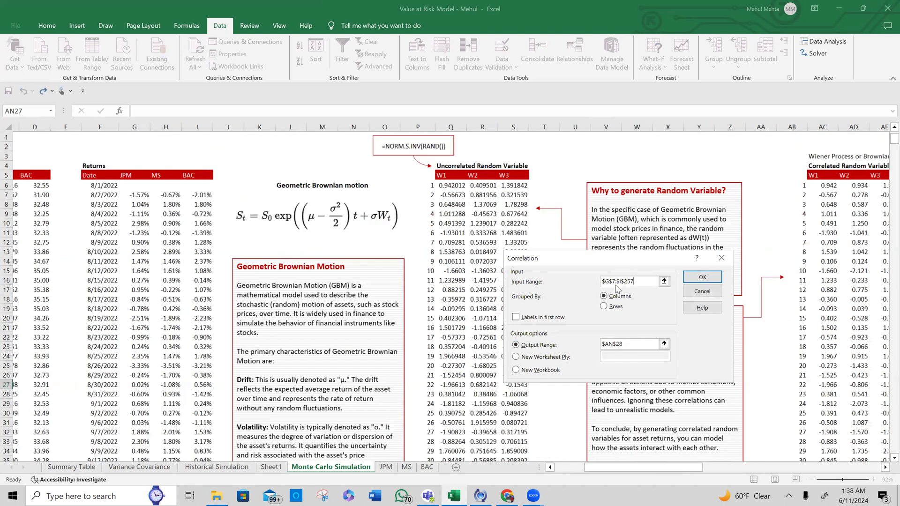
{"action": "scroll", "coordinate": [617, 280], "scroll_direction": "left", "scroll_amount": 1}
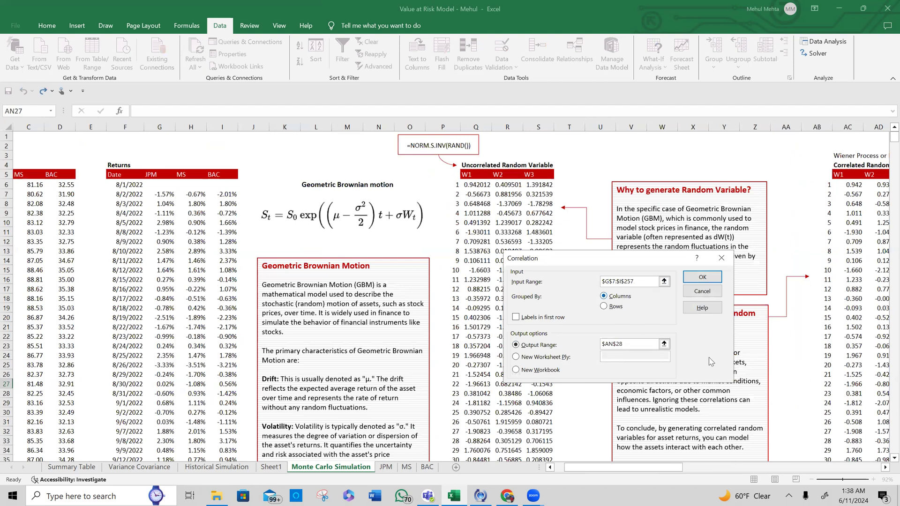
{"action": "scroll", "coordinate": [633, 390], "scroll_direction": "right", "scroll_amount": 4}
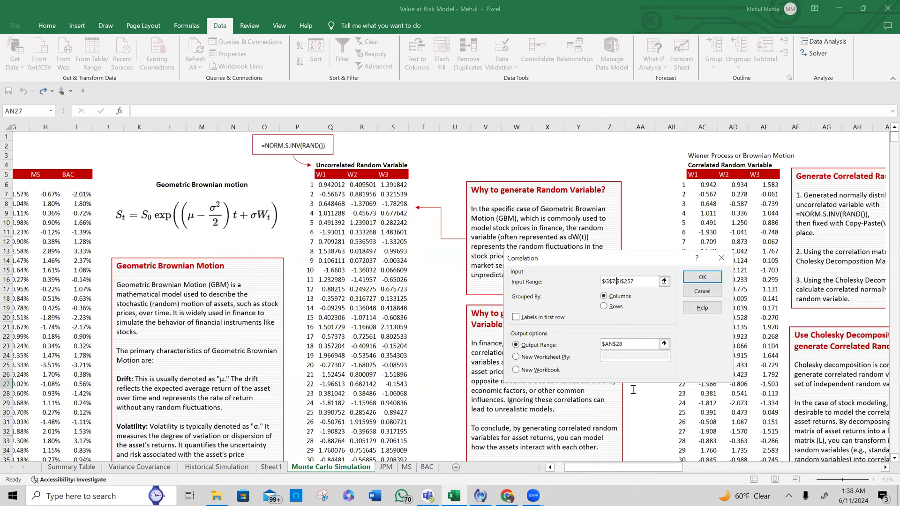
{"action": "left_click", "coordinate": [702, 277]}
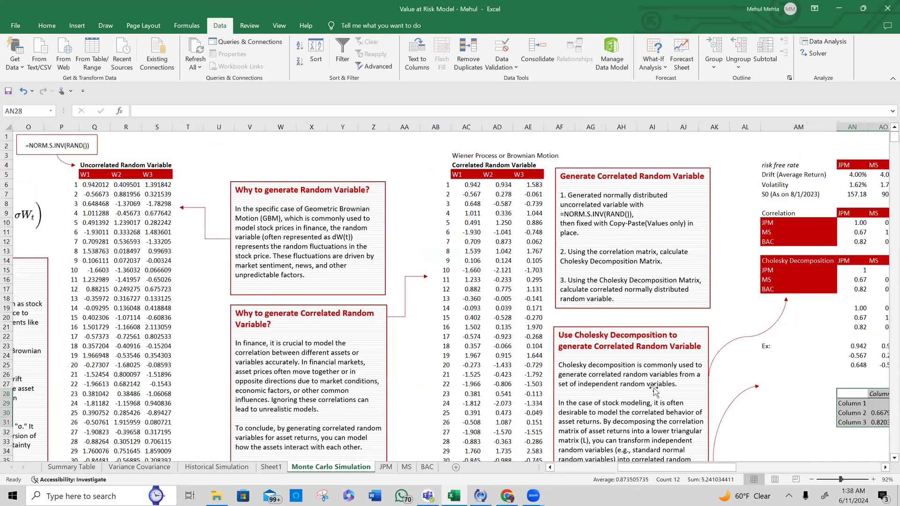
Replace the generic column and row labels of the new correlation output with the formatted JPM, MS and BAC headers.
{"action": "scroll", "coordinate": [567, 263], "scroll_direction": "right", "scroll_amount": 3}
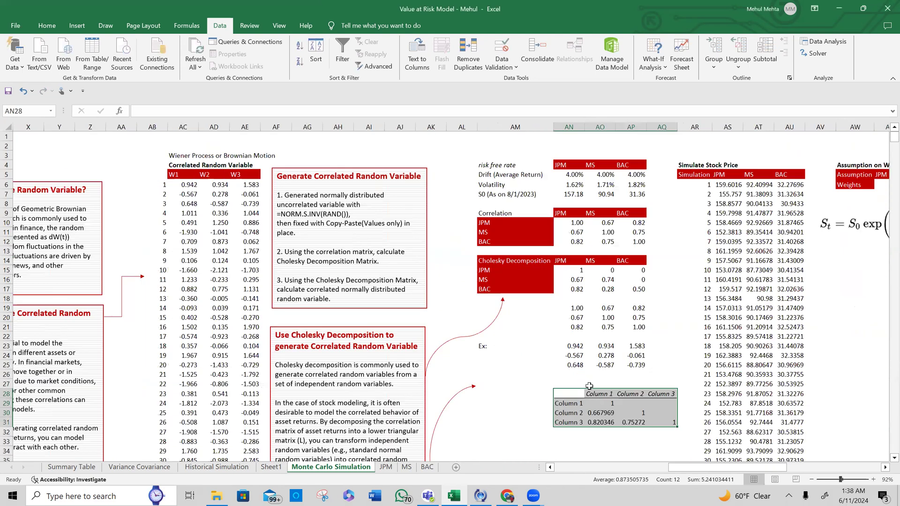
{"action": "key", "text": "ctrl+c"}
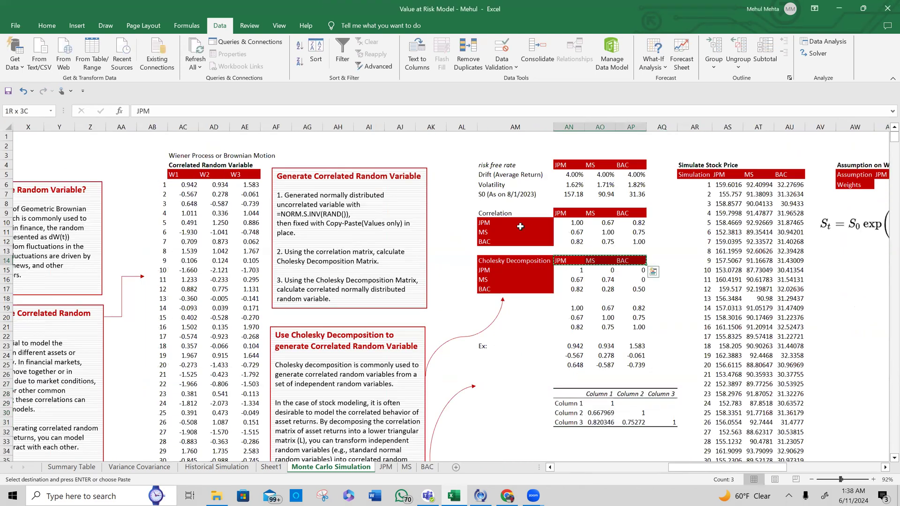
{"action": "left_click_drag", "start_coordinate": [518, 243], "coordinate": [517, 247]}
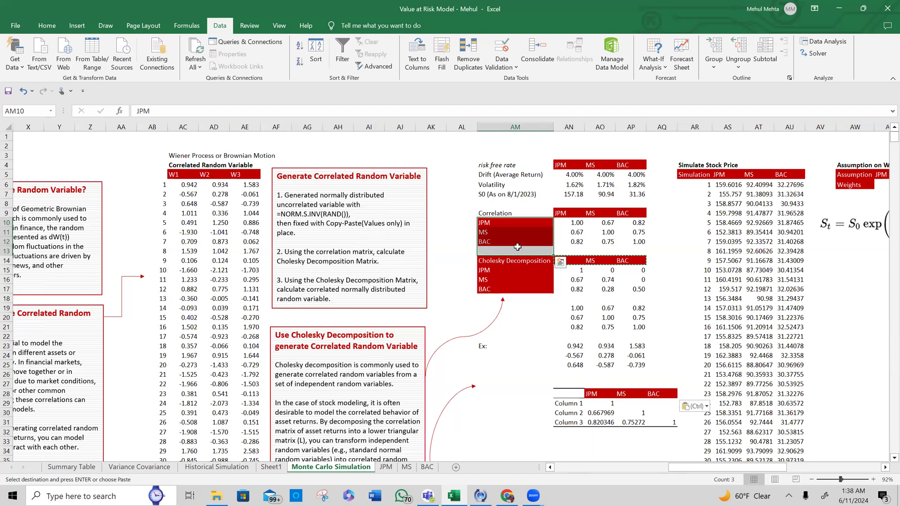
{"action": "key", "text": "ctrl+c"}
{"action": "left_click", "coordinate": [566, 405]}
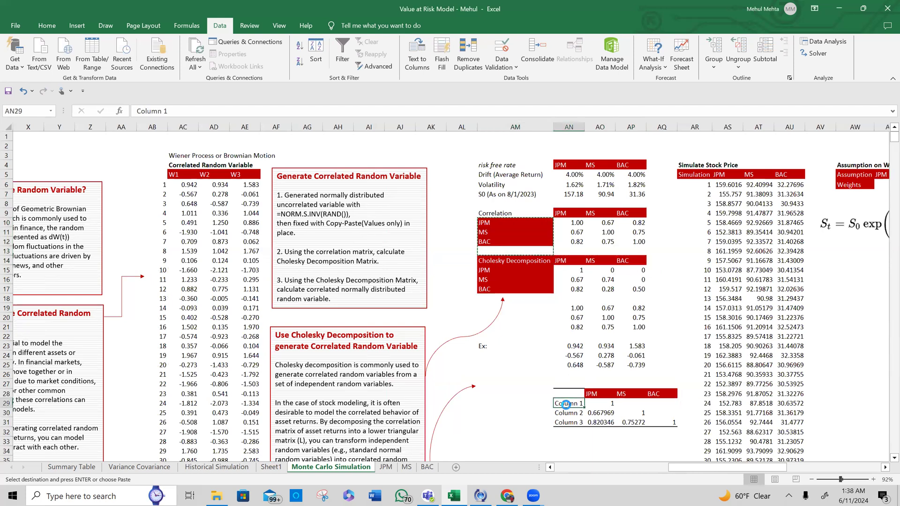
{"action": "key", "text": "ctrl+v"}
{"action": "left_click", "coordinate": [600, 432]}
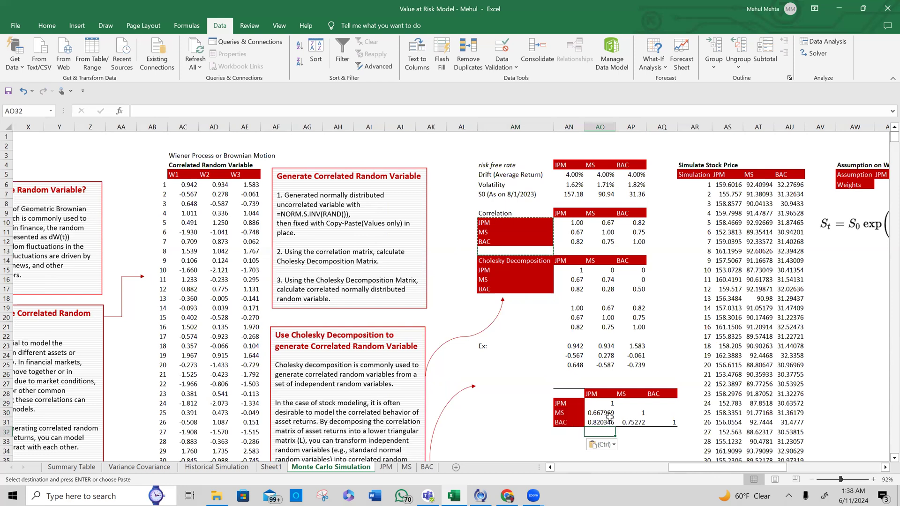
Copy the JPM column of correlations AO29:AO31 and paste it transposed as a row starting at AN33.
{"action": "left_click", "coordinate": [624, 404]}
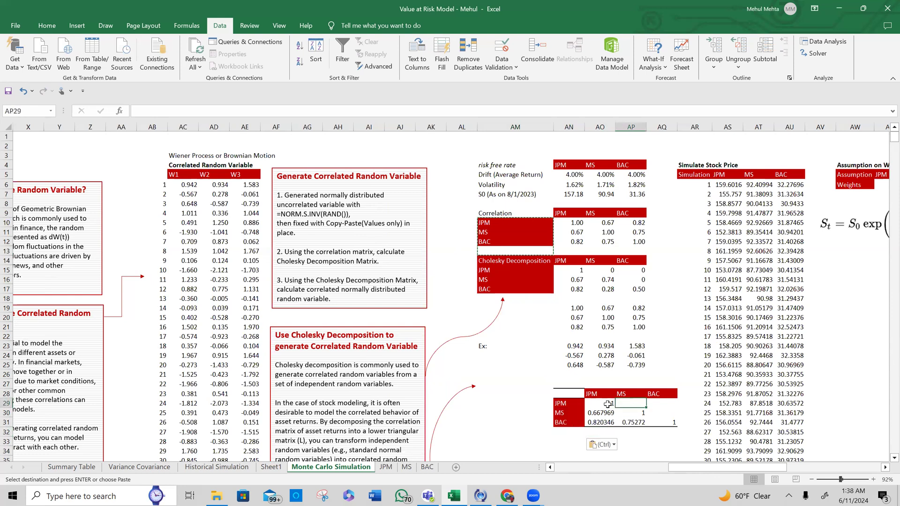
{"action": "left_click_drag", "start_coordinate": [629, 405], "coordinate": [666, 404]}
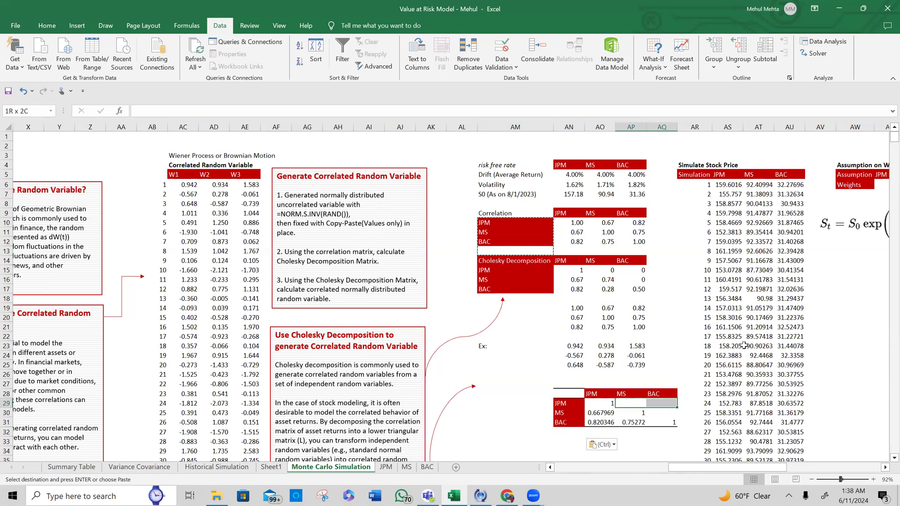
{"action": "left_click", "coordinate": [665, 412]}
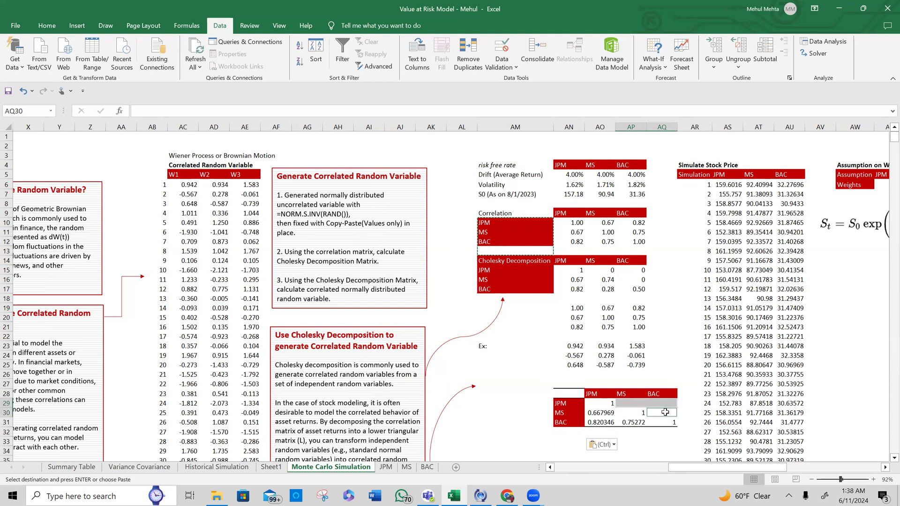
{"action": "left_click", "coordinate": [631, 405]}
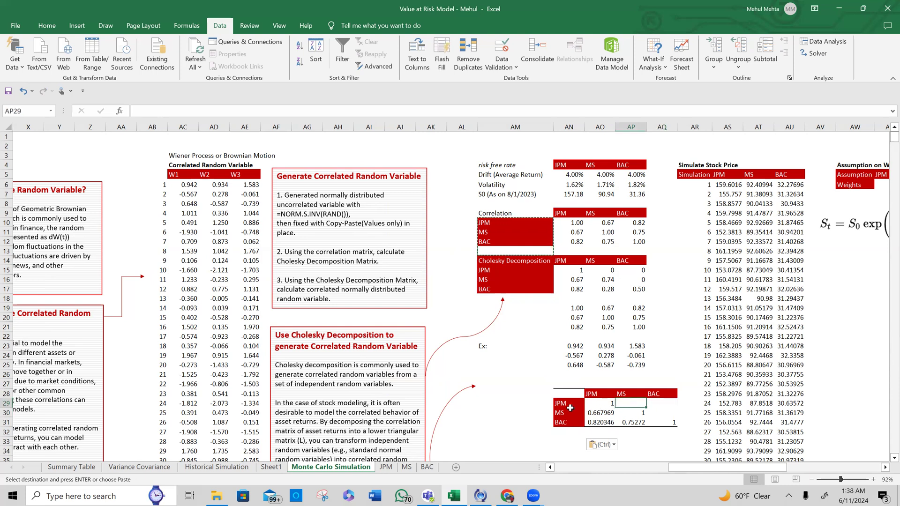
{"action": "left_click_drag", "start_coordinate": [601, 406], "coordinate": [601, 422]}
{"action": "key", "text": "ctrl+c"}
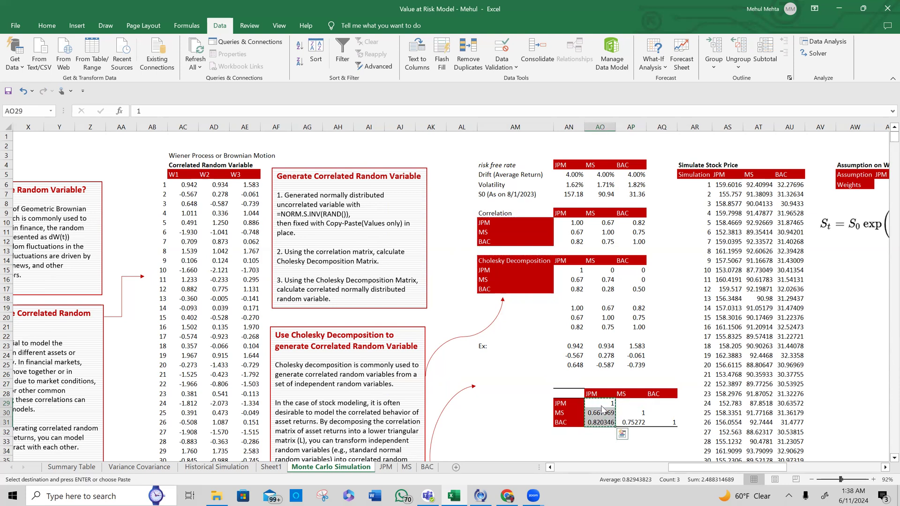
{"action": "left_click", "coordinate": [570, 443]}
{"action": "key", "text": "ctrl+v"}
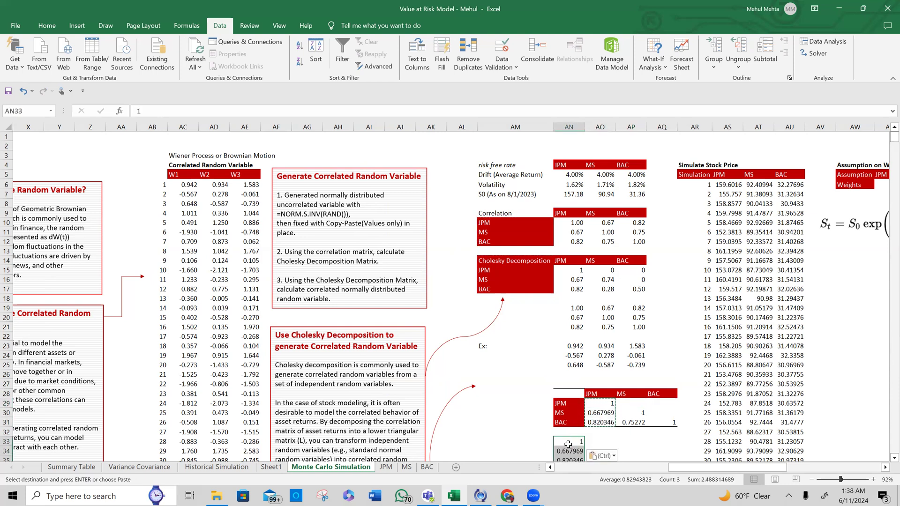
{"action": "key", "text": "ctrl"}
{"action": "key", "text": "Down"}
{"action": "key", "text": "Down"}
{"action": "key", "text": "Right"}
{"action": "key", "text": "Up"}
{"action": "key", "text": "Right"}
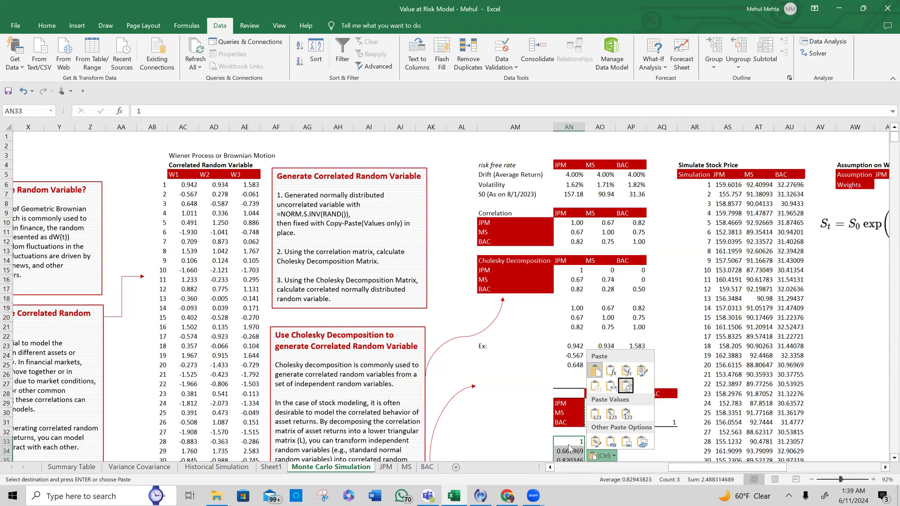
{"action": "key", "text": "Return"}
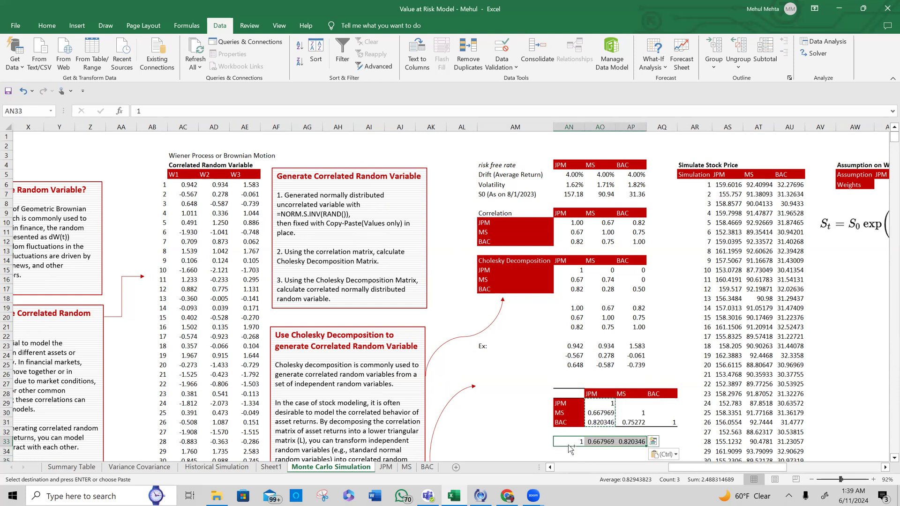
Copy the transposed row from AN33 into the JPM row of the matrix starting at AO29.
{"action": "key", "text": "ctrl+c"}
{"action": "key", "text": "Up"}
{"action": "key", "text": "Up"}
{"action": "key", "text": "Up"}
{"action": "key", "text": "Up"}
{"action": "key", "text": "Right"}
{"action": "key", "text": "ctrl+v"}
{"action": "key", "text": "Escape"}
{"action": "key", "text": "Right"}
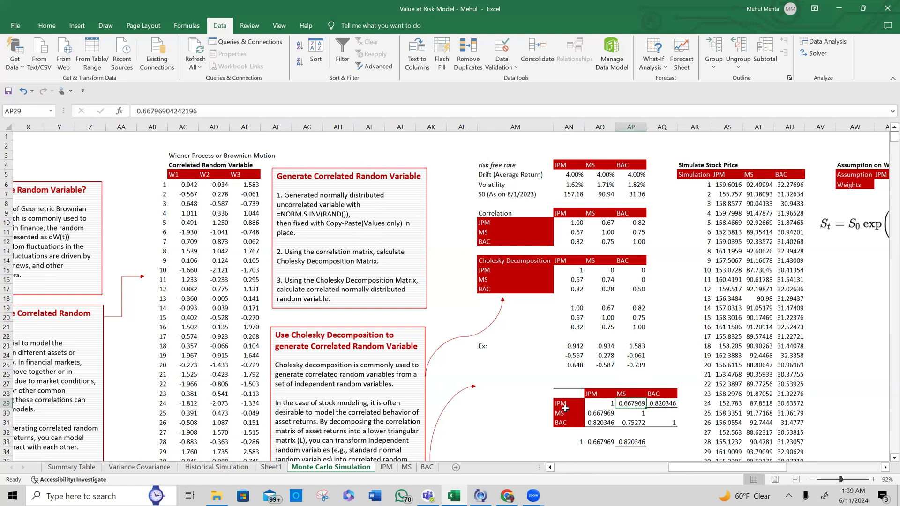
Compare the JPM–MS, JPM–BAC and MS–BAC correlations on both sides of the new matrix's diagonal.
{"action": "left_click", "coordinate": [599, 396]}
{"action": "left_click", "coordinate": [561, 412]}
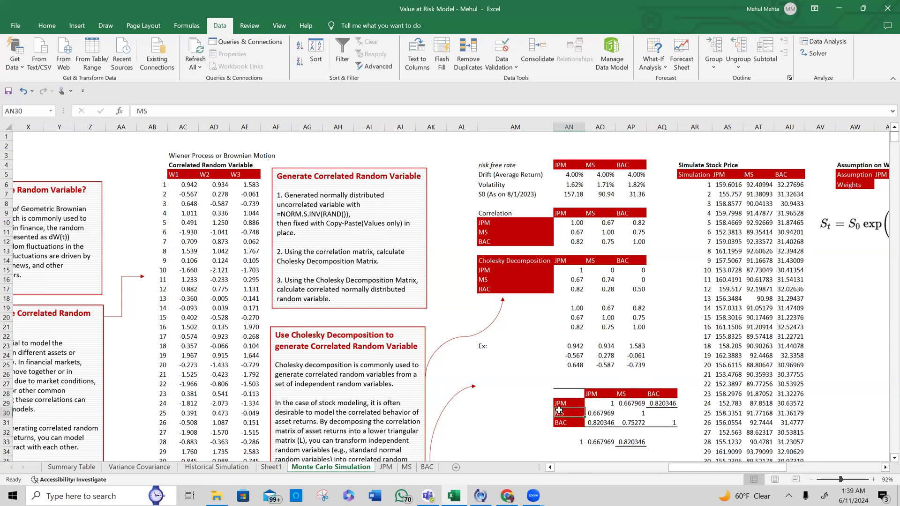
{"action": "left_click", "coordinate": [592, 413]}
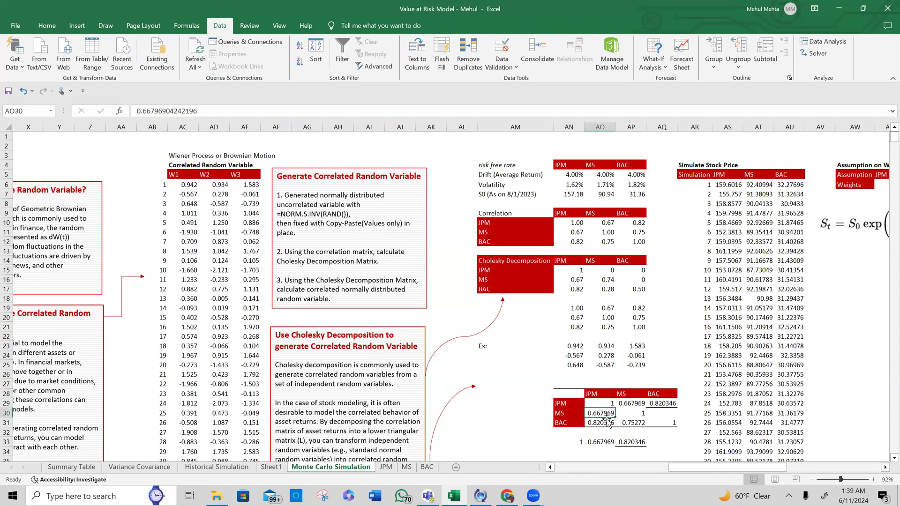
{"action": "left_click", "coordinate": [630, 405]}
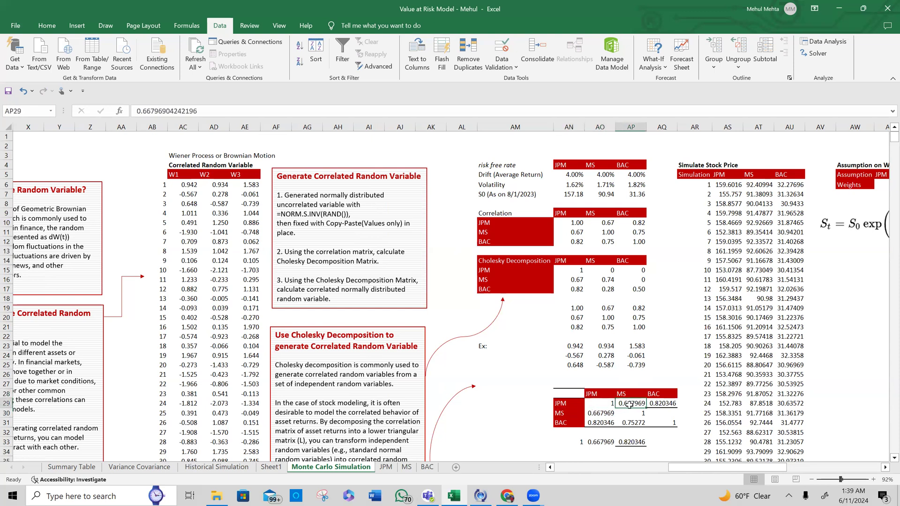
{"action": "left_click", "coordinate": [662, 403]}
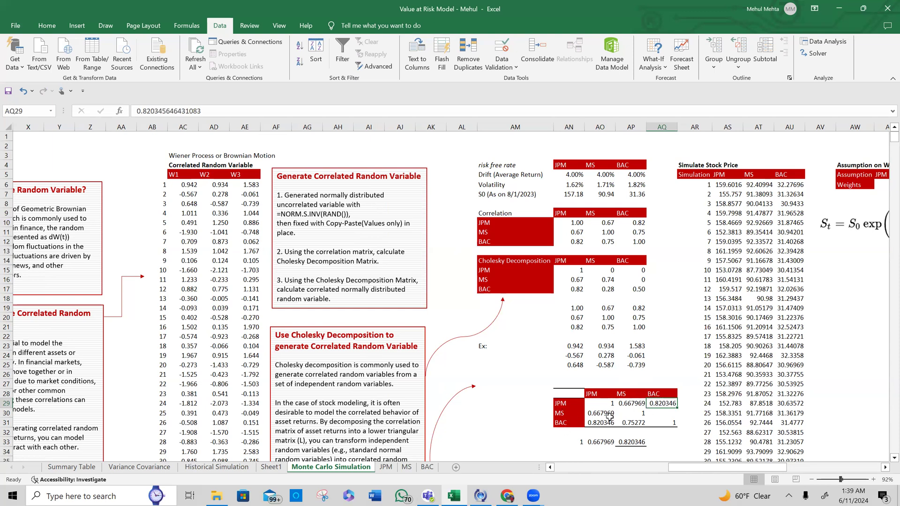
{"action": "left_click", "coordinate": [597, 392]}
{"action": "left_click", "coordinate": [574, 421]}
{"action": "left_click", "coordinate": [596, 423]}
{"action": "left_click", "coordinate": [667, 405]}
{"action": "left_click", "coordinate": [631, 422]}
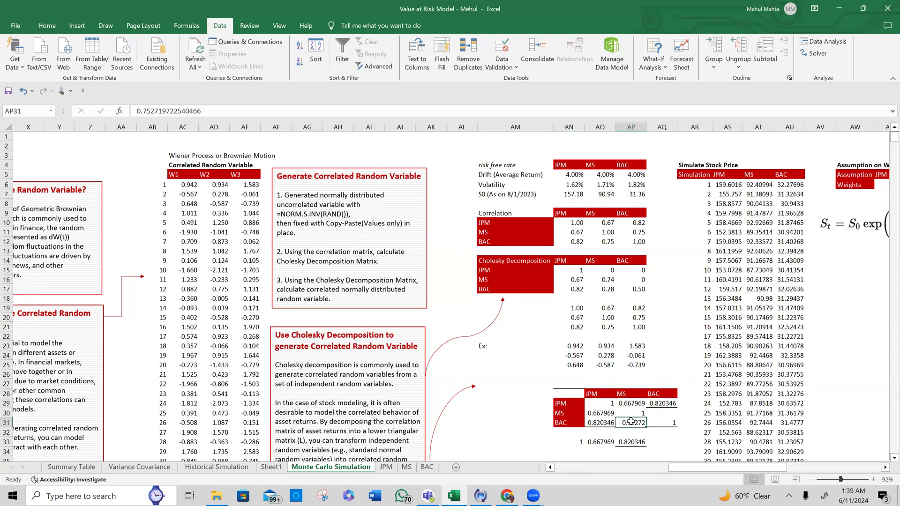
{"action": "left_click", "coordinate": [662, 411]}
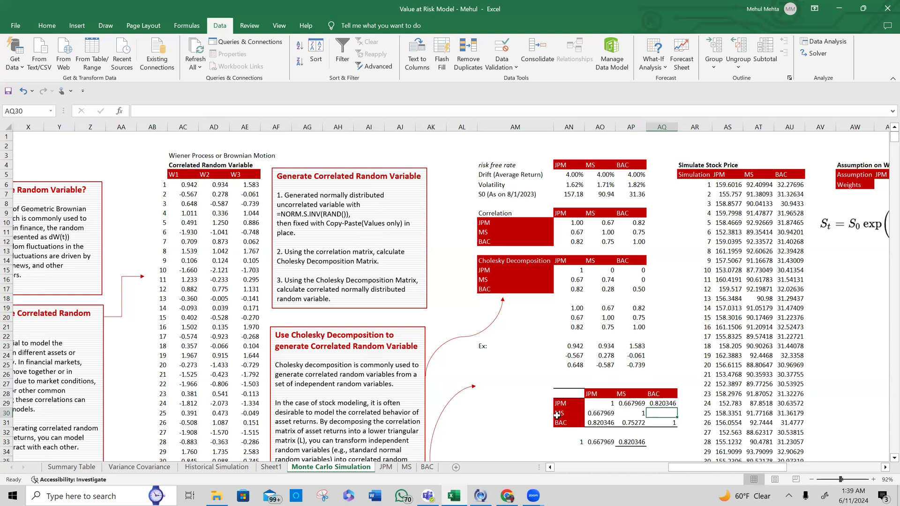
Copy the BAC–MS correlation from AP31 into AQ30 and clear the helper row below the matrix.
{"action": "left_click", "coordinate": [629, 426]}
{"action": "key", "text": "ctrl+c"}
{"action": "left_click", "coordinate": [665, 417]}
{"action": "key", "text": "ctrl+v"}
{"action": "left_click_drag", "start_coordinate": [568, 432], "coordinate": [647, 454]}
{"action": "key", "text": "Delete"}
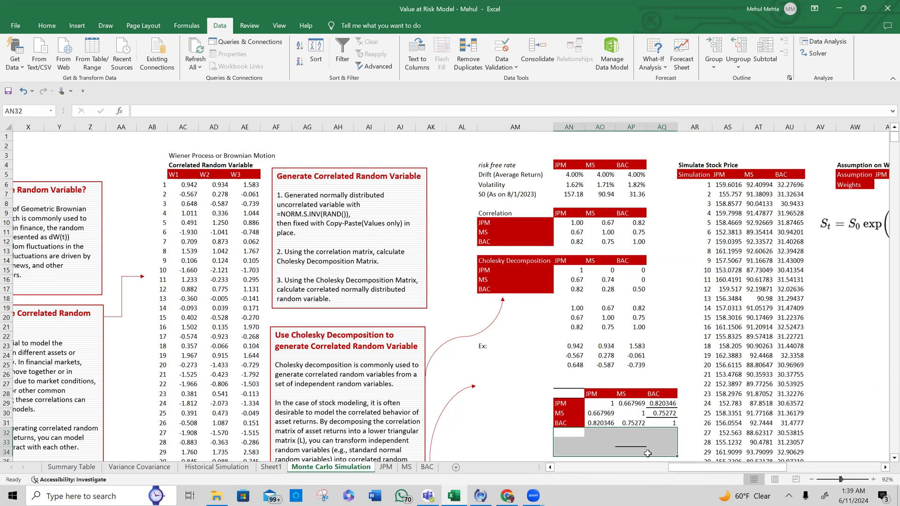
Format the correlation values in AO29:AQ31 to show two decimal places.
{"action": "left_click_drag", "start_coordinate": [604, 404], "coordinate": [671, 424]}
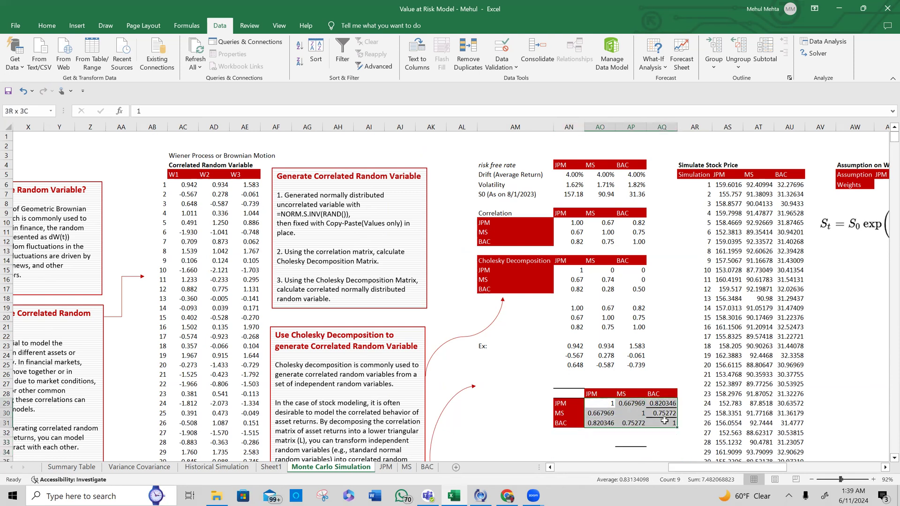
{"action": "left_click", "coordinate": [47, 26]}
{"action": "left_click", "coordinate": [414, 70]}
{"action": "left_click", "coordinate": [415, 70]}
{"action": "left_click", "coordinate": [415, 70]}
{"action": "left_click", "coordinate": [415, 69]}
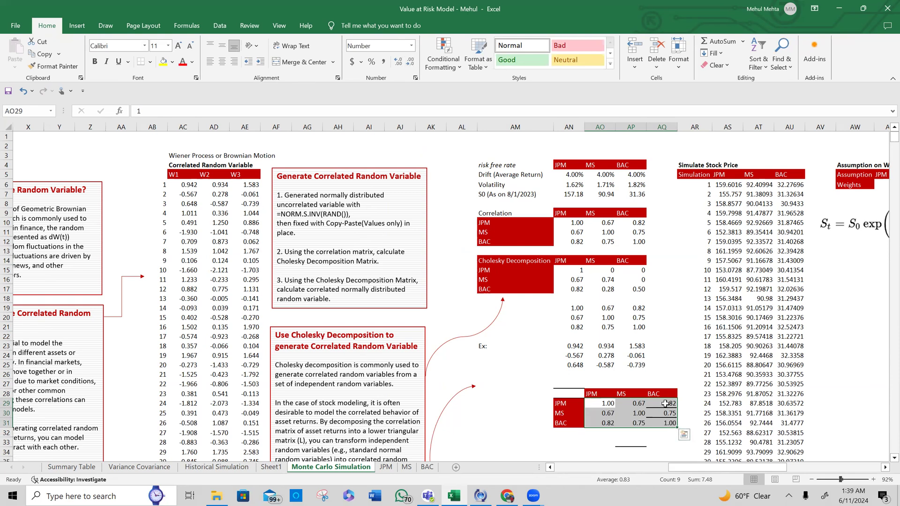
Compare the new matrix with the correlation table in AN10:AP12 and clear the practice matrix and its formatting from AM26:AQ33.
{"action": "left_click_drag", "start_coordinate": [572, 222], "coordinate": [638, 242]}
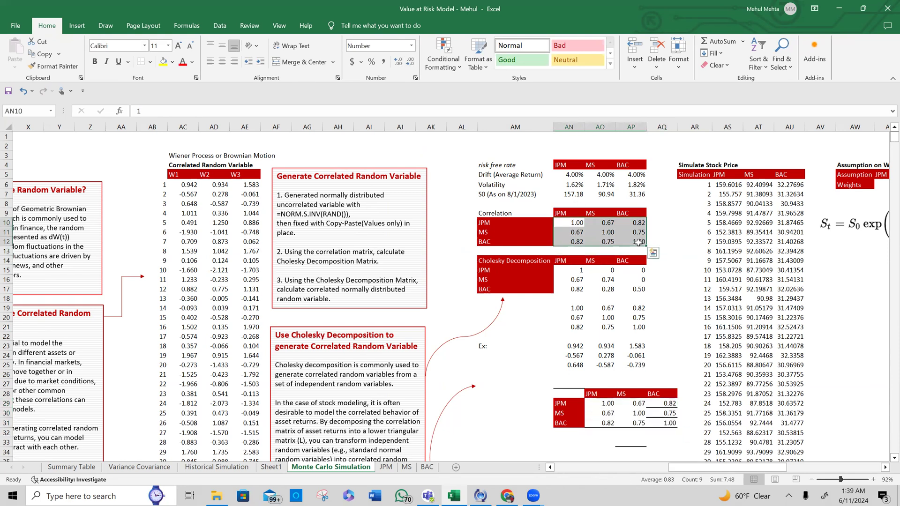
{"action": "left_click_drag", "start_coordinate": [550, 377], "coordinate": [664, 441]}
{"action": "key", "text": "ctrl+z"}
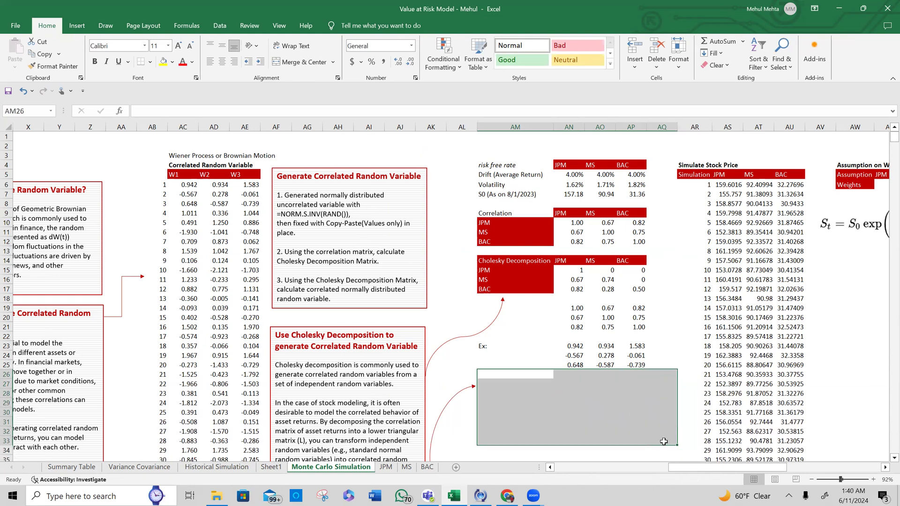
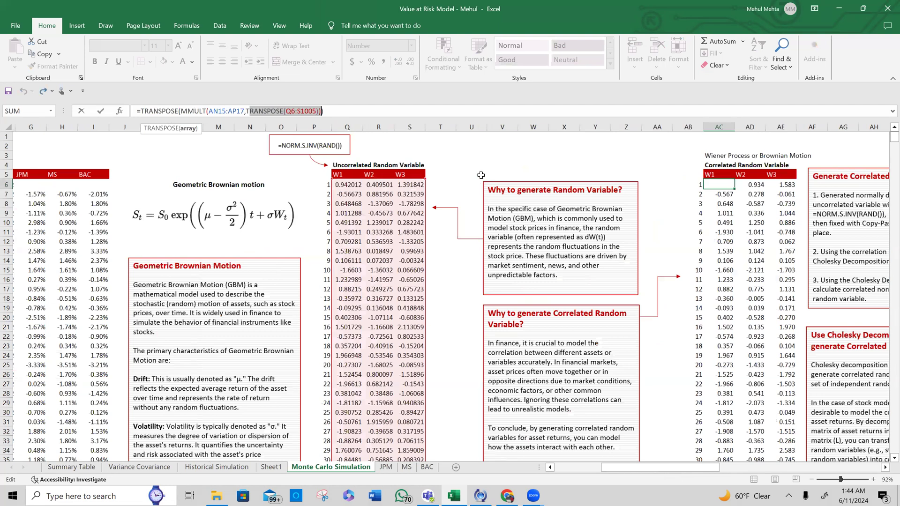
Trace the Q6:S1005 and AN15:AP17 ranges used by the array formula in AC6 and keep it as an array formula.
{"action": "scroll", "coordinate": [485, 312], "scroll_direction": "down", "scroll_amount": 4}
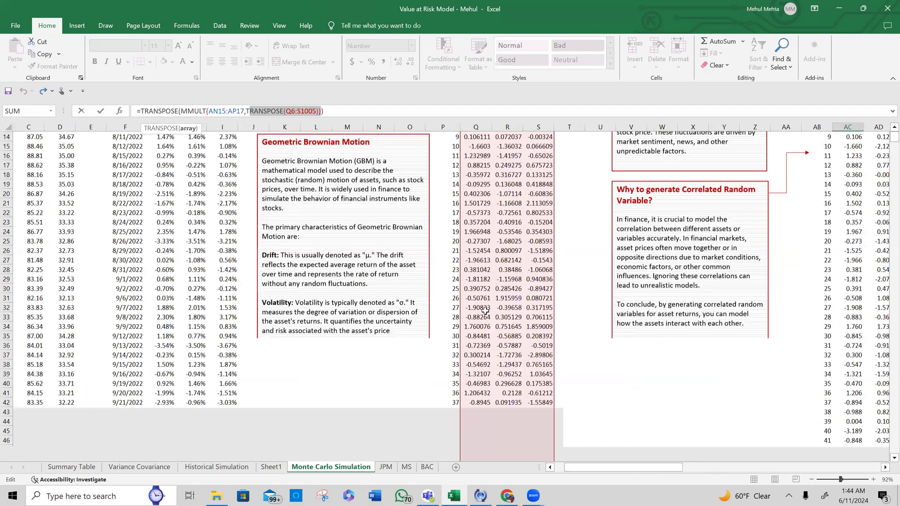
{"action": "scroll", "coordinate": [485, 311], "scroll_direction": "down", "scroll_amount": 20}
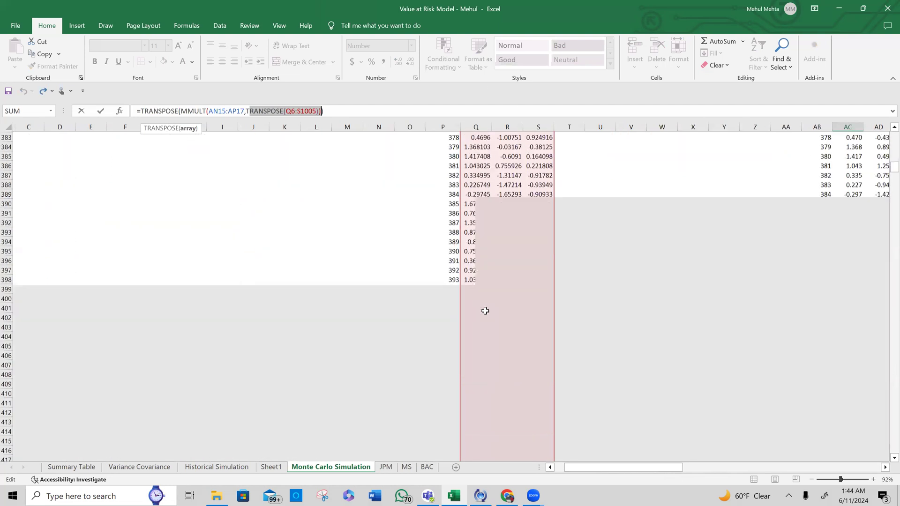
{"action": "scroll", "coordinate": [486, 312], "scroll_direction": "down", "scroll_amount": 20}
{"action": "scroll", "coordinate": [486, 311], "scroll_direction": "up", "scroll_amount": 20}
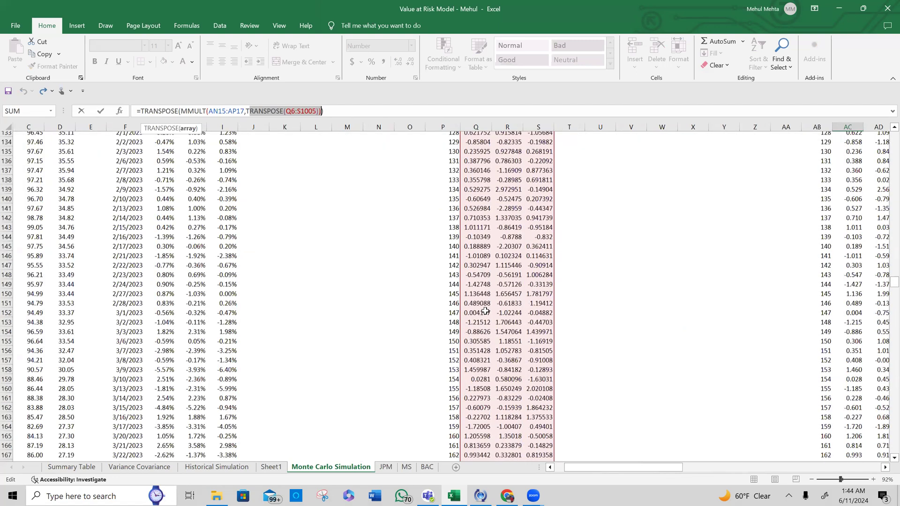
{"action": "key", "text": "ctrl+BackSpace"}
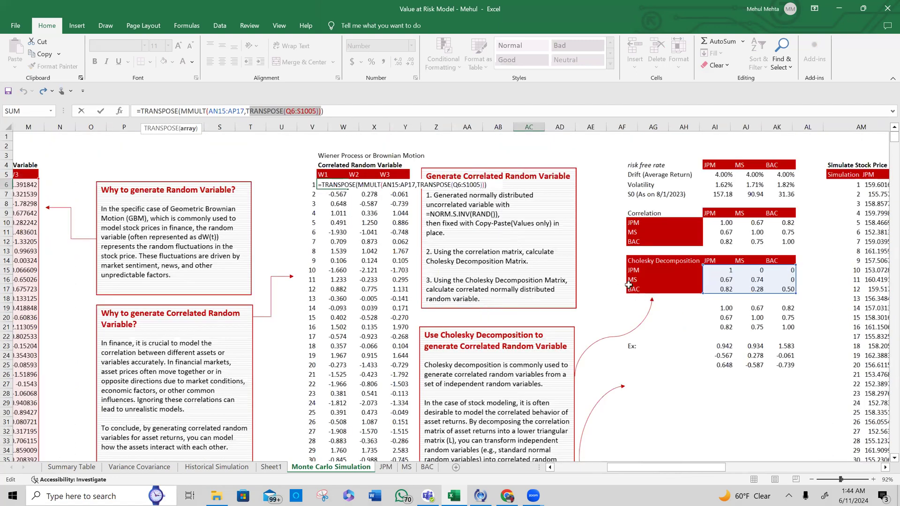
{"action": "scroll", "coordinate": [237, 120], "scroll_direction": "right", "scroll_amount": 5}
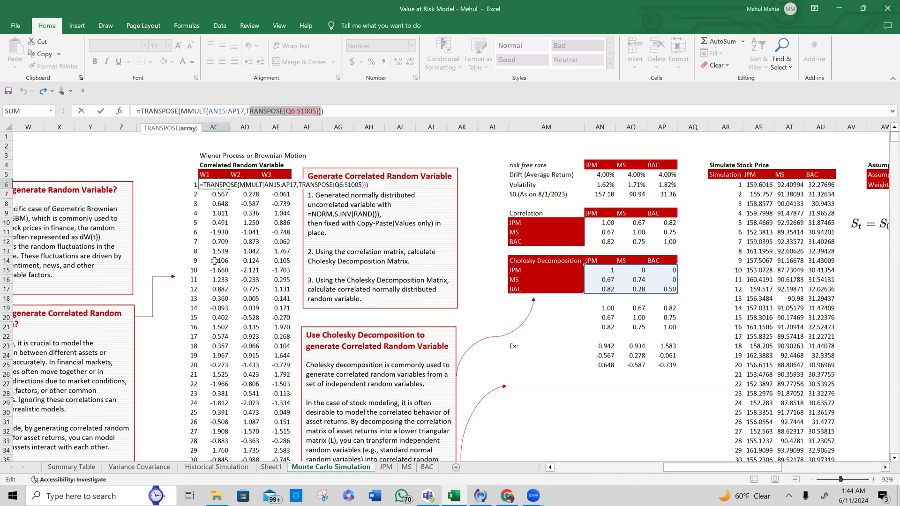
{"action": "key", "text": "ctrl+shift+Return"}
Inspect the array formula in neighbouring cells of the correlated random variable table, down to its third row.
{"action": "key", "text": "Right"}
{"action": "key", "text": "F2"}
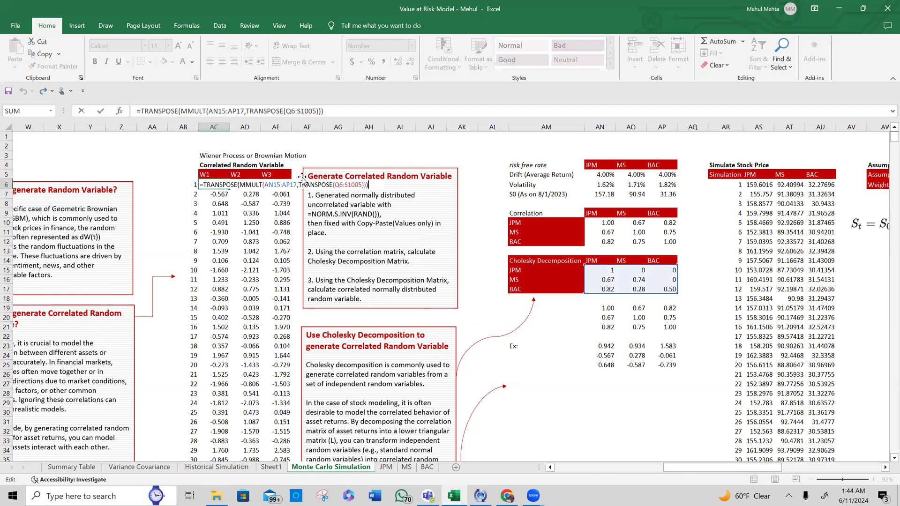
{"action": "key", "text": "Escape"}
{"action": "key", "text": "Down"}
{"action": "key", "text": "F2"}
{"action": "key", "text": "Escape"}
{"action": "key", "text": "Down"}
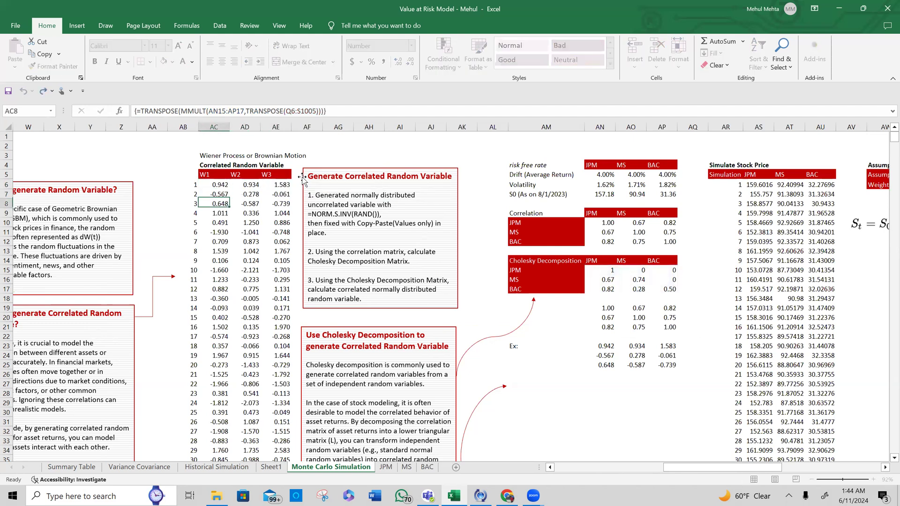
{"action": "key", "text": "F2"}
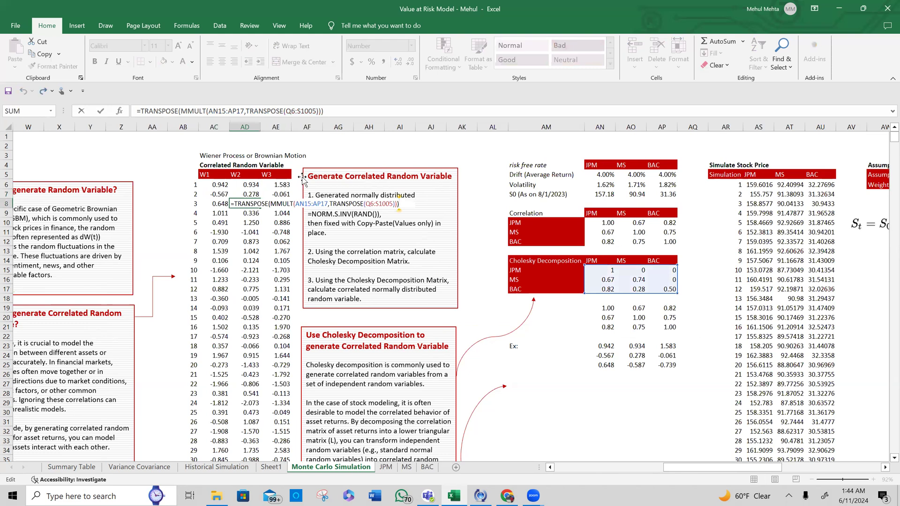
{"action": "key", "text": "Escape"}
Examine the array formula across the block AC6:AD7 and return to the first W1 value in AC6.
{"action": "key", "text": "Up"}
{"action": "key", "text": "Up"}
{"action": "key", "text": "Left"}
{"action": "key", "text": "shift+Right"}
{"action": "key", "text": "shift+Down"}
{"action": "key", "text": "shift+Right"}
{"action": "key", "text": "shift+Down"}
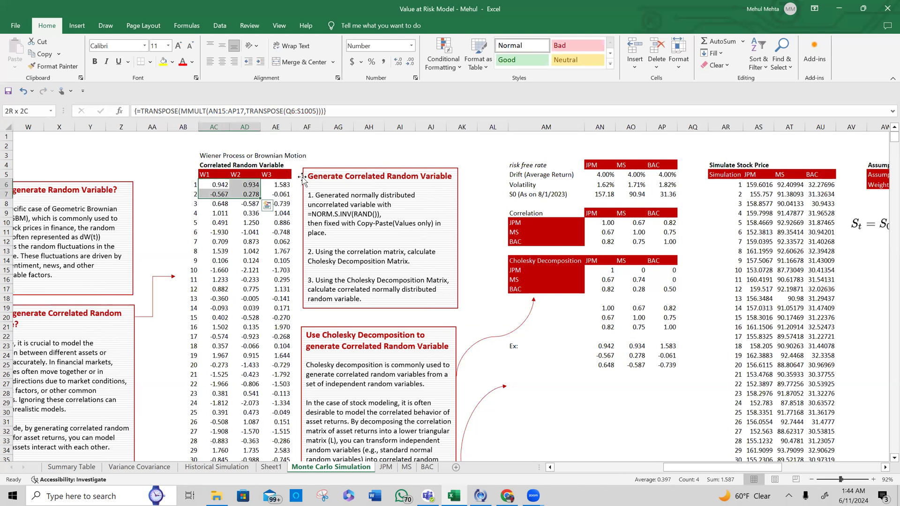
{"action": "key", "text": "Up"}
{"action": "key", "text": "Down"}
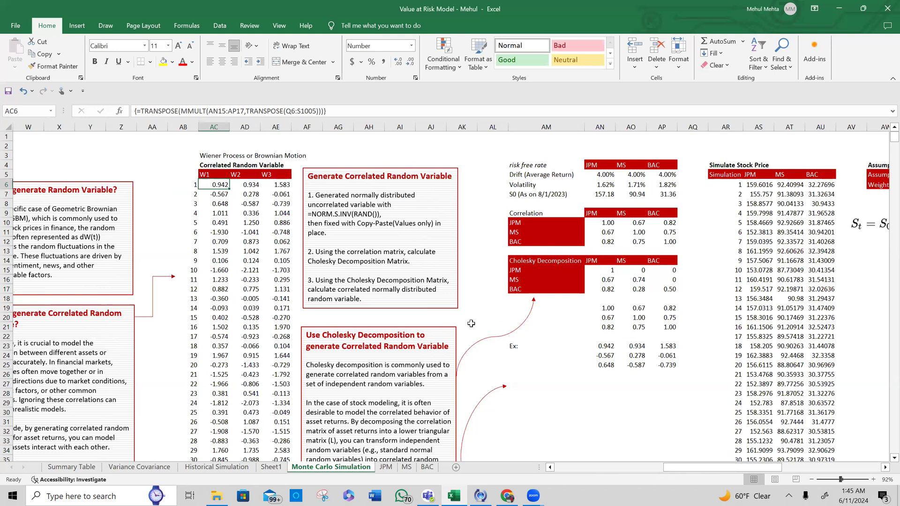
Compare the example block AN23:AP25 with the first three rows of correlated random variables in AC6:AE8.
{"action": "scroll", "coordinate": [472, 323], "scroll_direction": "left", "scroll_amount": 1}
{"action": "scroll", "coordinate": [497, 329], "scroll_direction": "left", "scroll_amount": 1}
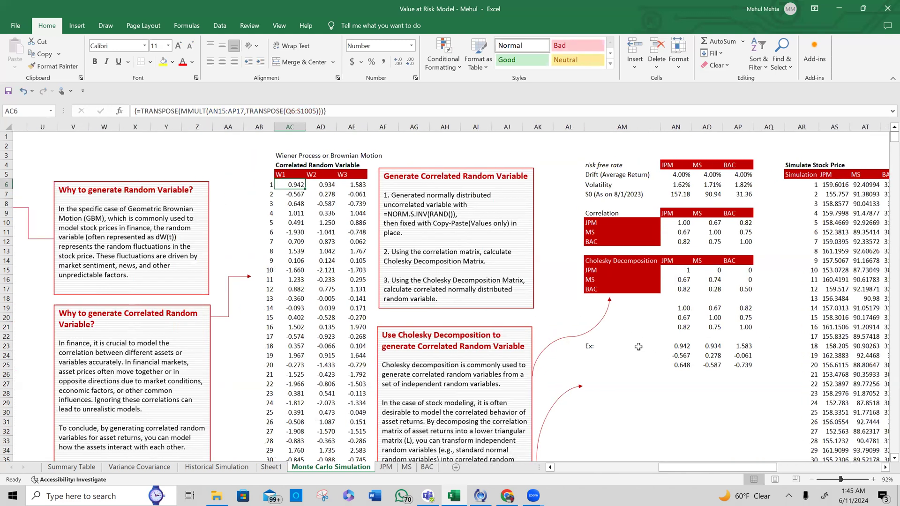
{"action": "scroll", "coordinate": [692, 344], "scroll_direction": "left", "scroll_amount": 1}
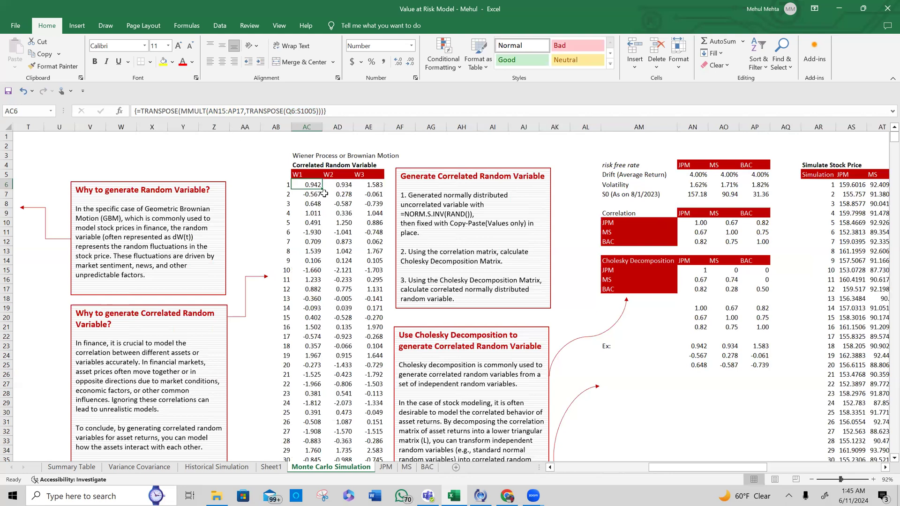
{"action": "left_click_drag", "start_coordinate": [692, 344], "coordinate": [762, 365]}
{"action": "left_click_drag", "start_coordinate": [316, 187], "coordinate": [375, 205]}
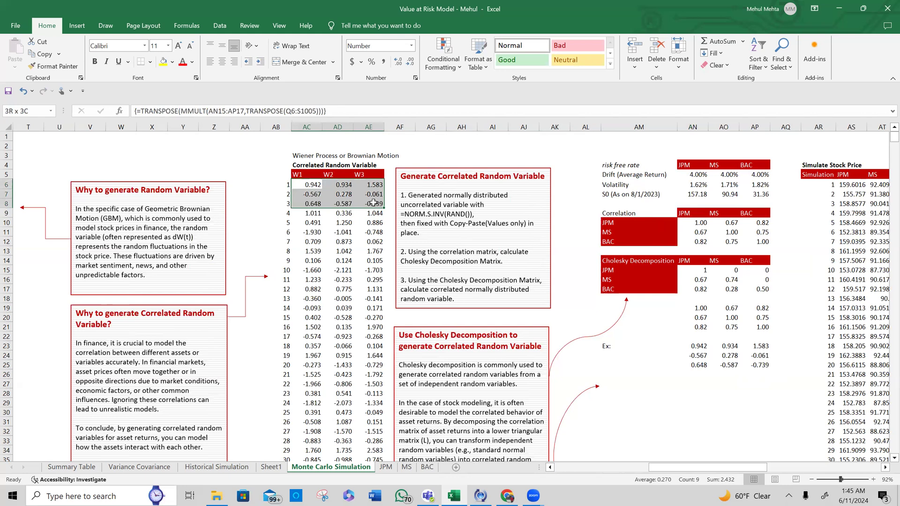
Trace the Cholesky and uncorrelated W1 cells referenced by the example formula in AN23.
{"action": "double_click", "coordinate": [697, 346]}
{"action": "scroll", "coordinate": [305, 291], "scroll_direction": "left", "scroll_amount": 3}
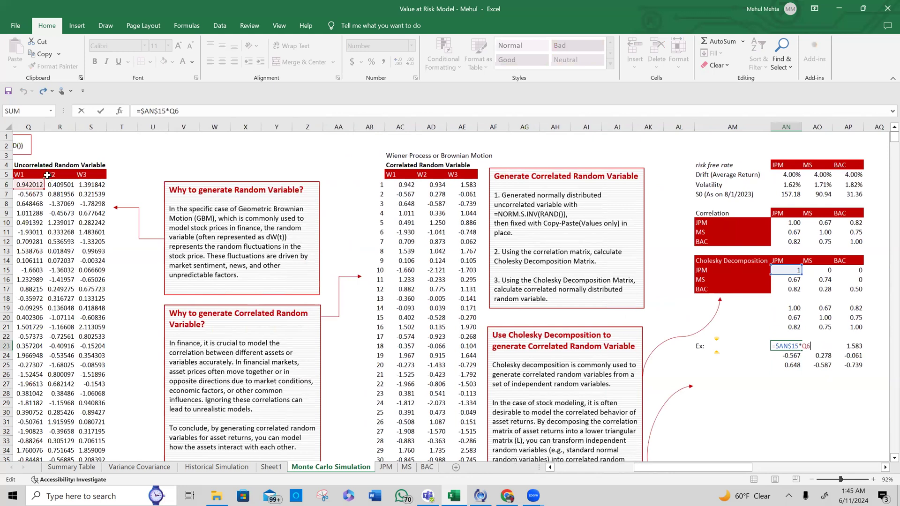
{"action": "scroll", "coordinate": [55, 185], "scroll_direction": "left", "scroll_amount": 1}
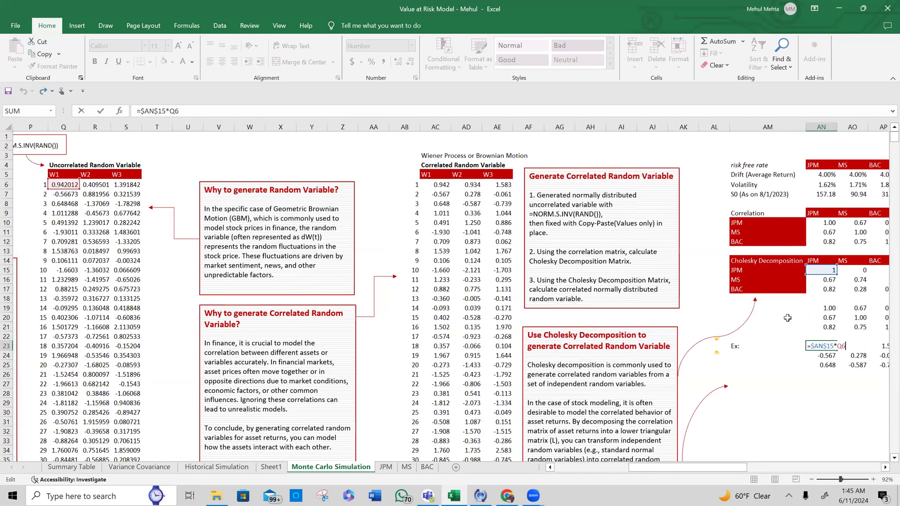
{"action": "scroll", "coordinate": [792, 314], "scroll_direction": "right", "scroll_amount": 1}
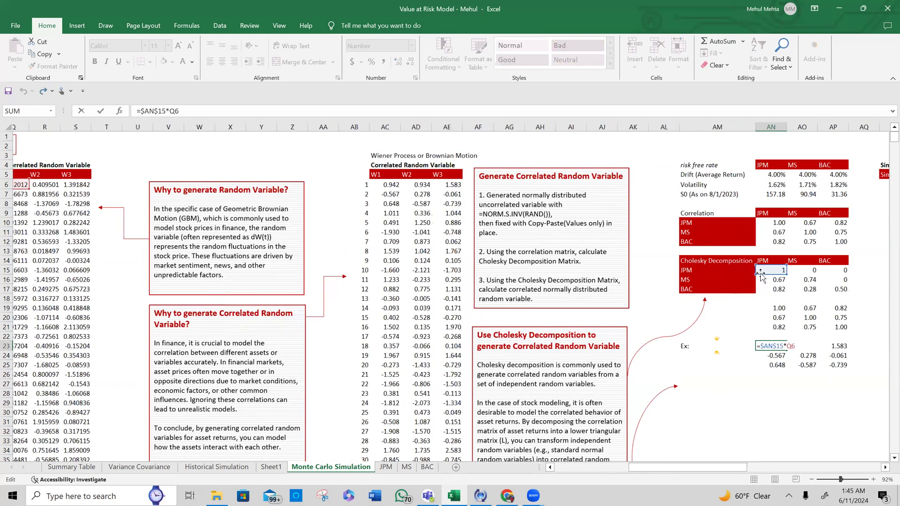
{"action": "scroll", "coordinate": [760, 273], "scroll_direction": "right", "scroll_amount": 1}
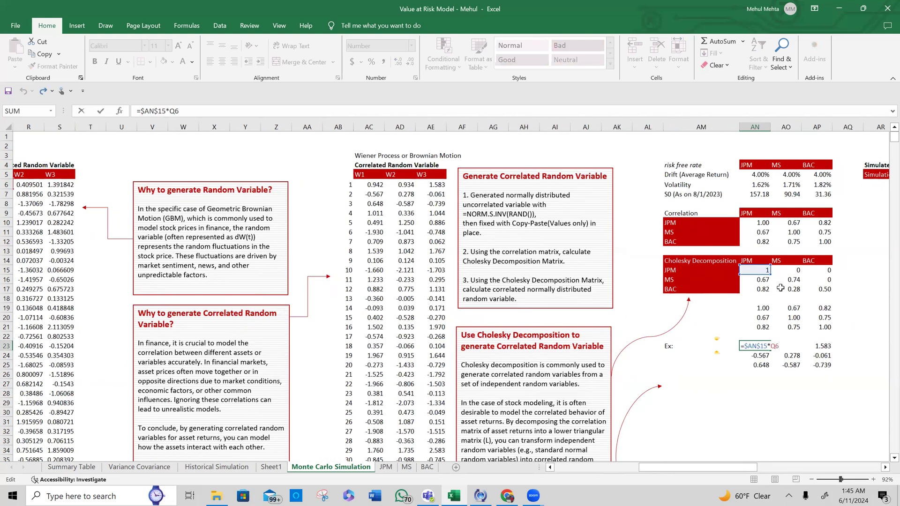
{"action": "key", "text": "ctrl+Return"}
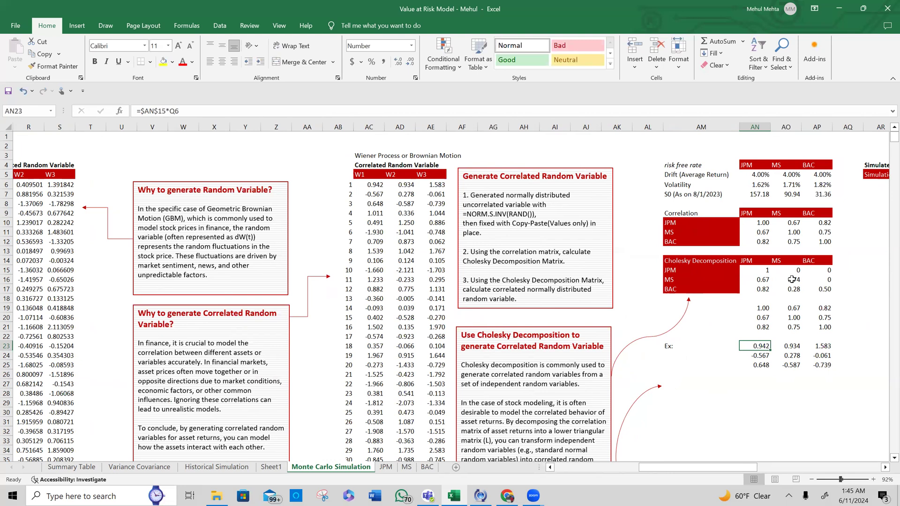
Replace the example formula in AN23 with =SUMPRODUCT(AN15:AP15,Q6:S6) and check its referenced ranges.
{"action": "scroll", "coordinate": [791, 279], "scroll_direction": "left", "scroll_amount": 3}
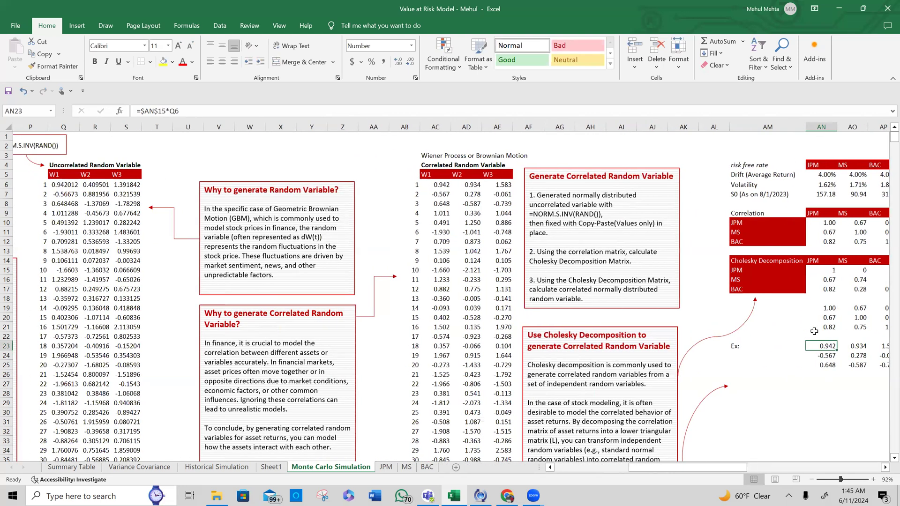
{"action": "type", "text": "=SUMPRODUCT("}
{"action": "mouse_move", "coordinate": [827, 270]}
{"action": "left_mouse_down"}
{"action": "mouse_move", "coordinate": [858, 271]}
{"action": "mouse_move", "coordinate": [826, 268]}
{"action": "left_mouse_up"}
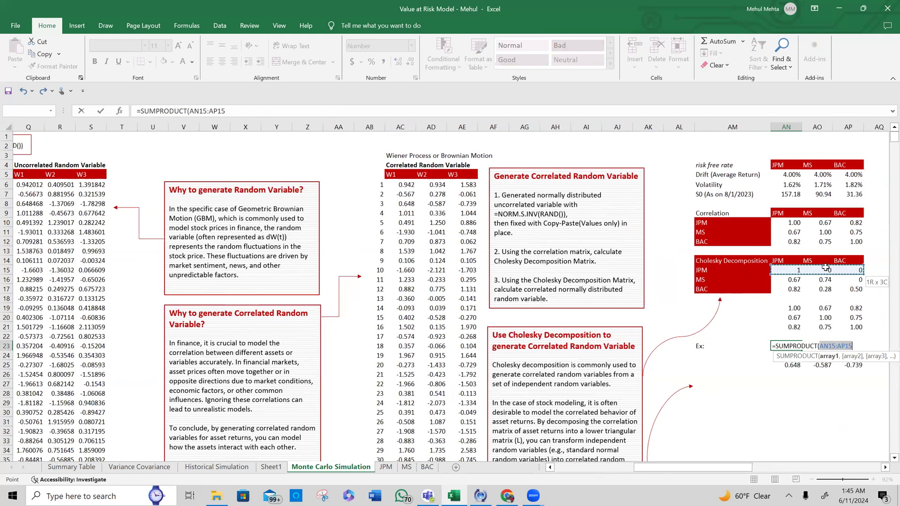
{"action": "type", "text": ","}
{"action": "scroll", "coordinate": [272, 182], "scroll_direction": "left", "scroll_amount": 4}
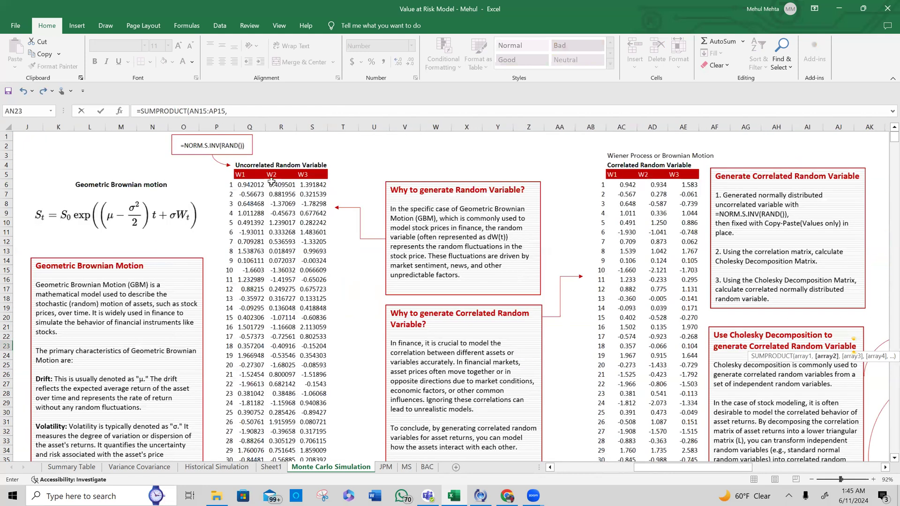
{"action": "left_click", "coordinate": [252, 184]}
{"action": "key", "text": "ctrl+shift+Right"}
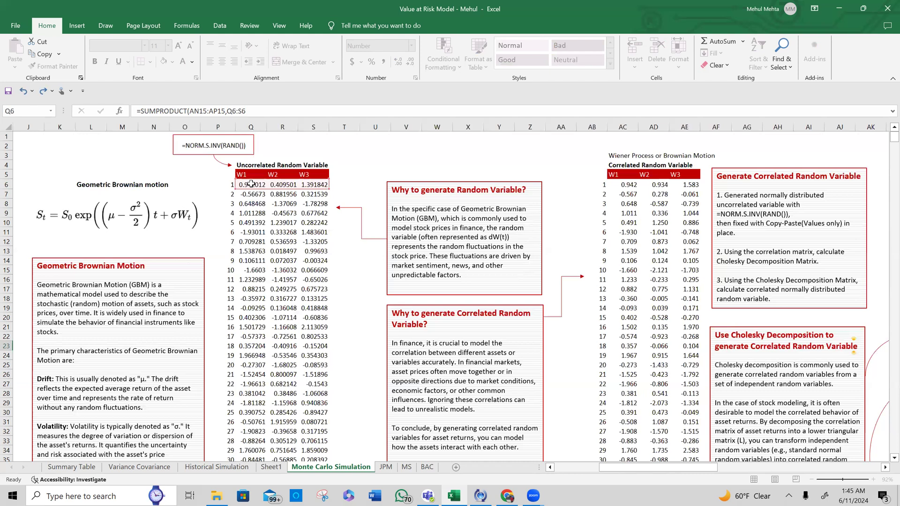
{"action": "type", "text": ")"}
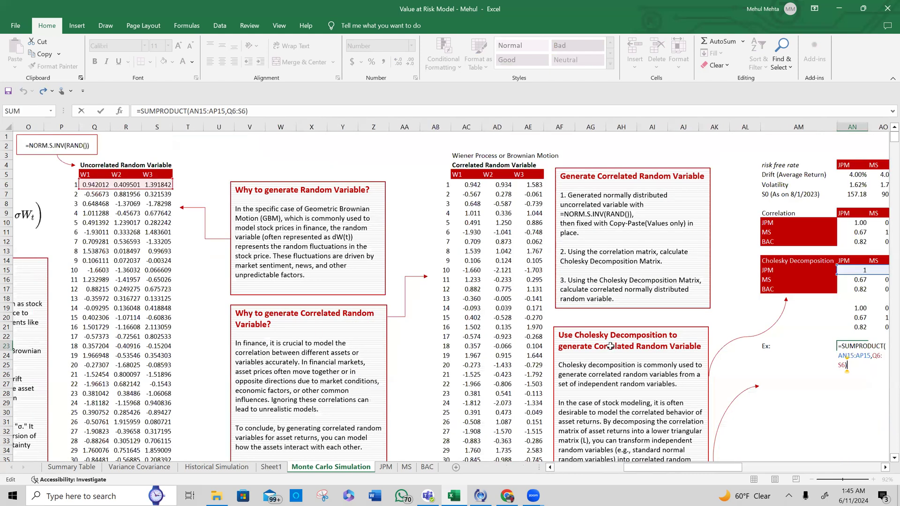
{"action": "key", "text": "ctrl+Return"}
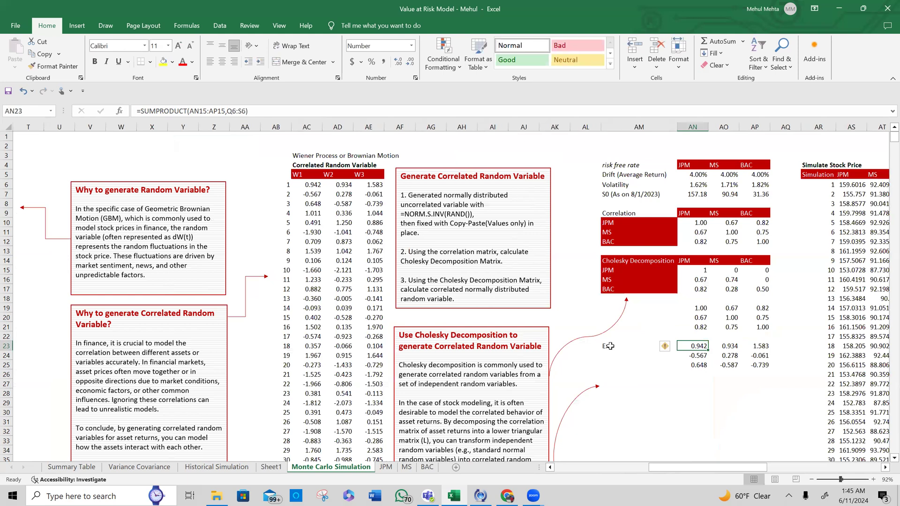
{"action": "key", "text": "F2"}
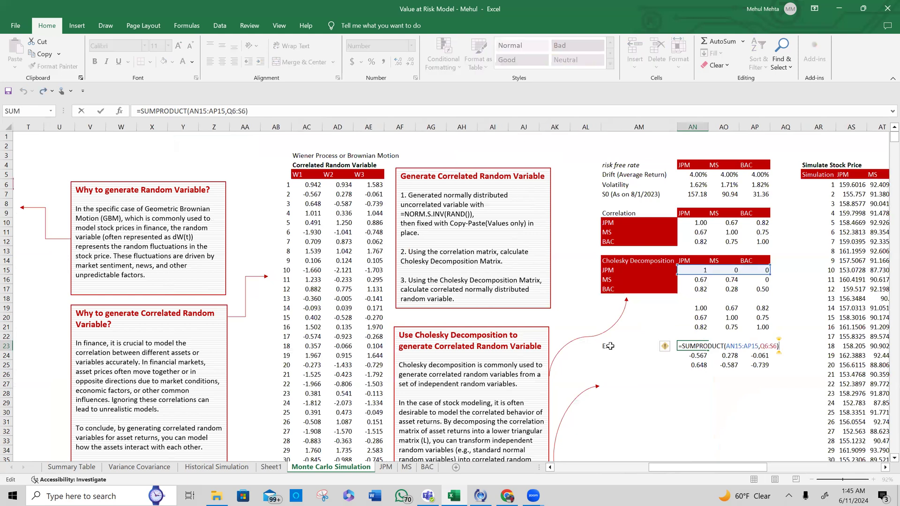
{"action": "key", "text": "ctrl+Return"}
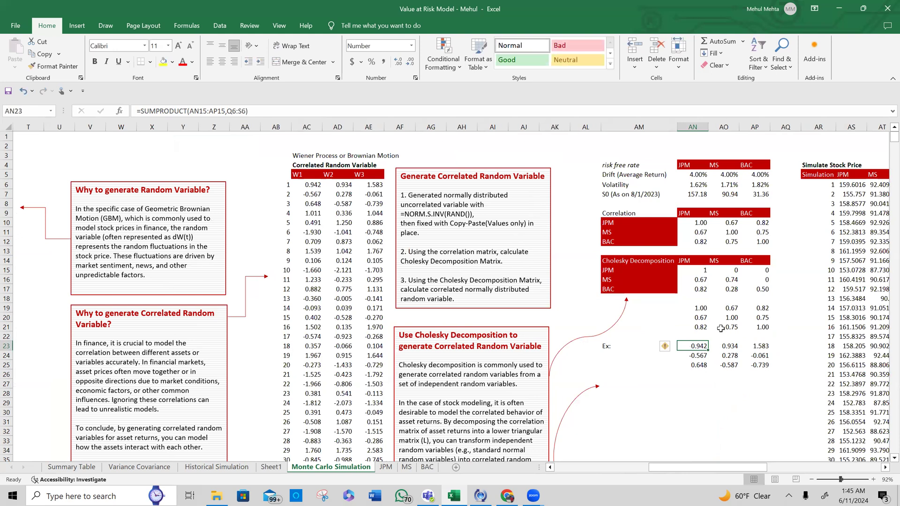
Enter =SUMPRODUCT(Q6:S6,AN16:AP16) as the first-row MS example in AO23 and check its referenced ranges.
{"action": "left_click", "coordinate": [725, 344]}
{"action": "type", "text": "=sump"}
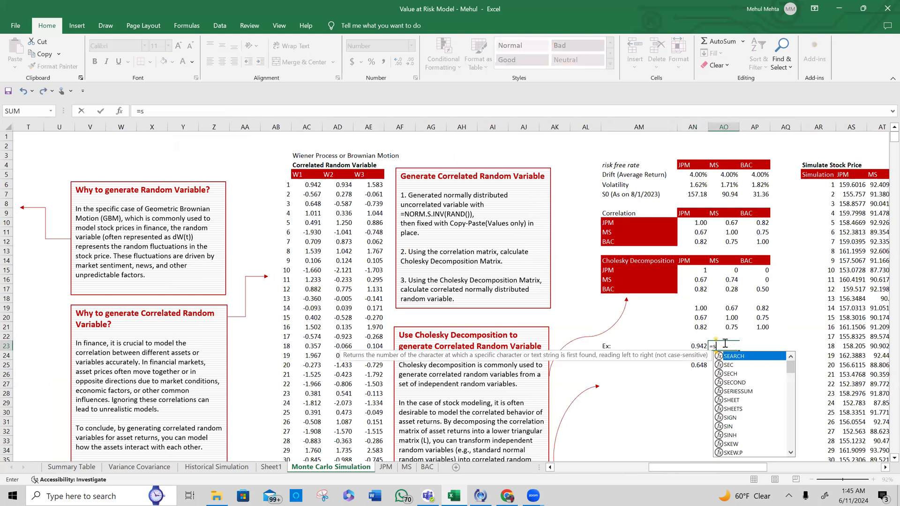
{"action": "key", "text": "Tab"}
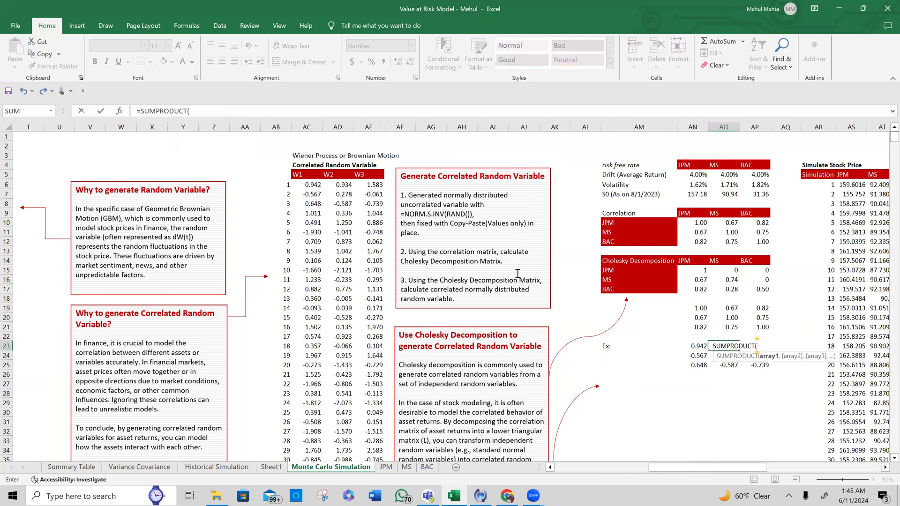
{"action": "scroll", "coordinate": [121, 210], "scroll_direction": "left", "scroll_amount": 4}
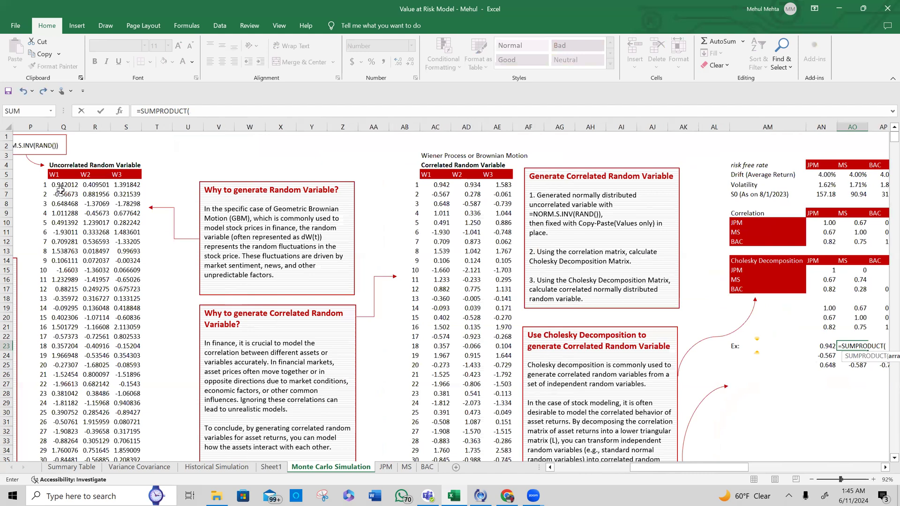
{"action": "left_click_drag", "start_coordinate": [63, 185], "coordinate": [126, 184]}
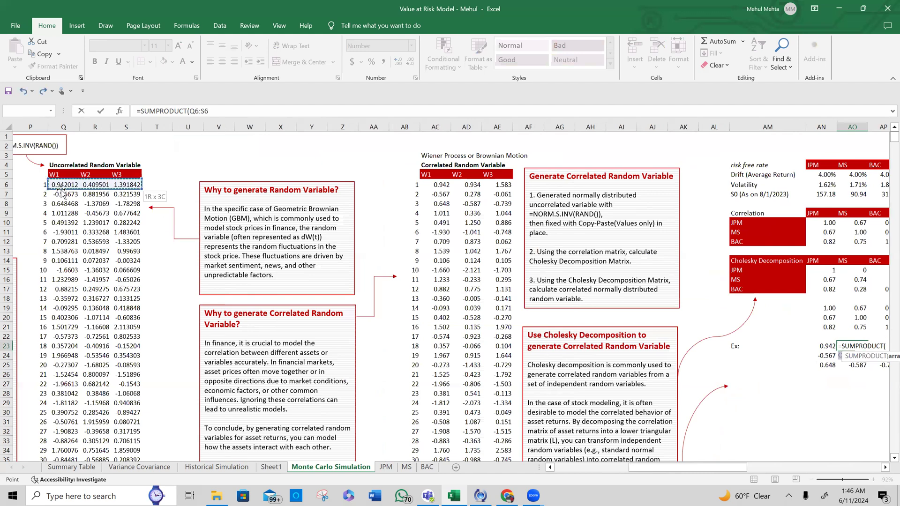
{"action": "type", "text": ","}
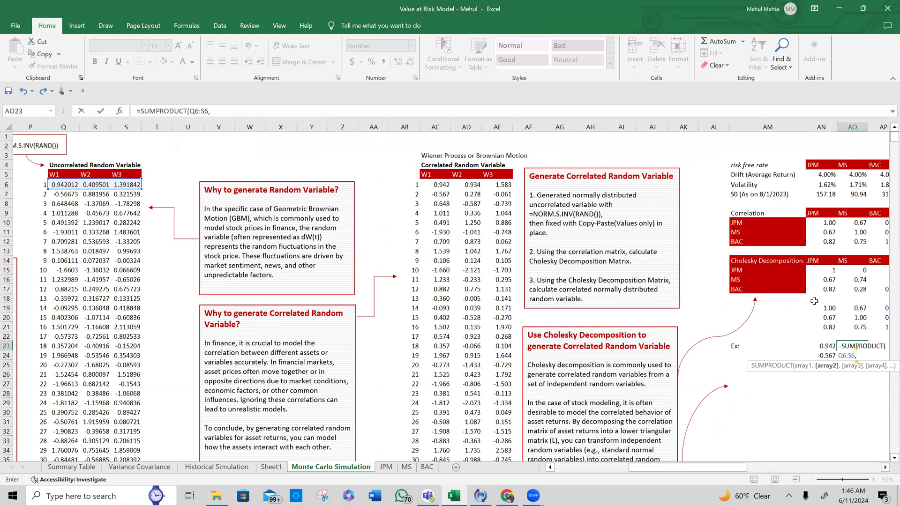
{"action": "scroll", "coordinate": [814, 301], "scroll_direction": "right", "scroll_amount": 1}
{"action": "left_click", "coordinate": [783, 282]}
{"action": "key", "text": "shift+Right"}
{"action": "key", "text": "shift+Right"}
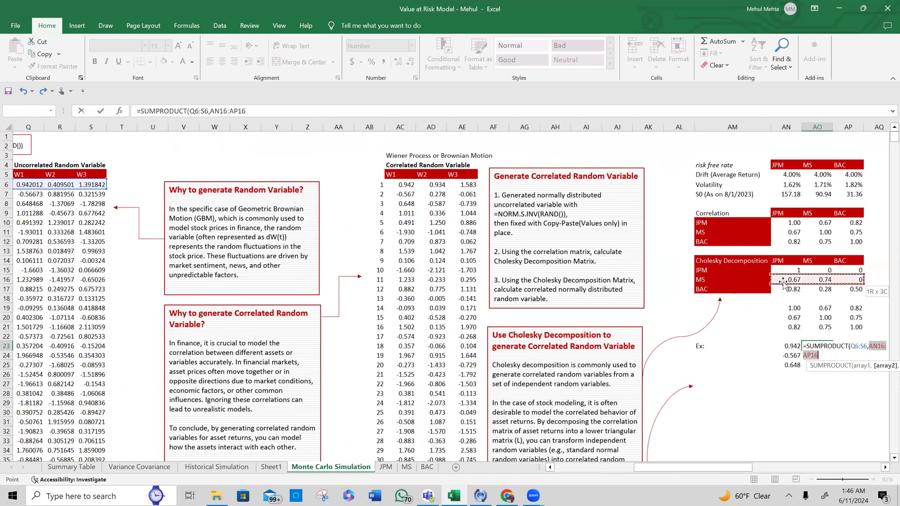
{"action": "key", "text": "Return"}
{"action": "key", "text": "Up"}
{"action": "key", "text": "F2"}
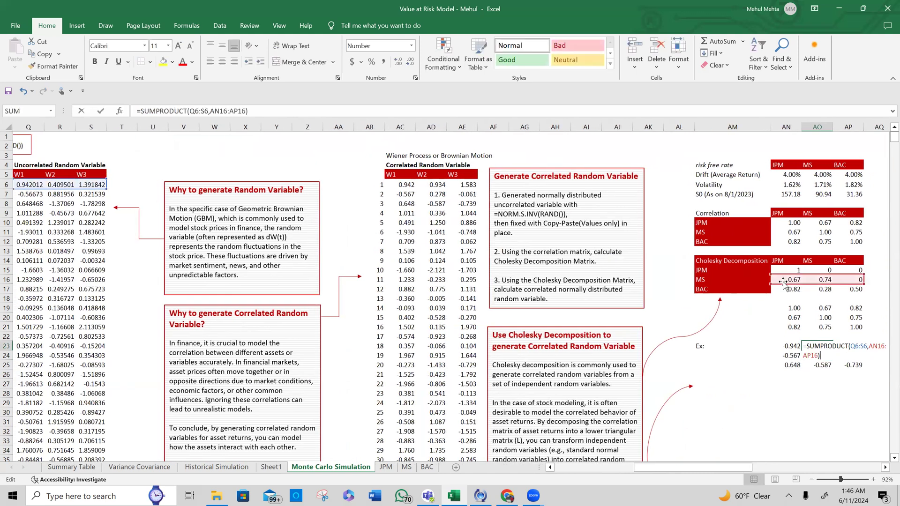
{"action": "key", "text": "Escape"}
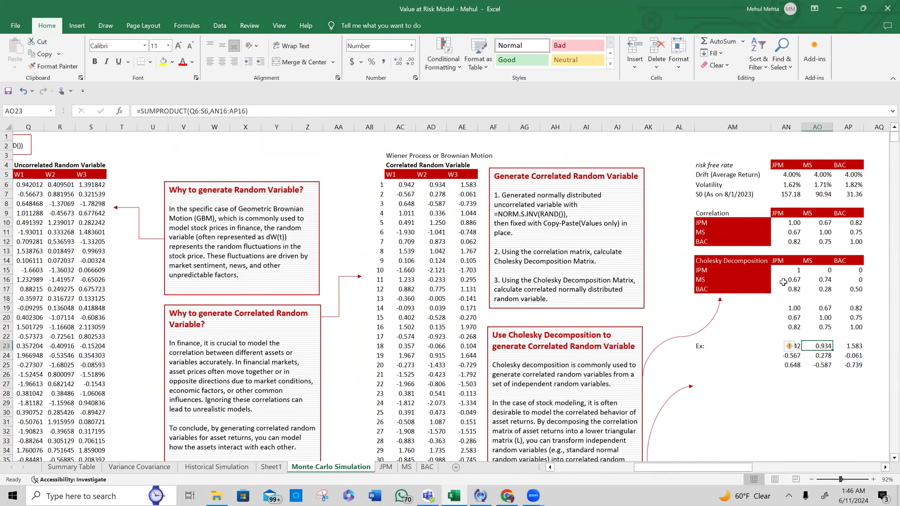
Compare the first uncorrelated W1 value in Q6 with the JPM example formula in AN23.
{"action": "scroll", "coordinate": [708, 315], "scroll_direction": "left", "scroll_amount": 1}
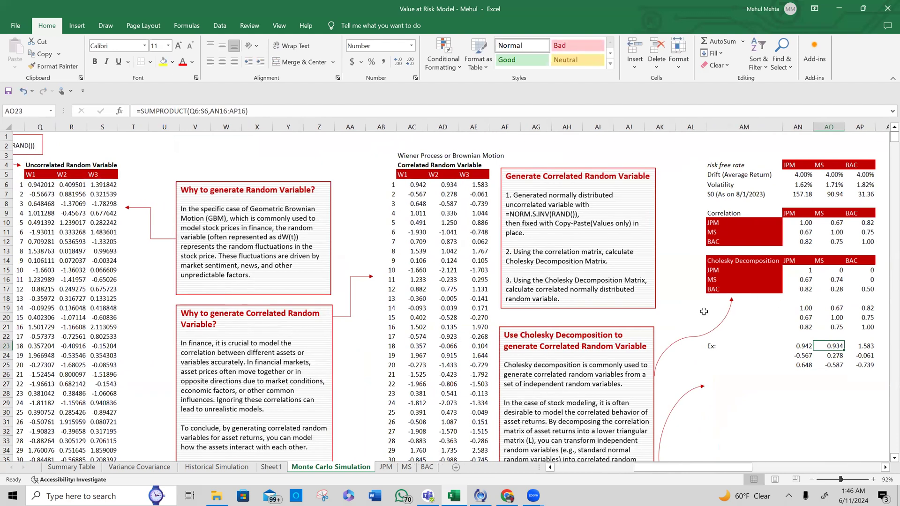
{"action": "scroll", "coordinate": [236, 237], "scroll_direction": "left", "scroll_amount": 5}
{"action": "key", "text": "Left"}
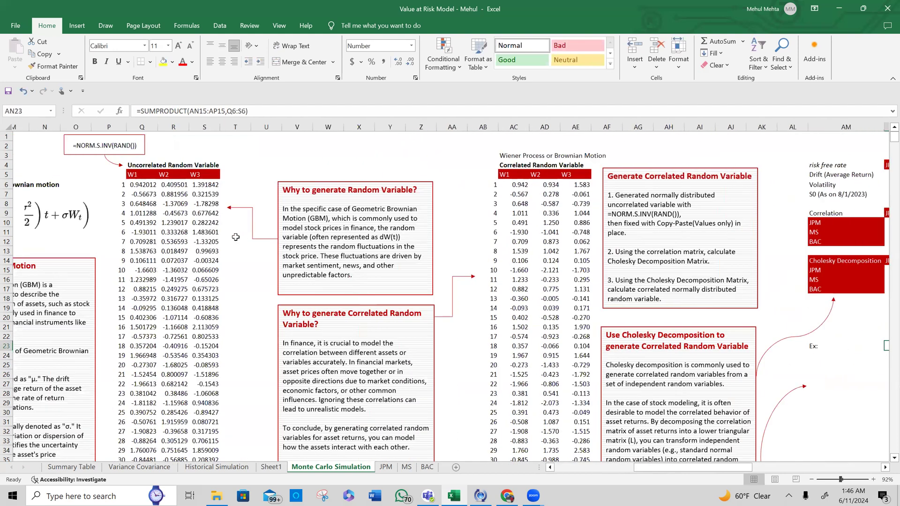
{"action": "left_click", "coordinate": [153, 186]}
{"action": "scroll", "coordinate": [736, 270], "scroll_direction": "right", "scroll_amount": 8}
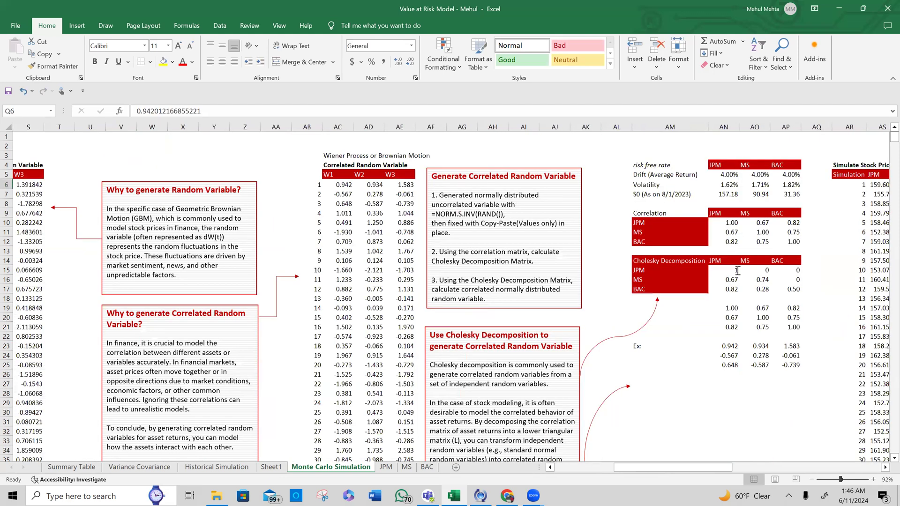
{"action": "left_click", "coordinate": [726, 346]}
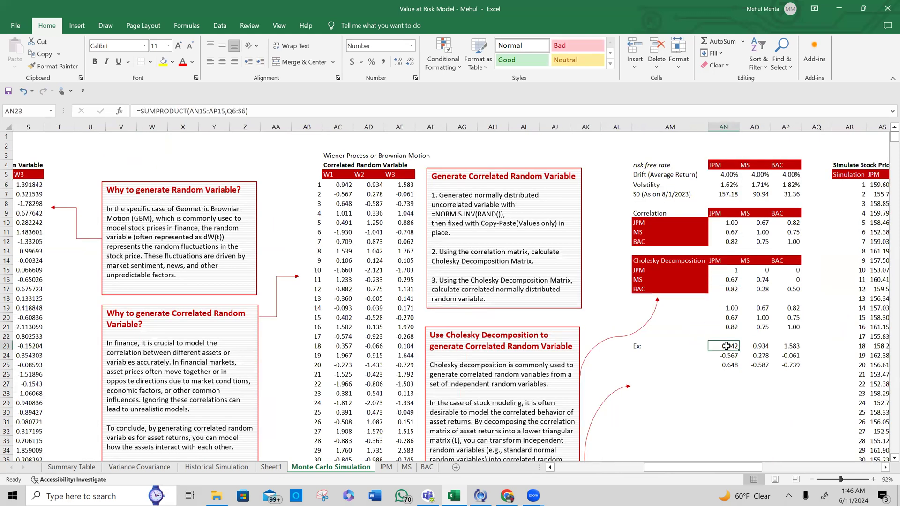
{"action": "scroll", "coordinate": [726, 346], "scroll_direction": "left", "scroll_amount": 5}
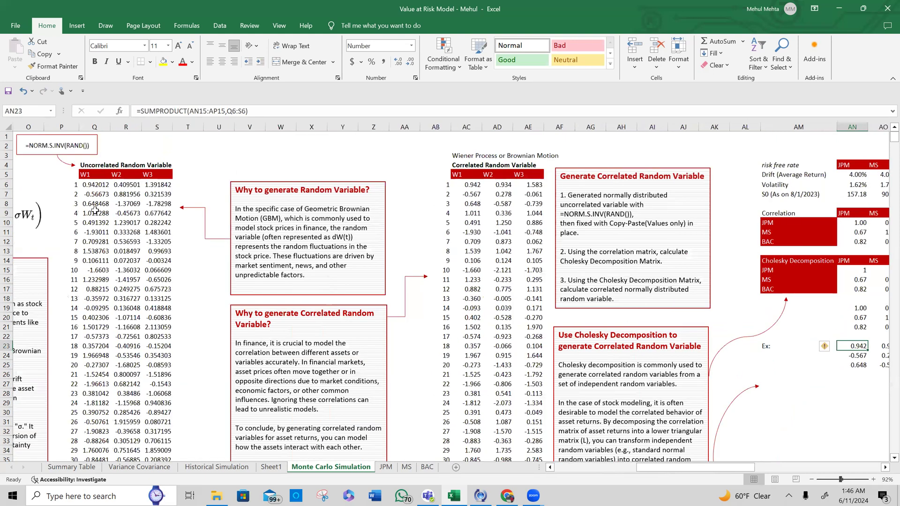
Trace how the correlated W2 value in AD6 derives from Q6, R6 and the Cholesky MS row cells AN16 and AO16.
{"action": "left_click", "coordinate": [127, 188]}
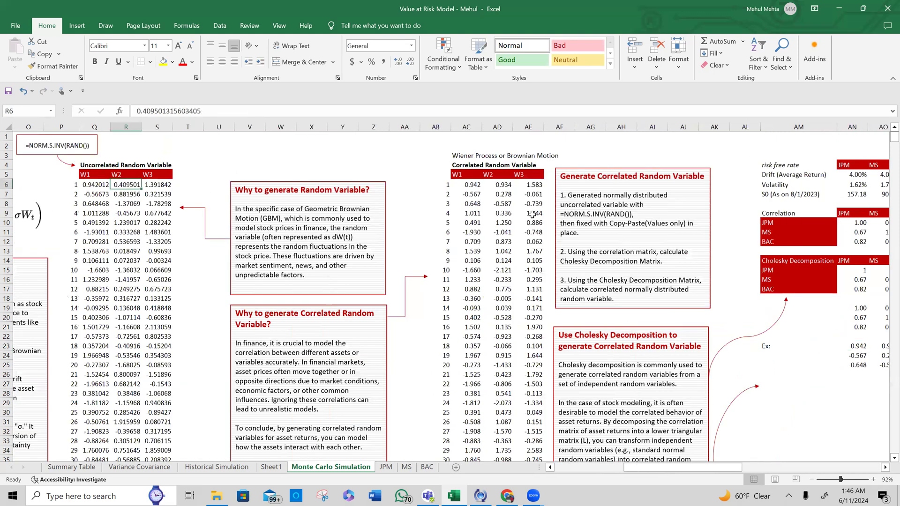
{"action": "left_click", "coordinate": [487, 186]}
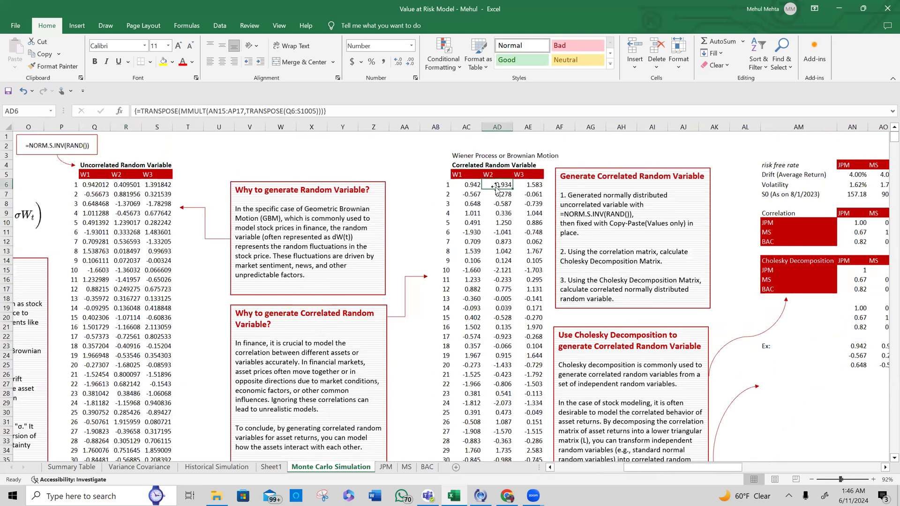
{"action": "left_click", "coordinate": [94, 185]}
{"action": "scroll", "coordinate": [727, 342], "scroll_direction": "right", "scroll_amount": 4}
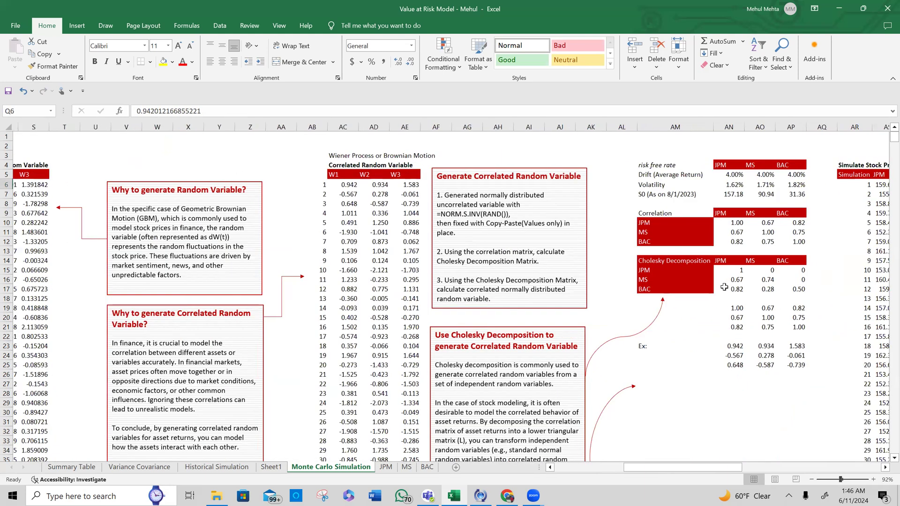
{"action": "left_click", "coordinate": [732, 278]}
{"action": "scroll", "coordinate": [731, 278], "scroll_direction": "left", "scroll_amount": 6}
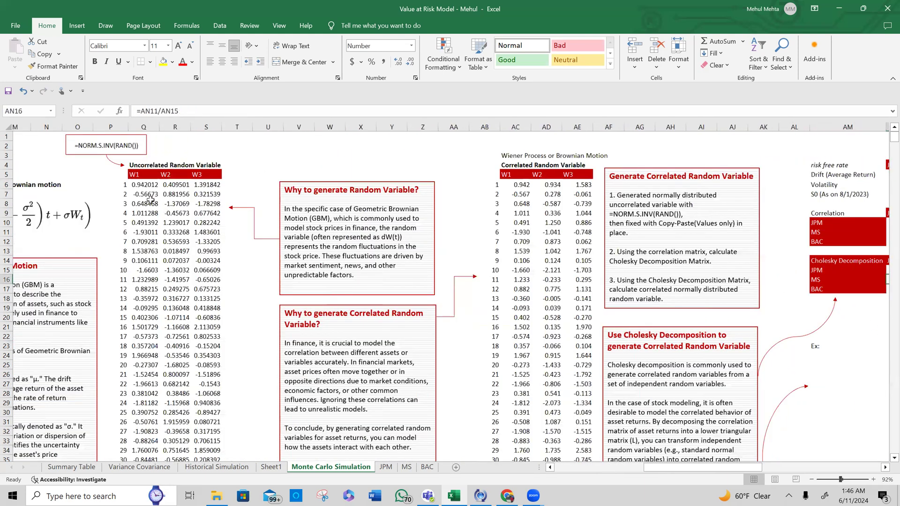
{"action": "left_click", "coordinate": [158, 185]}
{"action": "scroll", "coordinate": [680, 282], "scroll_direction": "right", "scroll_amount": 1}
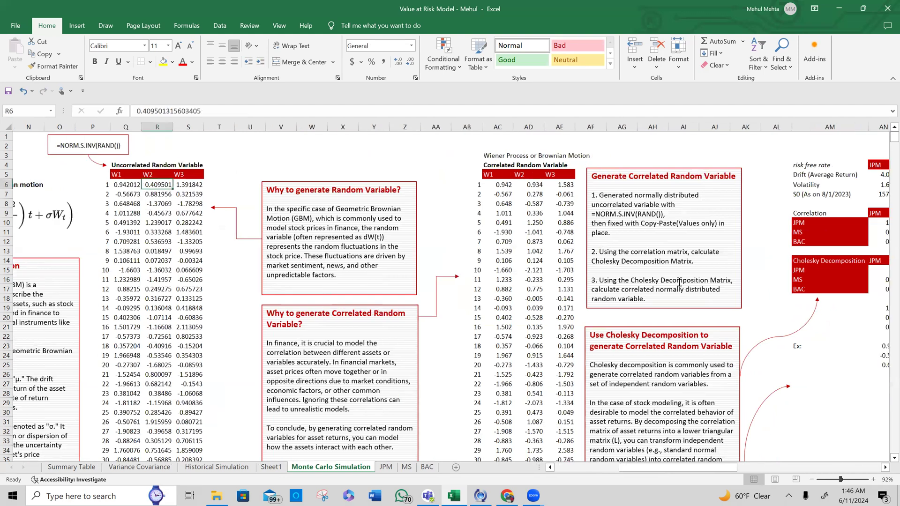
{"action": "scroll", "coordinate": [680, 282], "scroll_direction": "right", "scroll_amount": 5}
{"action": "double_click", "coordinate": [764, 281]}
{"action": "key", "text": "ctrl+Return"}
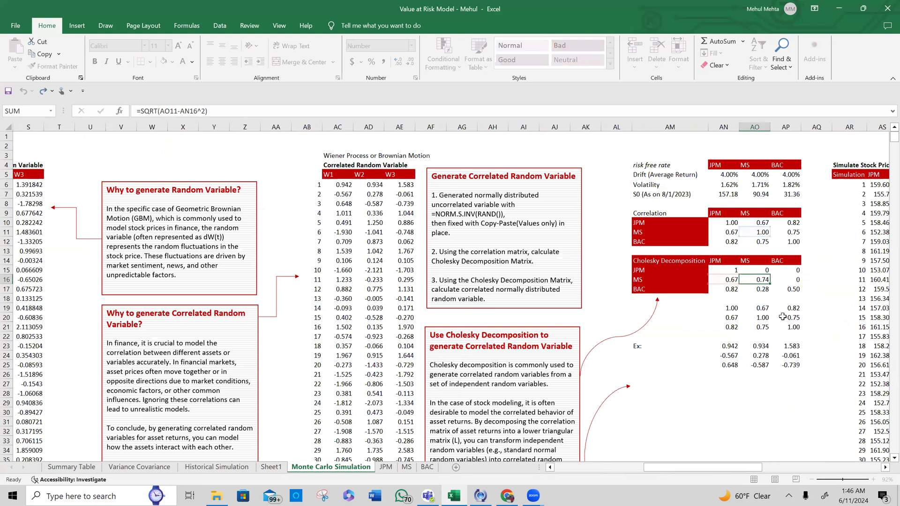
Replace the MS example formula in AO23 with =Q6*AN16+R6*AO16 and check its references.
{"action": "left_click", "coordinate": [763, 355]}
{"action": "left_click", "coordinate": [761, 346]}
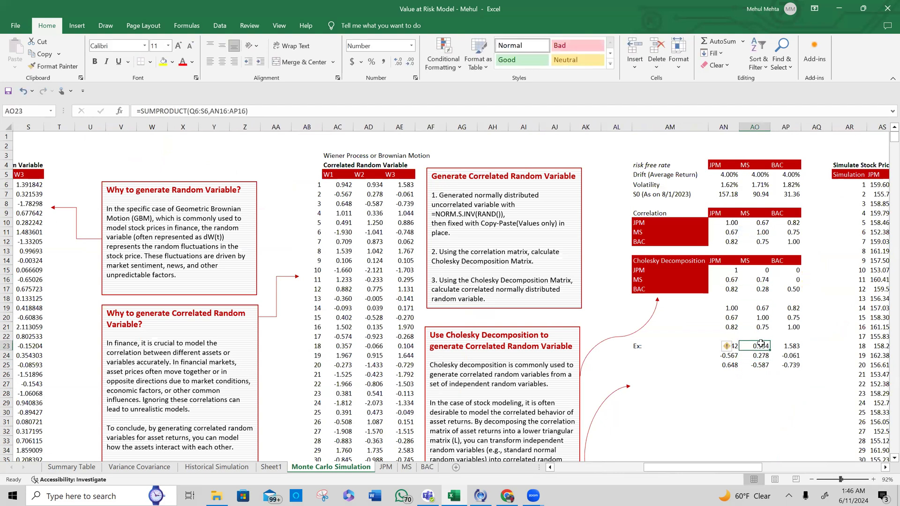
{"action": "type", "text": "="}
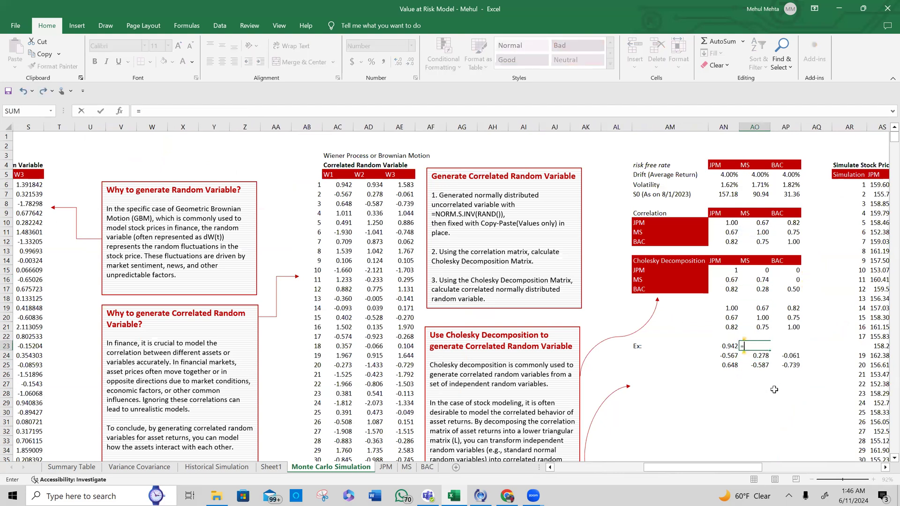
{"action": "scroll", "coordinate": [774, 389], "scroll_direction": "left", "scroll_amount": 3}
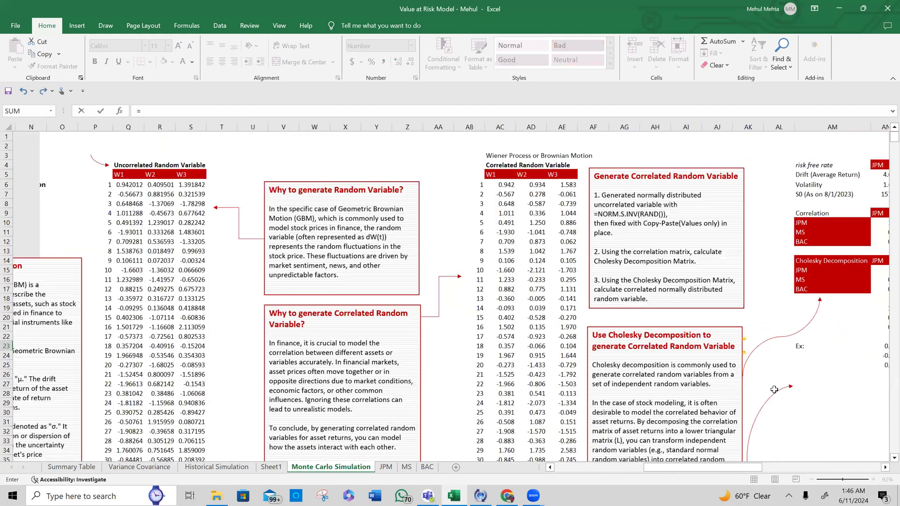
{"action": "scroll", "coordinate": [188, 186], "scroll_direction": "left", "scroll_amount": 2}
{"action": "left_click", "coordinate": [188, 186]}
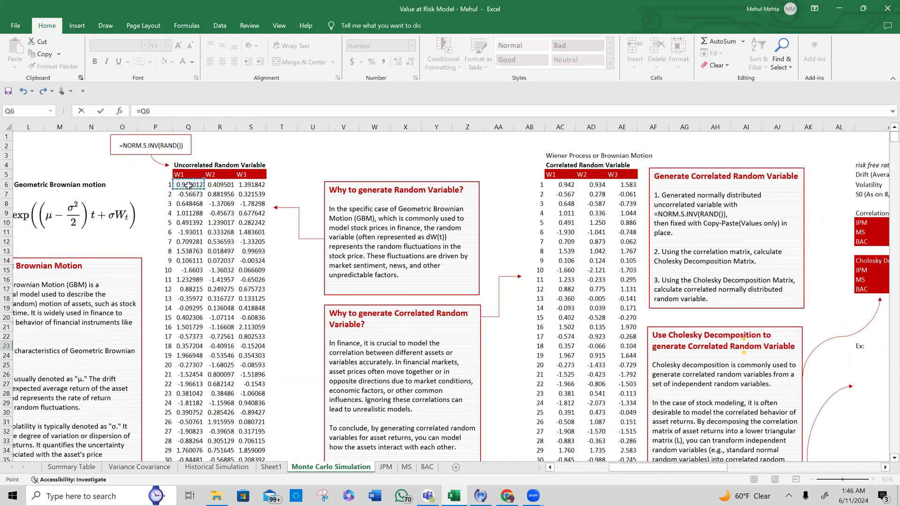
{"action": "type", "text": "*"}
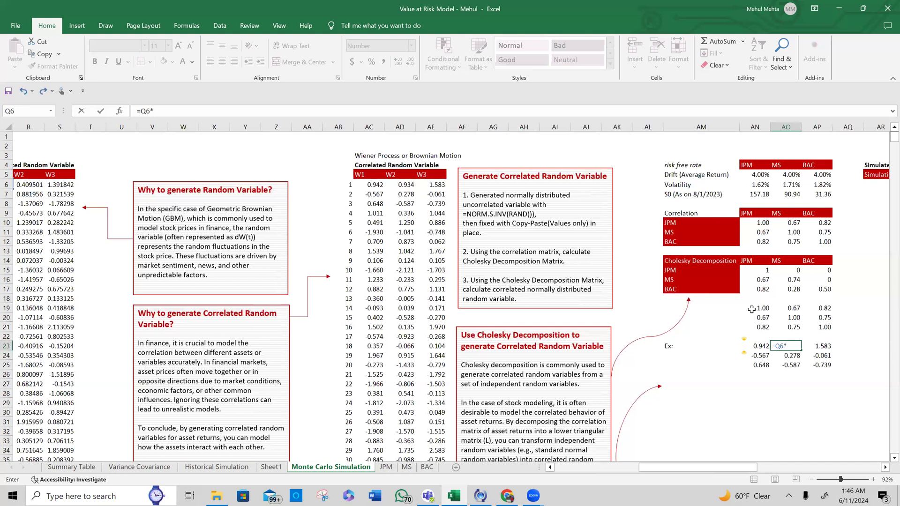
{"action": "left_click", "coordinate": [754, 283]}
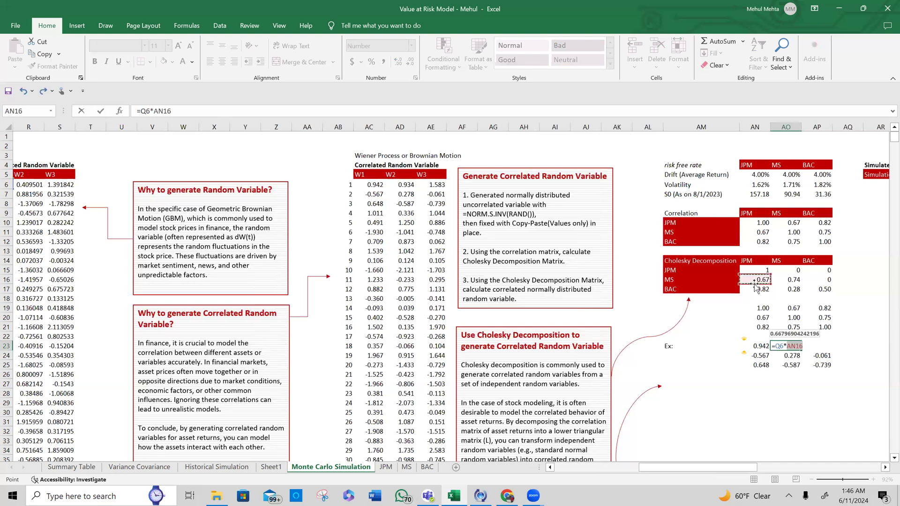
{"action": "type", "text": "+"}
{"action": "scroll", "coordinate": [754, 283], "scroll_direction": "left", "scroll_amount": 2}
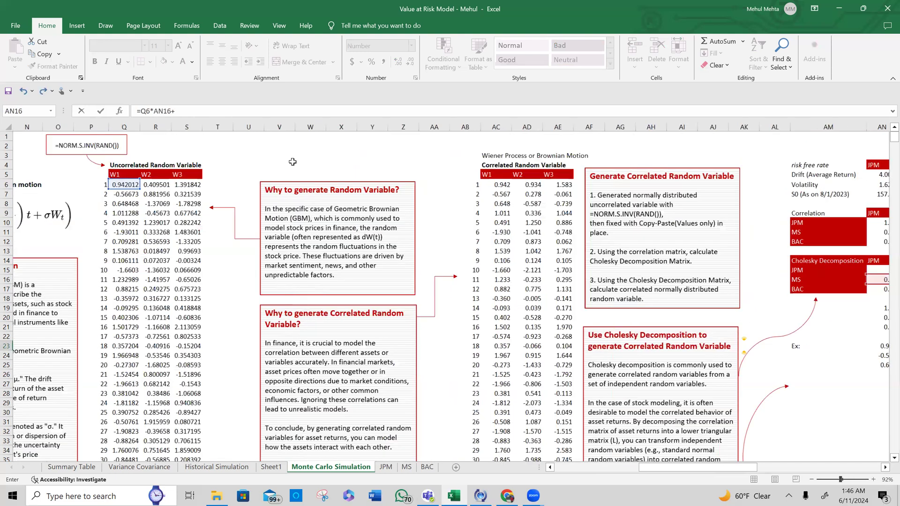
{"action": "left_click", "coordinate": [160, 184]}
{"action": "type", "text": "*"}
{"action": "scroll", "coordinate": [378, 231], "scroll_direction": "right", "scroll_amount": 4}
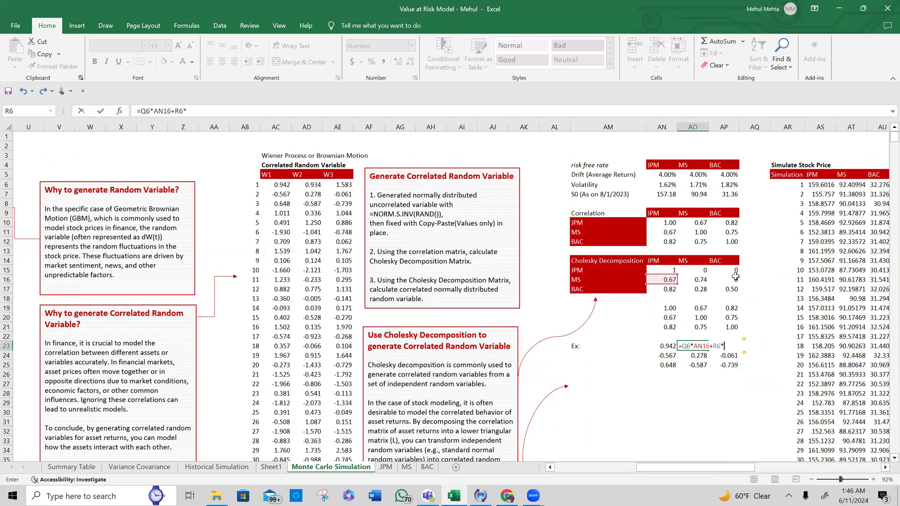
{"action": "left_click", "coordinate": [693, 276]}
{"action": "key", "text": "ctrl+Return"}
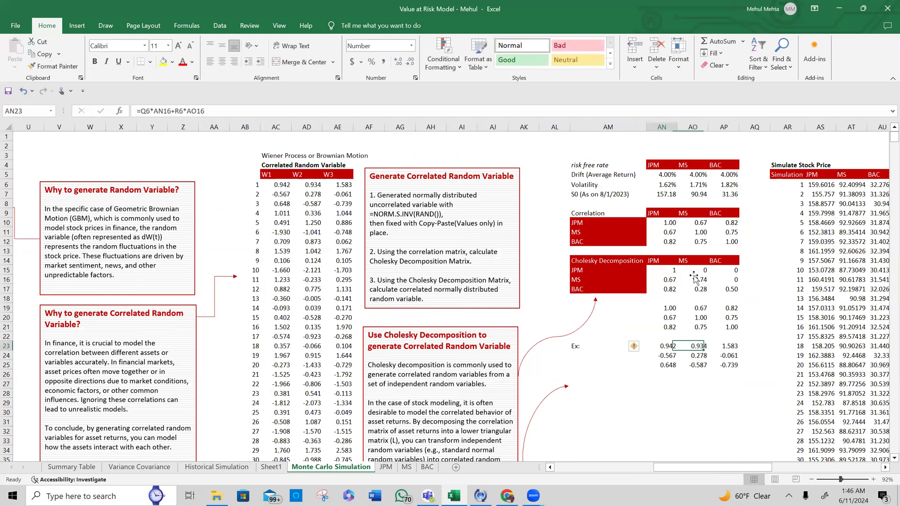
{"action": "key", "text": "F2"}
{"action": "key", "text": "Escape"}
Trace the Cholesky BAC row and the first-row uncorrelated W1 to W3 values referenced by the formula in AP23.
{"action": "key", "text": "Right"}
{"action": "key", "text": "Left"}
{"action": "key", "text": "Right"}
{"action": "key", "text": "F2"}
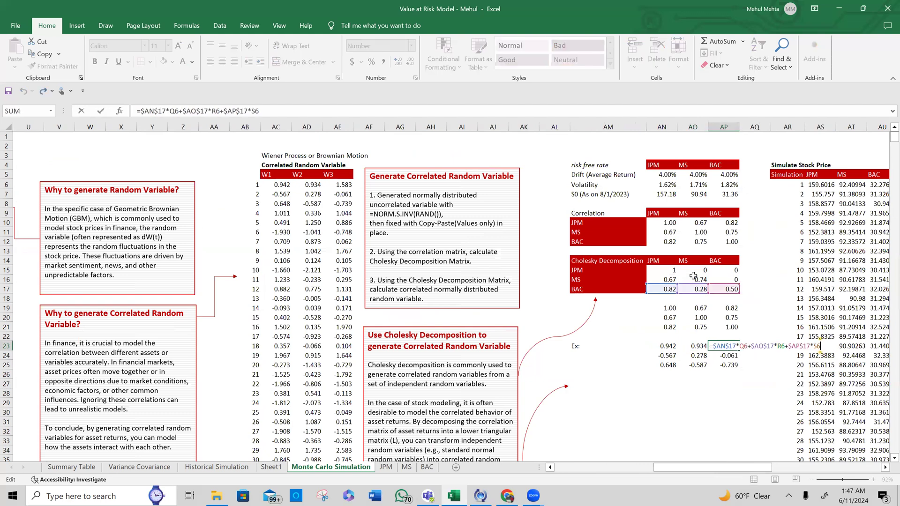
{"action": "scroll", "coordinate": [539, 363], "scroll_direction": "left", "scroll_amount": 2}
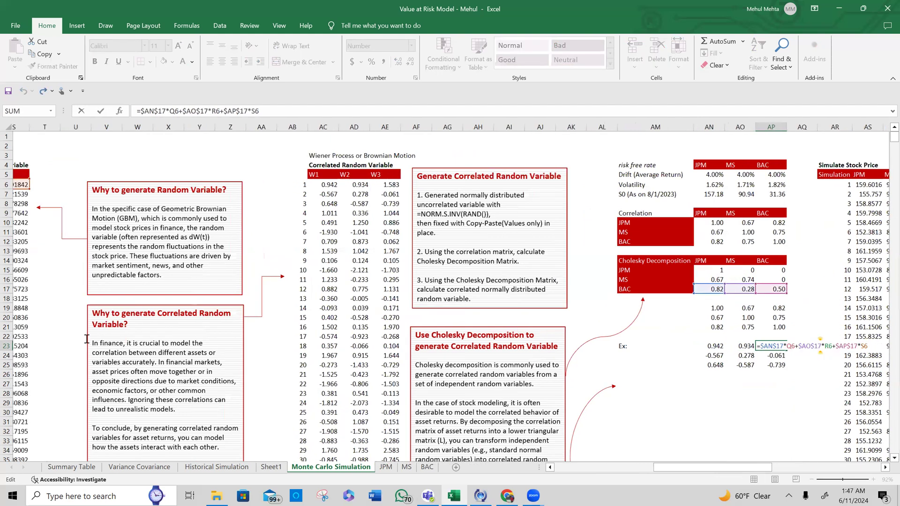
{"action": "scroll", "coordinate": [712, 298], "scroll_direction": "left", "scroll_amount": 4}
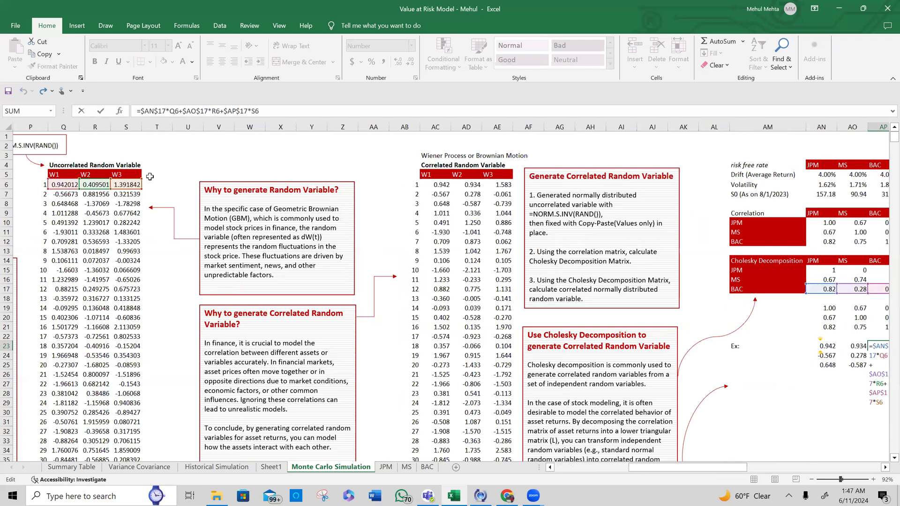
{"action": "scroll", "coordinate": [839, 446], "scroll_direction": "right", "scroll_amount": 3}
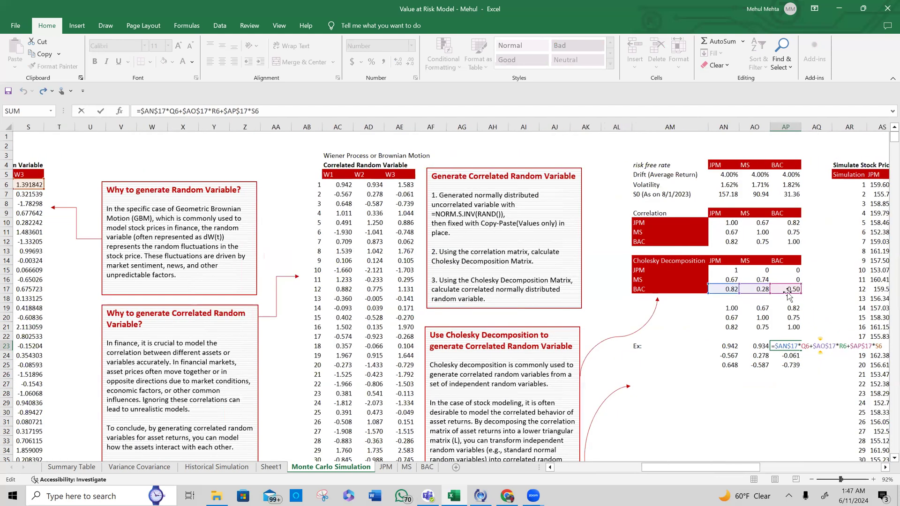
{"action": "key", "text": "ctrl+Return"}
Compare the example row AN23:AP23 with the first row of correlated random variables in AC6:AE6.
{"action": "key", "text": "Left"}
{"action": "key", "text": "Left"}
{"action": "key", "text": "shift+Right"}
{"action": "key", "text": "shift+Right"}
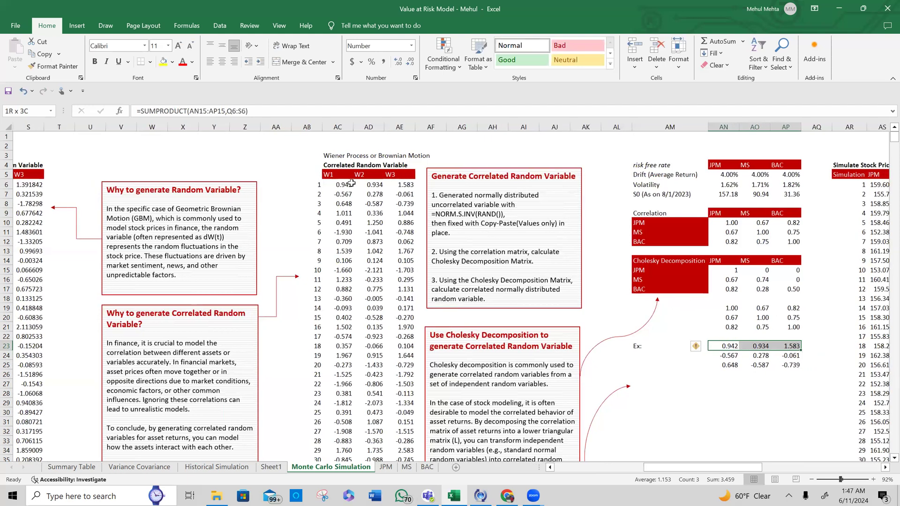
{"action": "left_click_drag", "start_coordinate": [352, 185], "coordinate": [412, 188]}
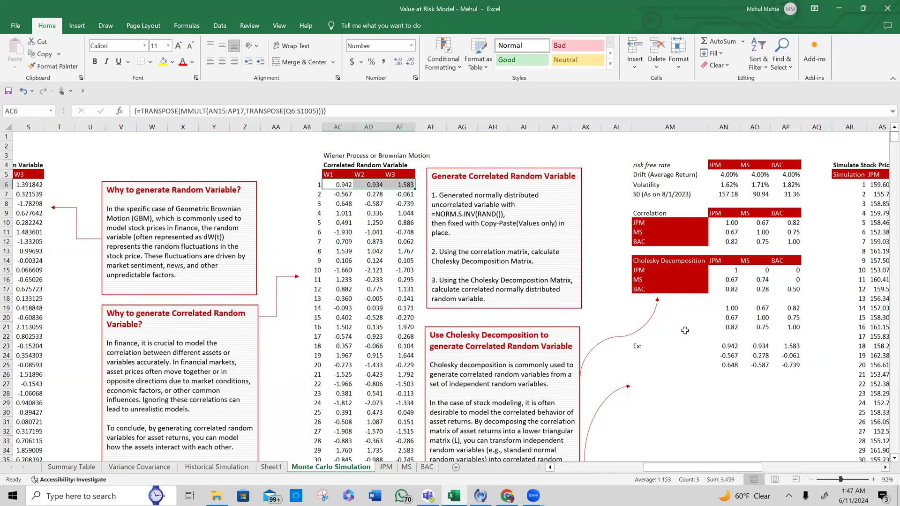
Check the JPM example formula in AN24 and its references, and compare it with the formula in AN23.
{"action": "double_click", "coordinate": [724, 356]}
{"action": "scroll", "coordinate": [479, 335], "scroll_direction": "left", "scroll_amount": 4}
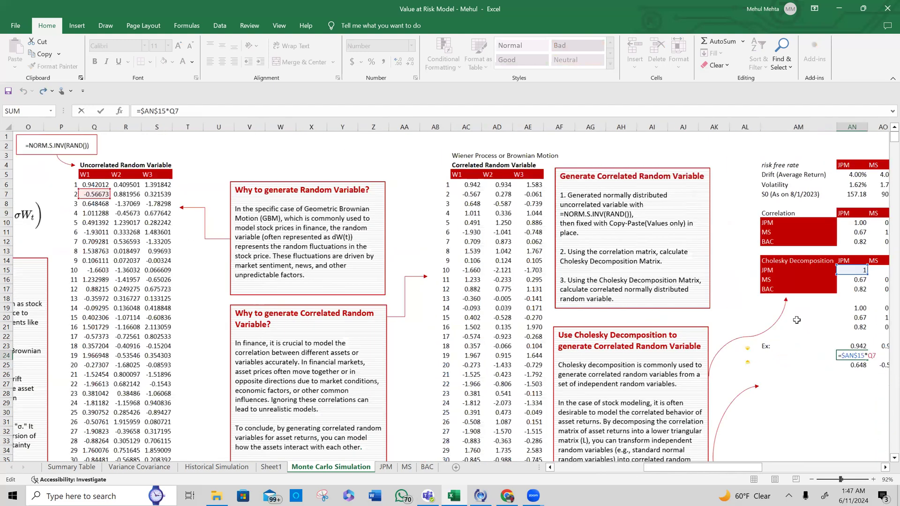
{"action": "key", "text": "ctrl+Return"}
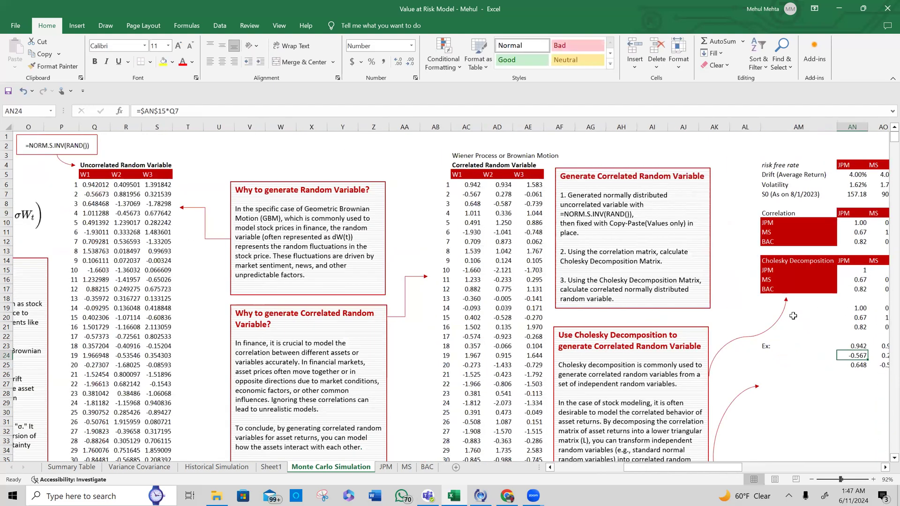
{"action": "key", "text": "Up"}
{"action": "key", "text": "F2"}
{"action": "key", "text": "Escape"}
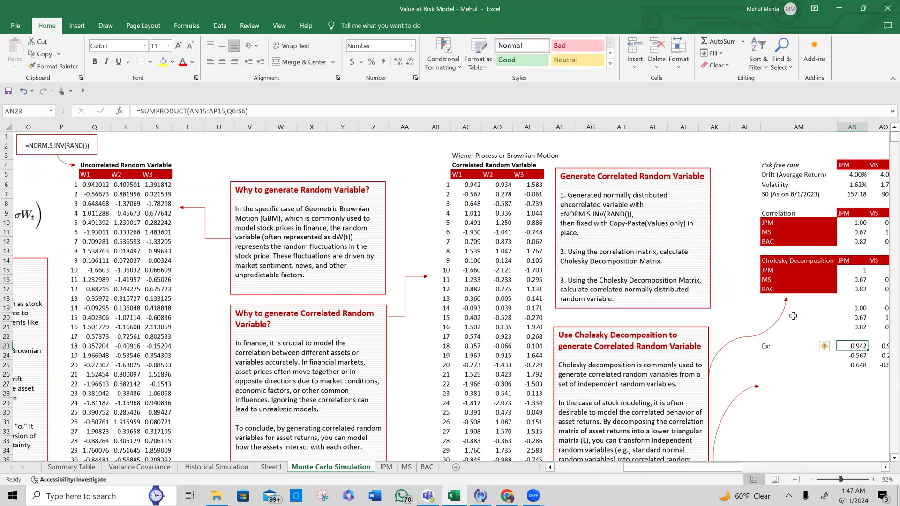
Replace the JPM example formula in AN24 with =SUMPRODUCT(Q7:S7,AN15:AP15) and compare it with correlated W1 in AC7.
{"action": "key", "text": "Down"}
{"action": "type", "text": "=SUMPRODUCT("}
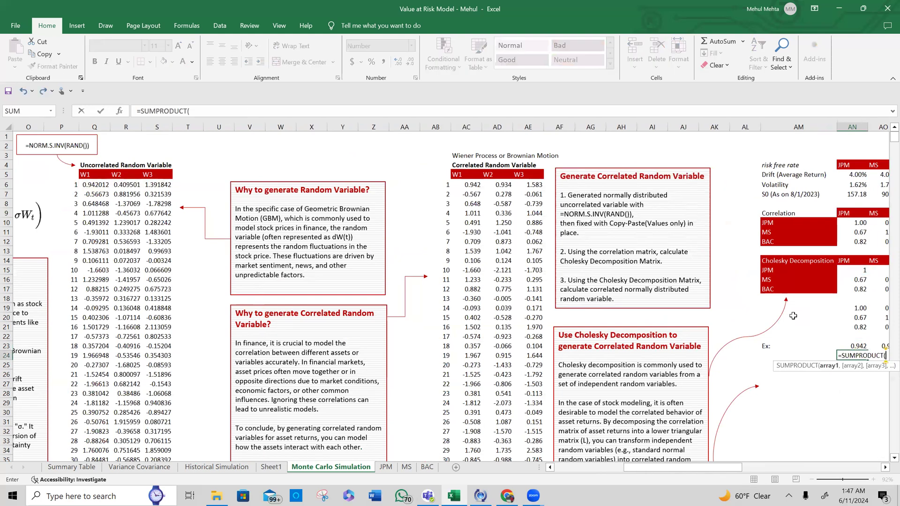
{"action": "left_click", "coordinate": [87, 194]}
{"action": "key", "text": "shift+Right"}
{"action": "key", "text": "shift+Right"}
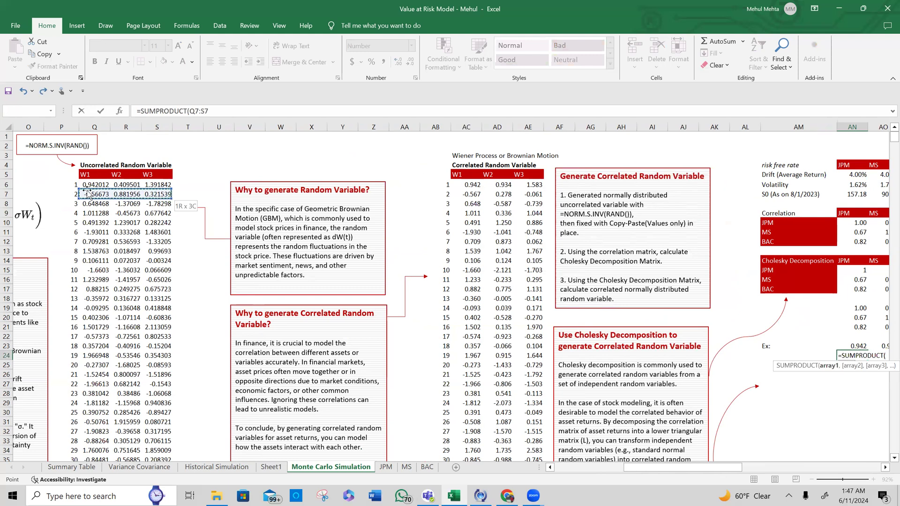
{"action": "type", "text": ","}
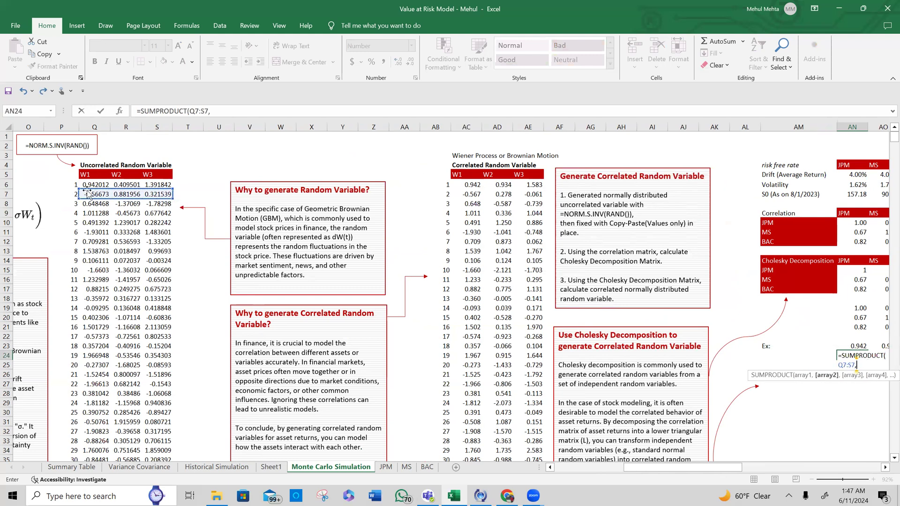
{"action": "scroll", "coordinate": [575, 291], "scroll_direction": "right", "scroll_amount": 4}
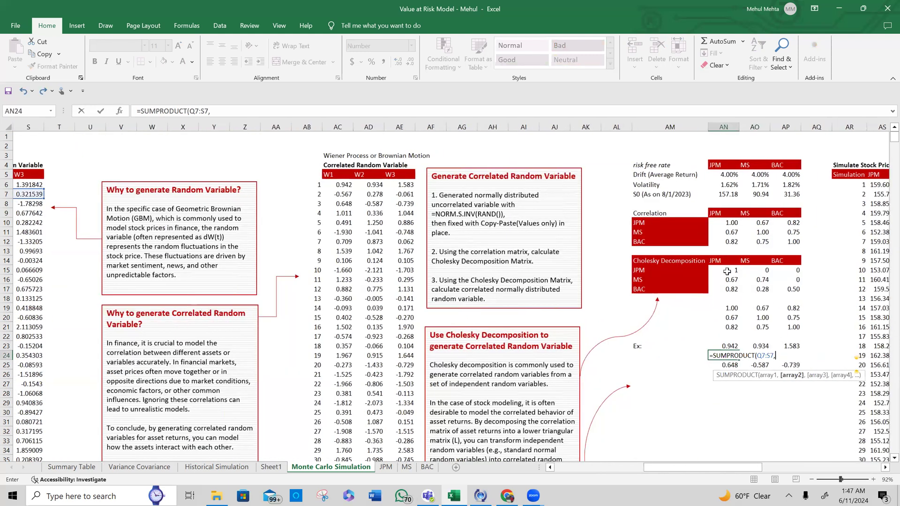
{"action": "left_click", "coordinate": [726, 271]}
{"action": "key", "text": "shift+Right"}
{"action": "key", "text": "shift+Right"}
{"action": "key", "text": "ctrl+Return"}
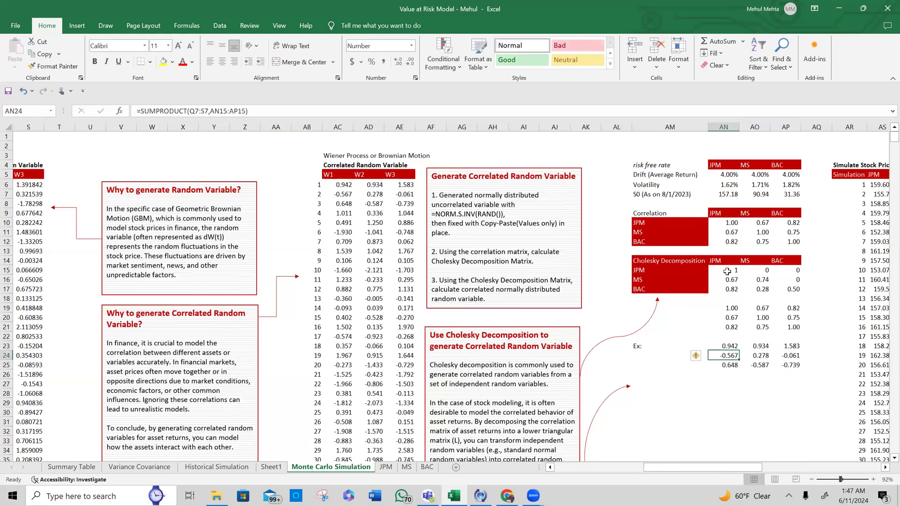
{"action": "left_click", "coordinate": [340, 196]}
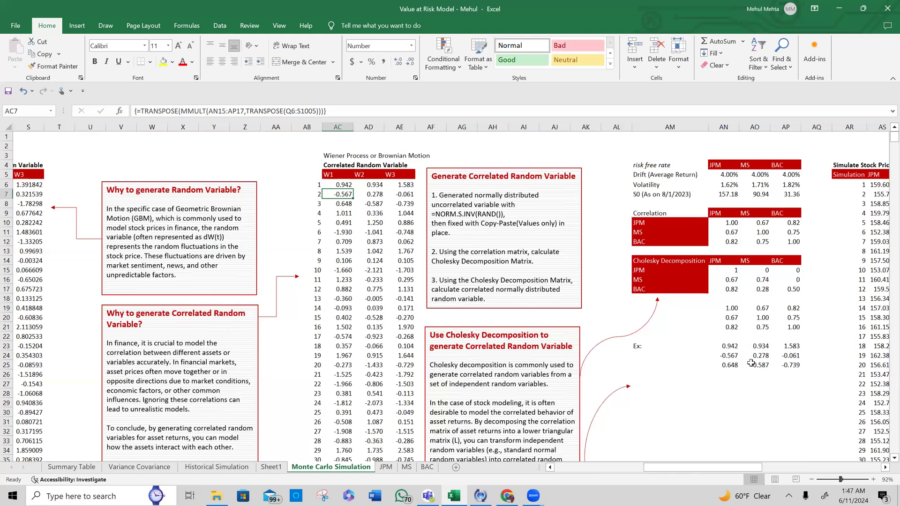
Compare the MS example formulas in AO23 and AO24, tracing AO24 to the Cholesky MS row and uncorrelated values Q7 and R7.
{"action": "left_click", "coordinate": [756, 348]}
{"action": "double_click", "coordinate": [759, 356]}
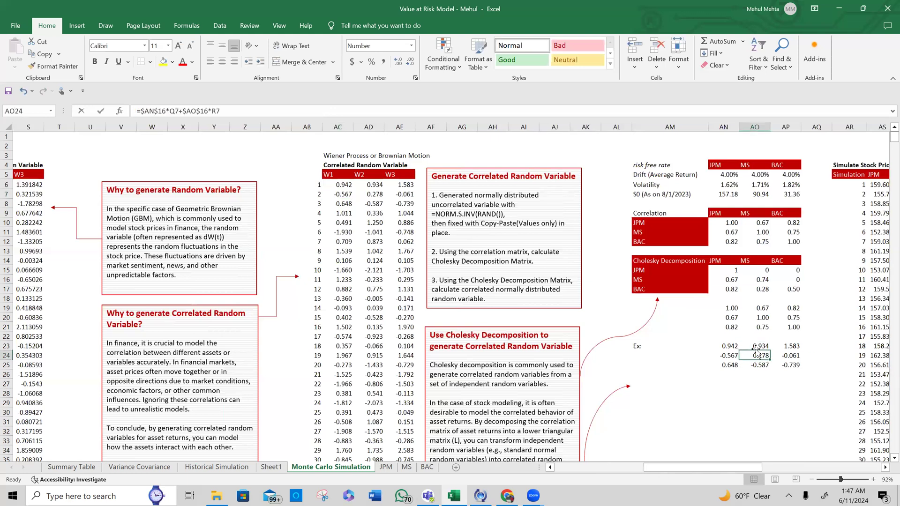
{"action": "key", "text": "Escape"}
{"action": "key", "text": "Up"}
{"action": "key", "text": "F2"}
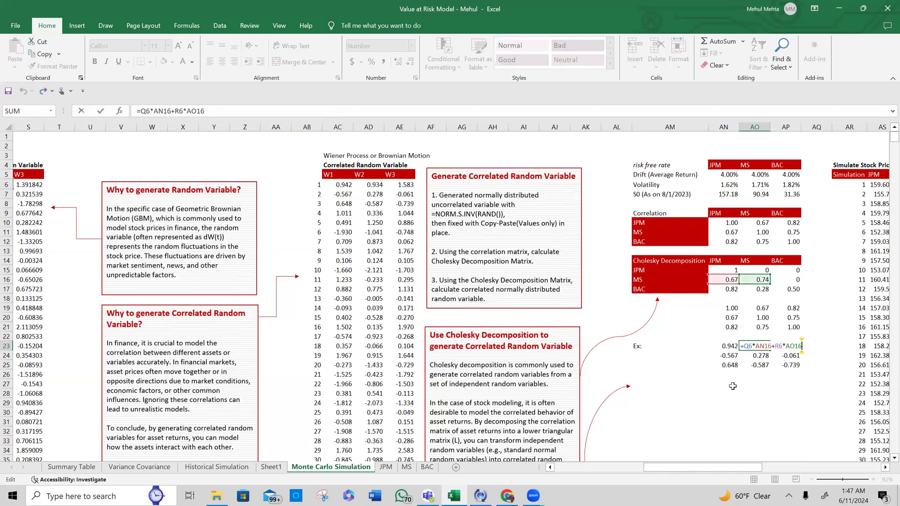
{"action": "key", "text": "Escape"}
{"action": "key", "text": "Down"}
{"action": "key", "text": "F2"}
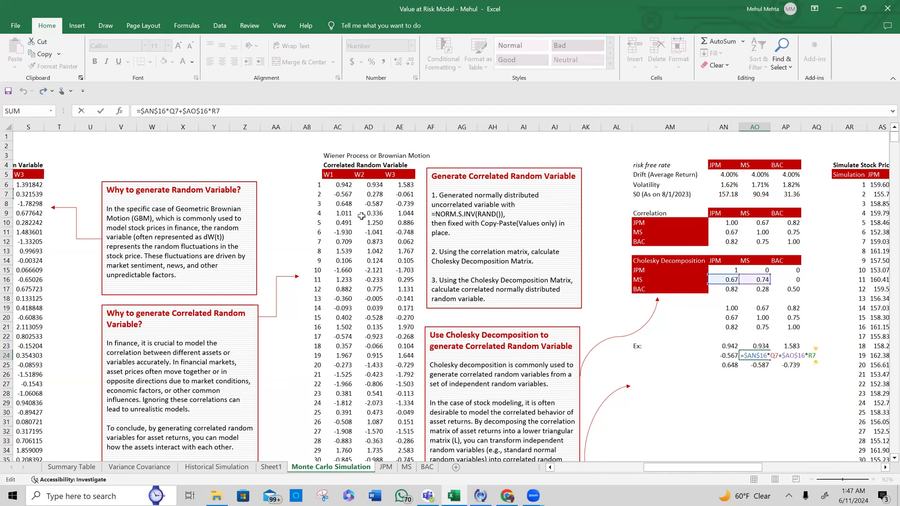
{"action": "scroll", "coordinate": [586, 308], "scroll_direction": "left", "scroll_amount": 3}
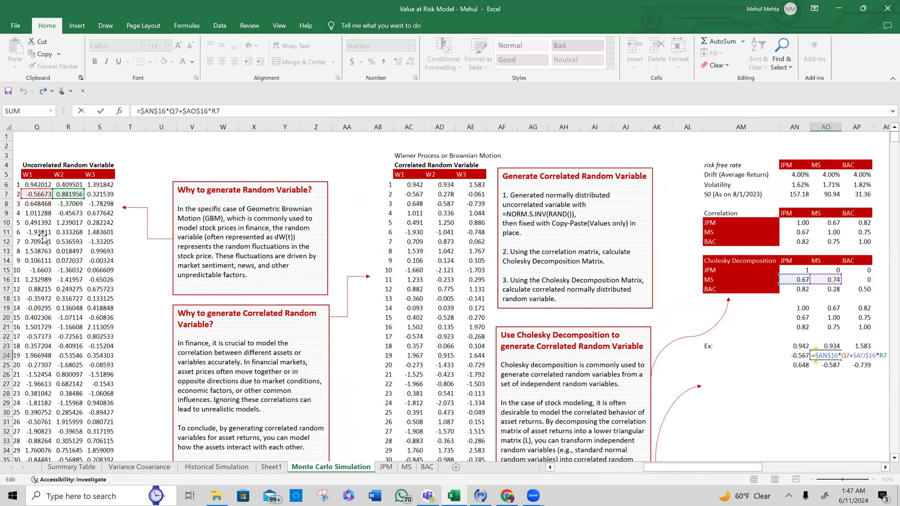
{"action": "scroll", "coordinate": [731, 358], "scroll_direction": "left", "scroll_amount": 3}
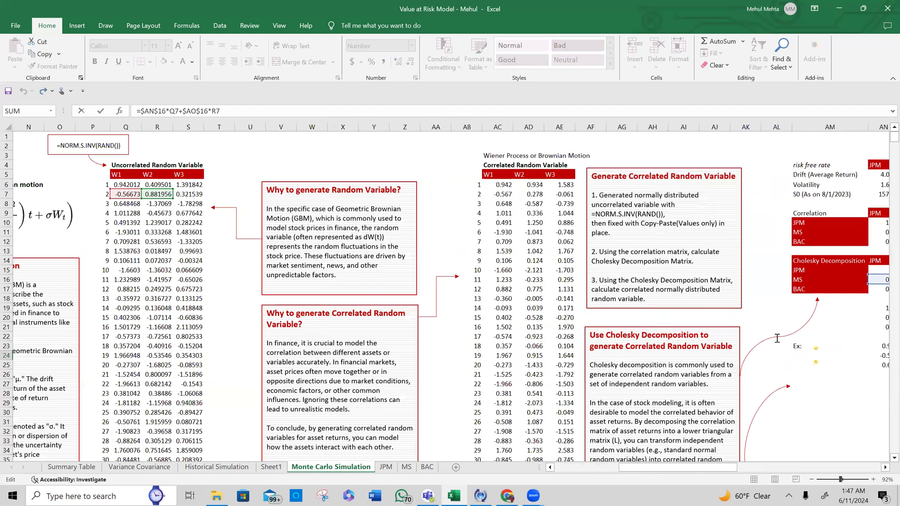
{"action": "key", "text": "ctrl+Return"}
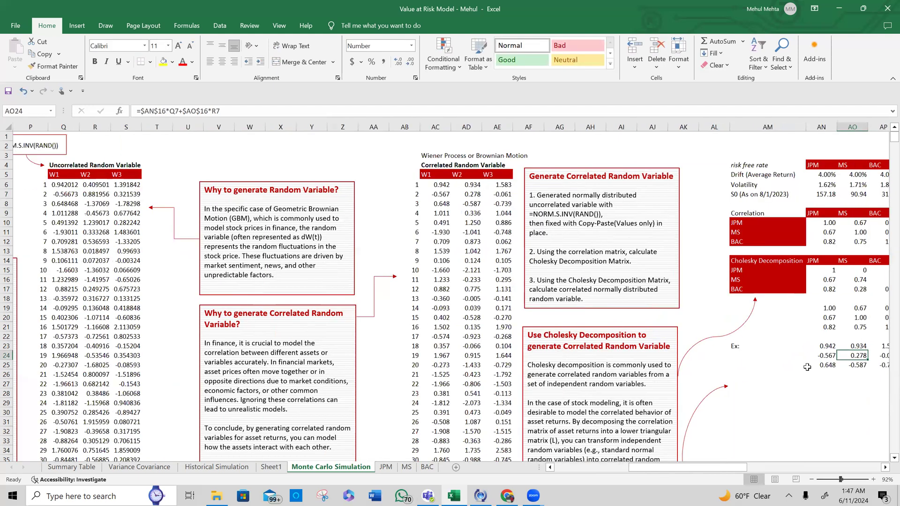
Trace the BAC example formula in AP24 to Q7:S7 and the Cholesky BAC row, checking it against AP23.
{"action": "key", "text": "Right"}
{"action": "key", "text": "F2"}
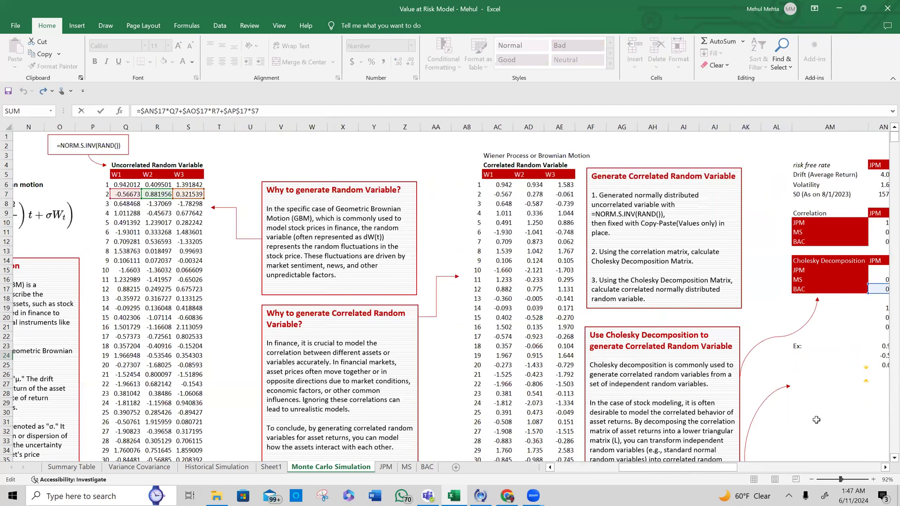
{"action": "scroll", "coordinate": [817, 419], "scroll_direction": "right", "scroll_amount": 5}
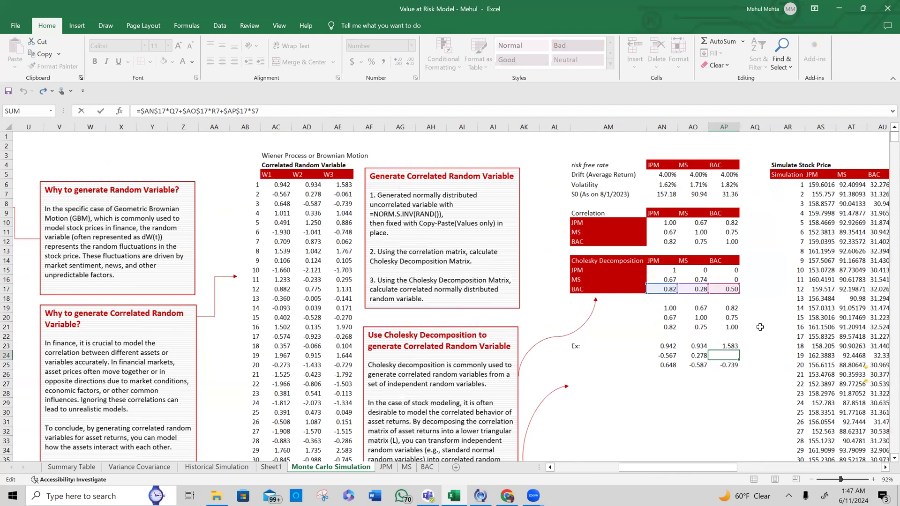
{"action": "key", "text": "shift+Return"}
{"action": "key", "text": "F2"}
{"action": "key", "text": "Return"}
{"action": "key", "text": "F2"}
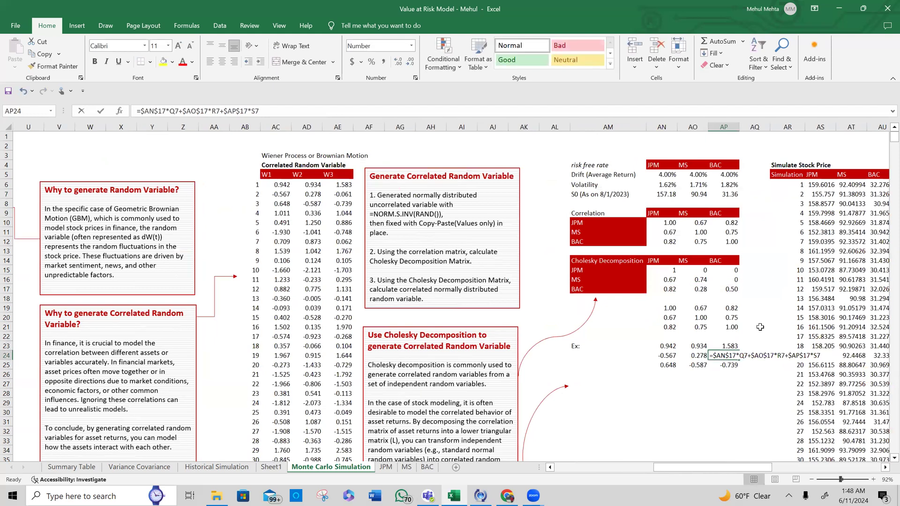
Replace the BAC example formula in AP24 with =SUMPRODUCT(Q7:S7,AN17:AP17) and compare it with correlated W3 in AE7.
{"action": "type", "text": "=SUMPRODUCT("}
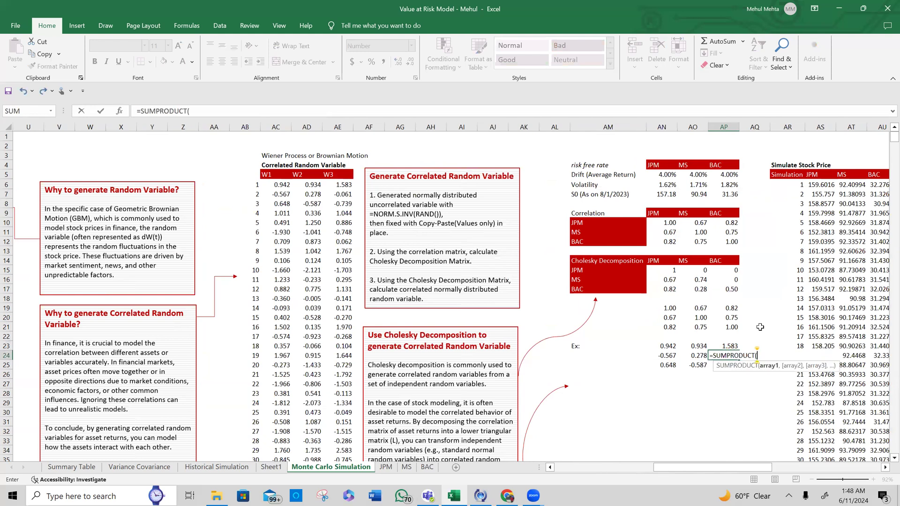
{"action": "scroll", "coordinate": [499, 227], "scroll_direction": "left", "scroll_amount": 5}
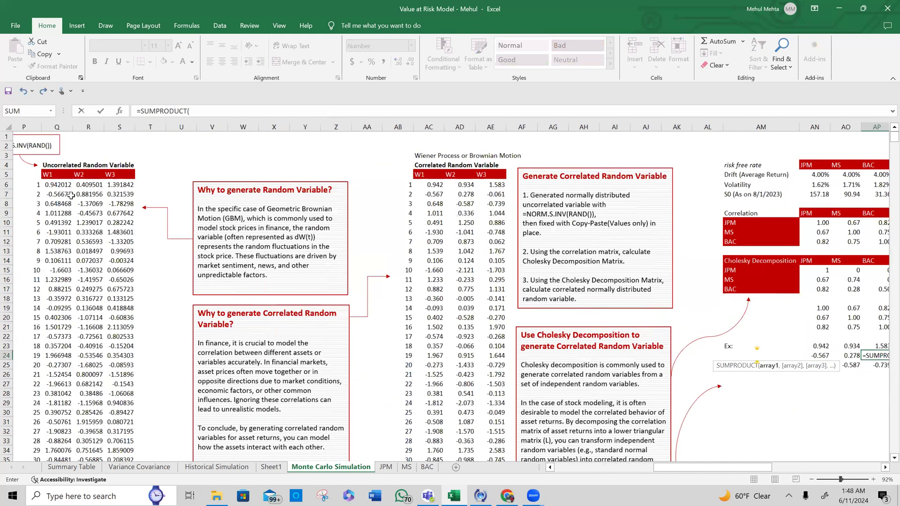
{"action": "left_click_drag", "start_coordinate": [70, 196], "coordinate": [126, 194]}
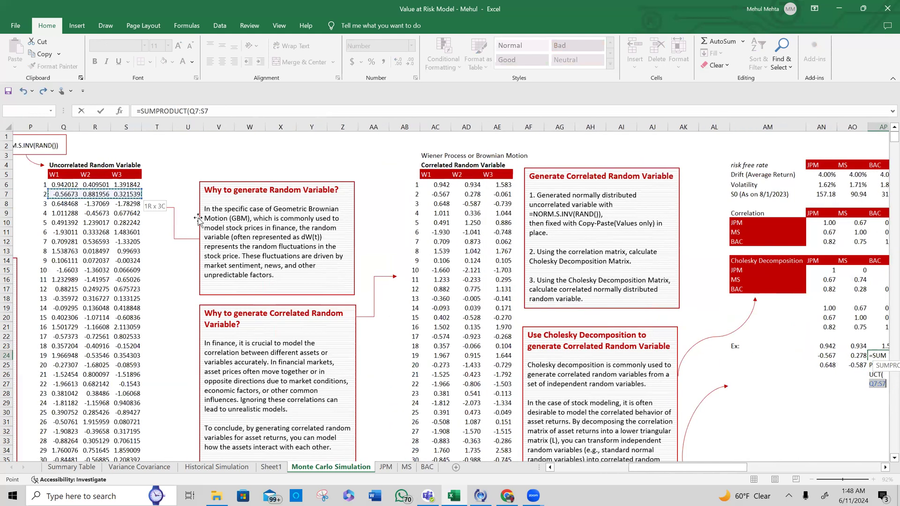
{"action": "type", "text": ","}
{"action": "scroll", "coordinate": [633, 317], "scroll_direction": "right", "scroll_amount": 4}
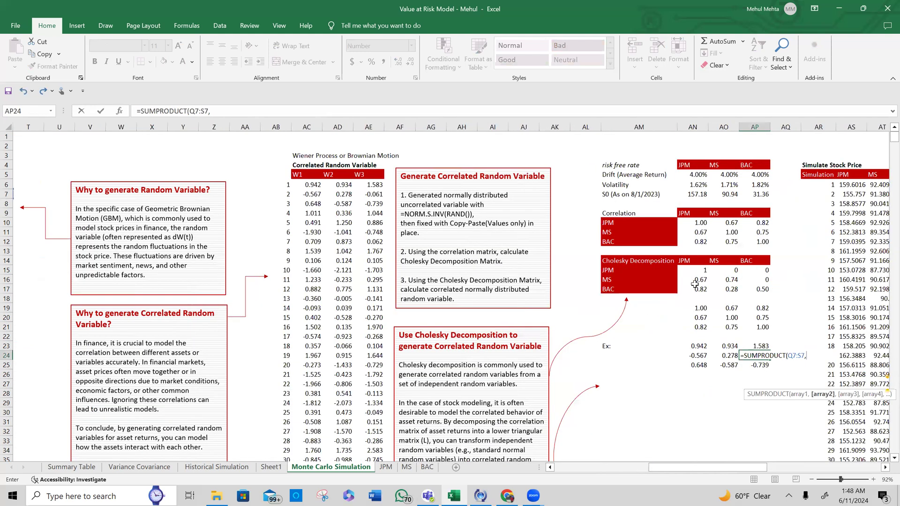
{"action": "left_click_drag", "start_coordinate": [698, 295], "coordinate": [759, 289]}
{"action": "key", "text": "Return"}
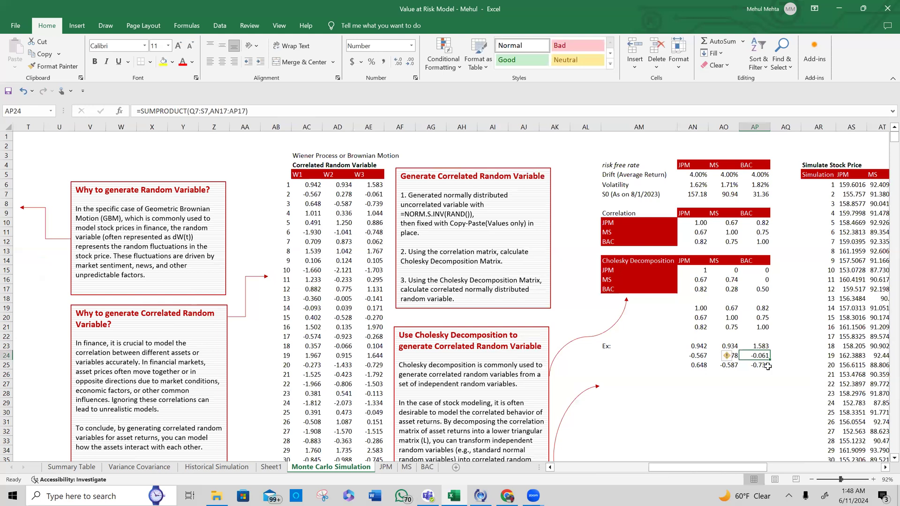
{"action": "left_click", "coordinate": [378, 195]}
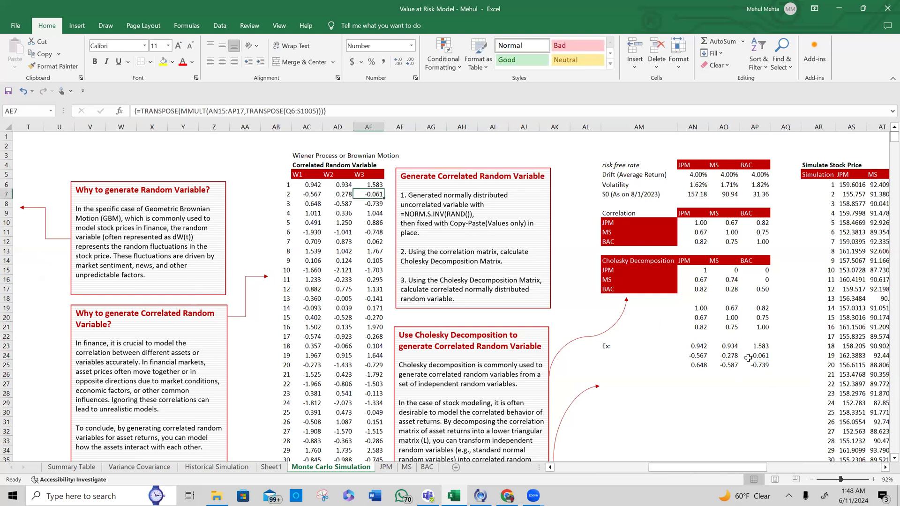
Review the third example row's formulas across AN25:AP25.
{"action": "left_click", "coordinate": [768, 365]}
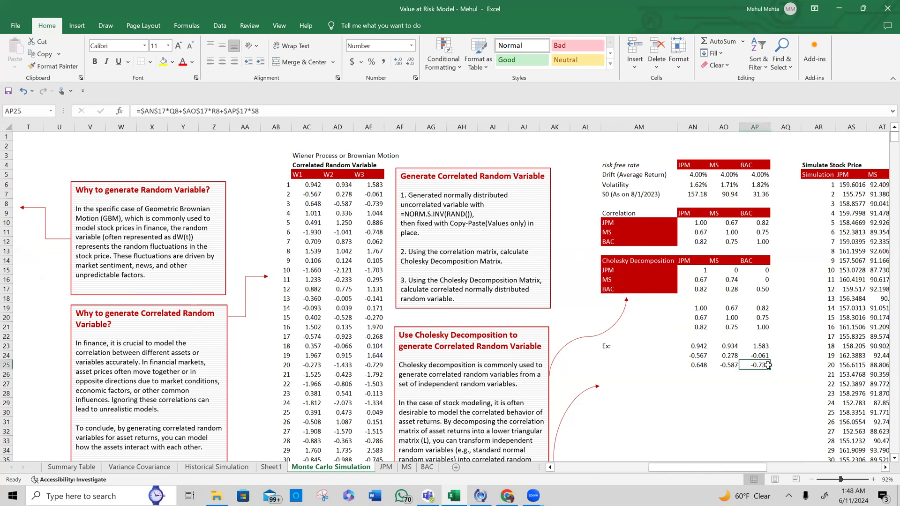
{"action": "key", "text": "Left"}
{"action": "key", "text": "Left"}
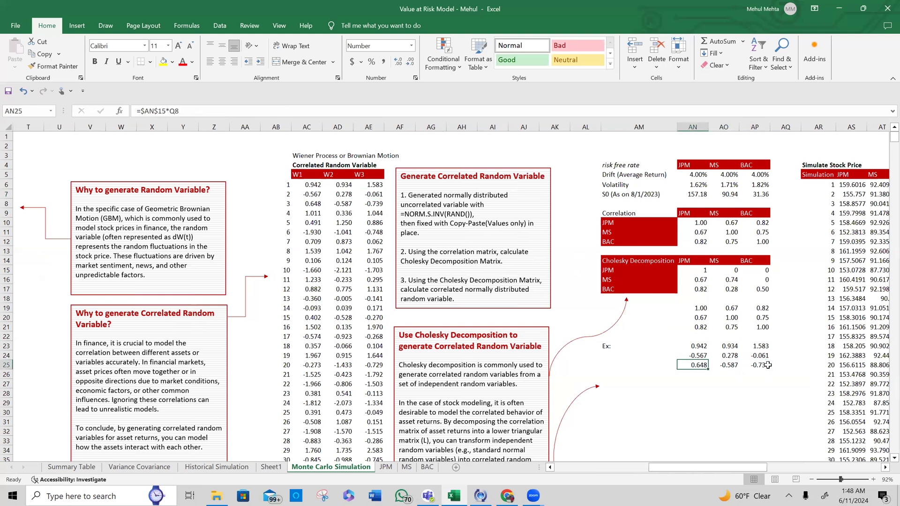
{"action": "key", "text": "Right"}
{"action": "key", "text": "Right"}
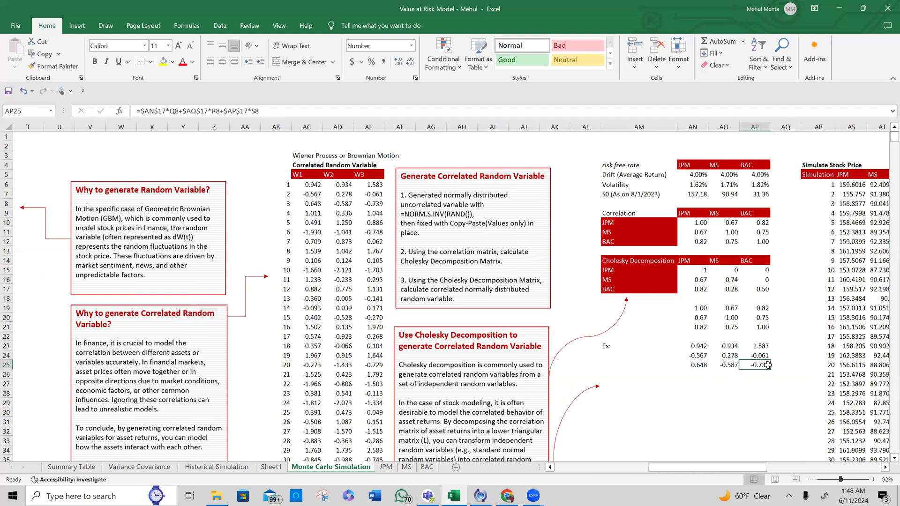
Examine the Geometric Brownian Motion formula picture beside the Simulate Stock Price table.
{"action": "scroll", "coordinate": [767, 365], "scroll_direction": "right", "scroll_amount": 3}
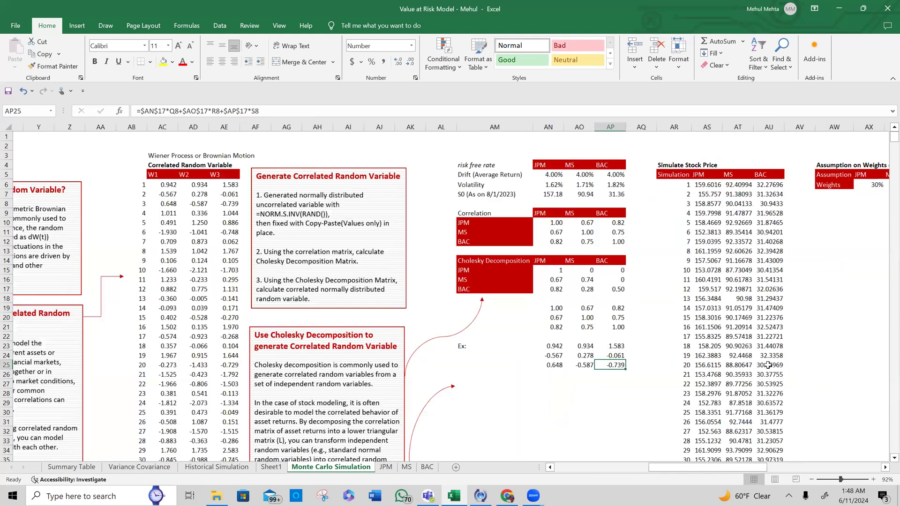
{"action": "scroll", "coordinate": [750, 369], "scroll_direction": "right", "scroll_amount": 1}
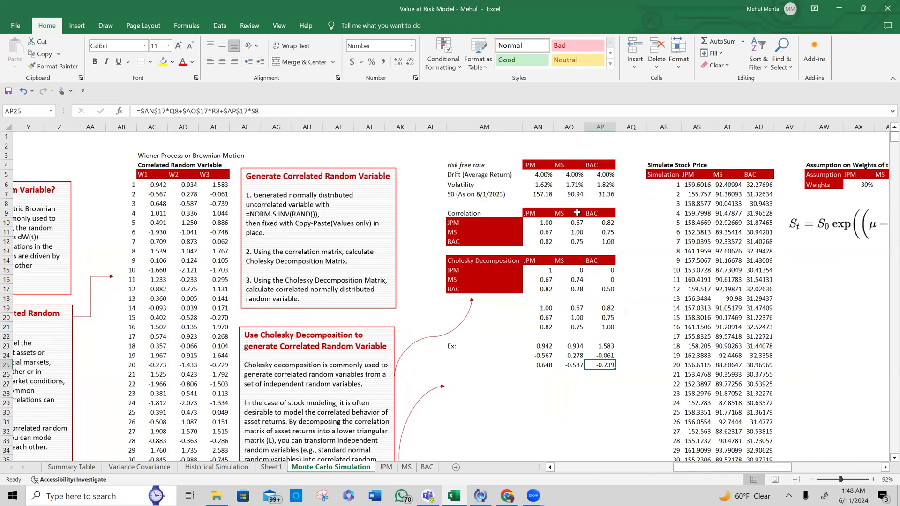
{"action": "scroll", "coordinate": [805, 190], "scroll_direction": "right", "scroll_amount": 2}
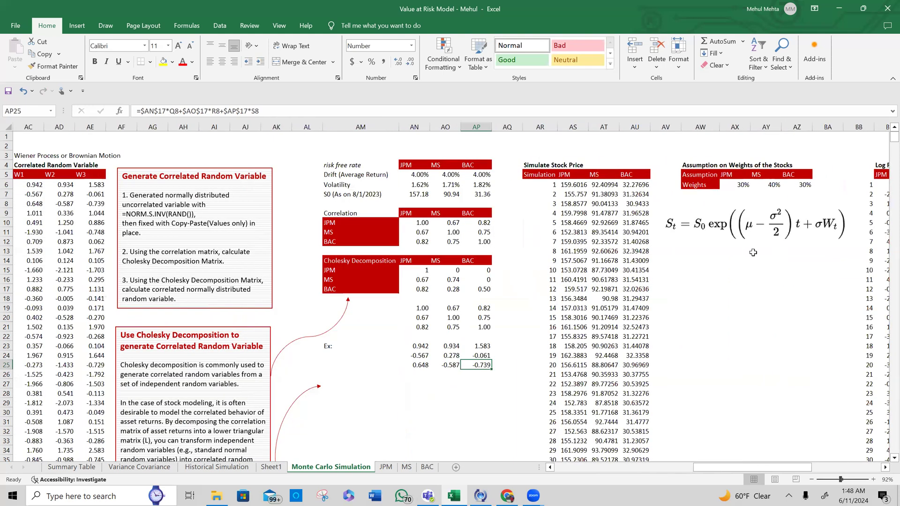
{"action": "left_click", "coordinate": [834, 227]}
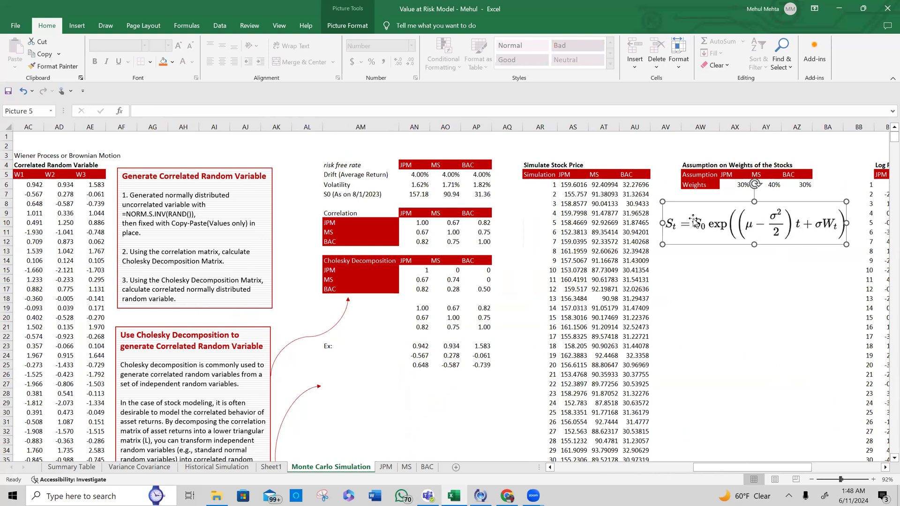
Trace the S0 (As on 8/1/2023) starting prices to the last row of the Historical Price table.
{"action": "left_click", "coordinate": [394, 194]}
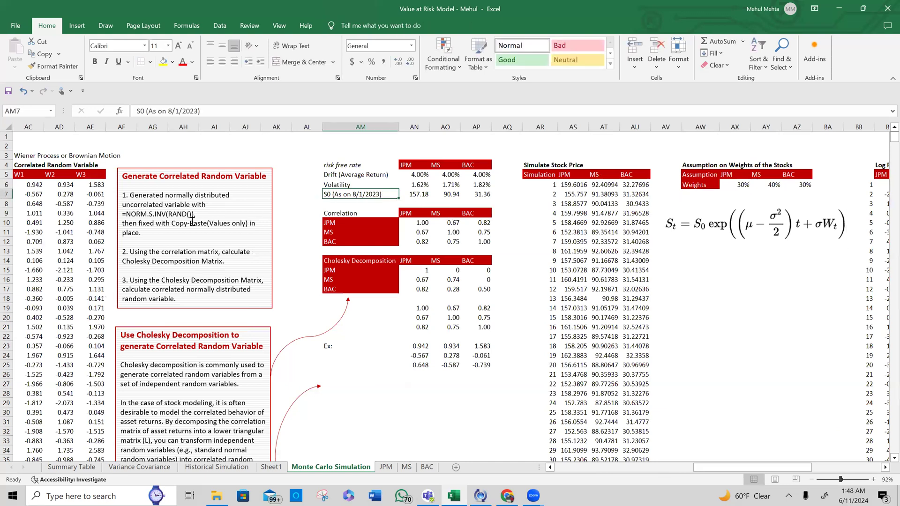
{"action": "scroll", "coordinate": [422, 184], "scroll_direction": "left", "scroll_amount": 3}
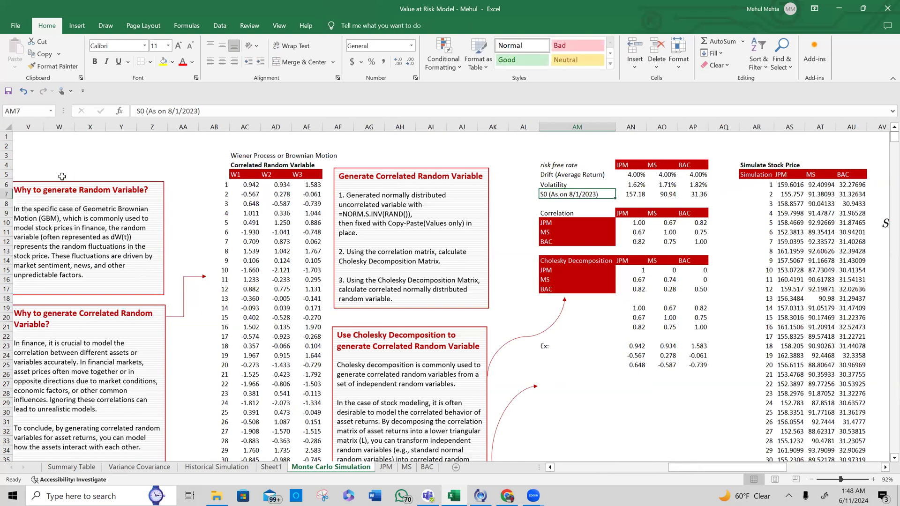
{"action": "scroll", "coordinate": [42, 184], "scroll_direction": "left", "scroll_amount": 10}
{"action": "left_click", "coordinate": [43, 184]}
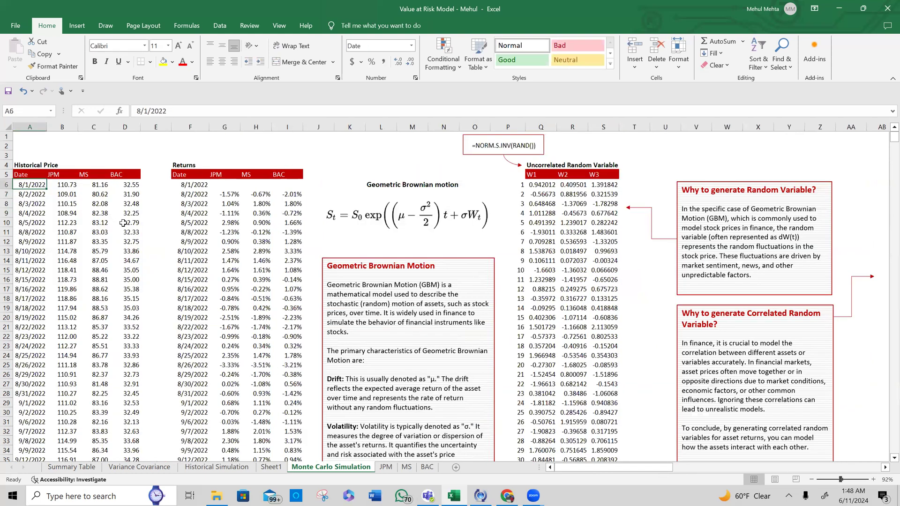
{"action": "key", "text": "ctrl+Down"}
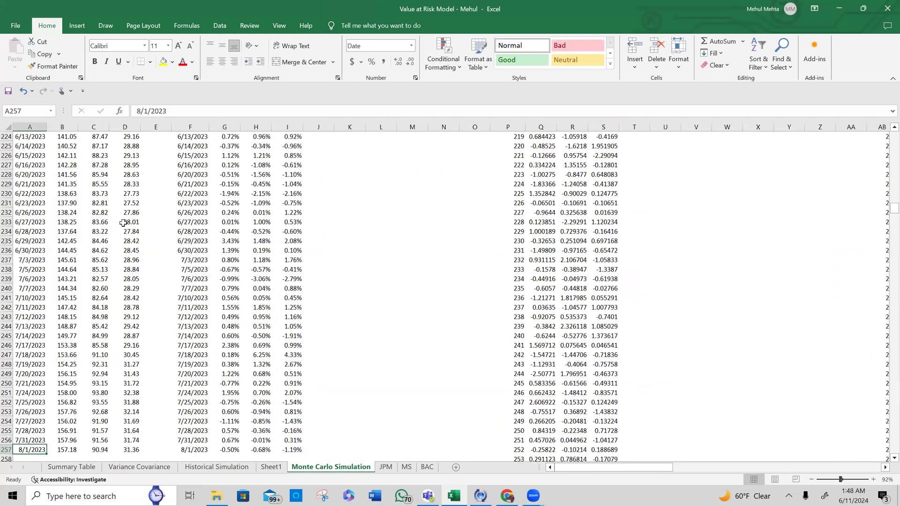
Enter the trial date 8/3/2023 in A258 below the last historical price row and mark its empty price cells.
{"action": "scroll", "coordinate": [123, 224], "scroll_direction": "down", "scroll_amount": 1}
{"action": "key", "text": "Down"}
{"action": "type", "text": "8/3/2023"}
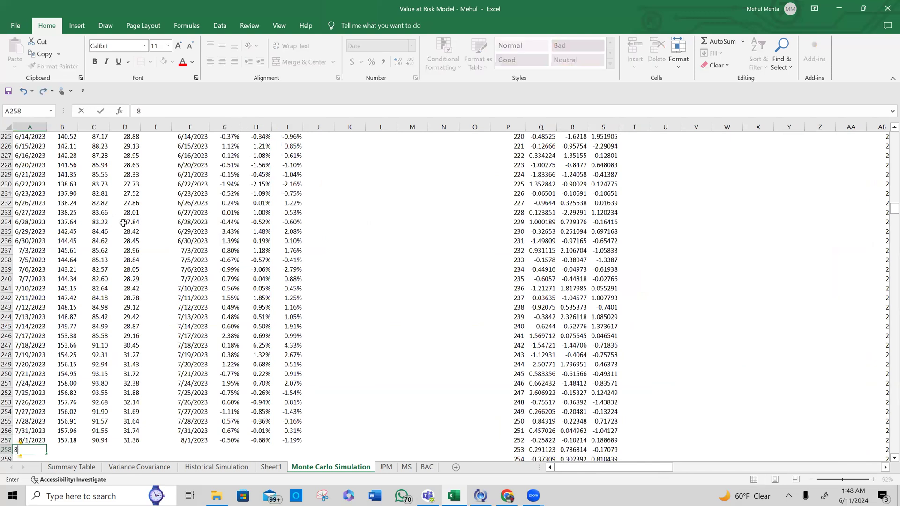
{"action": "key", "text": "Return"}
{"action": "scroll", "coordinate": [123, 223], "scroll_direction": "down", "scroll_amount": 1}
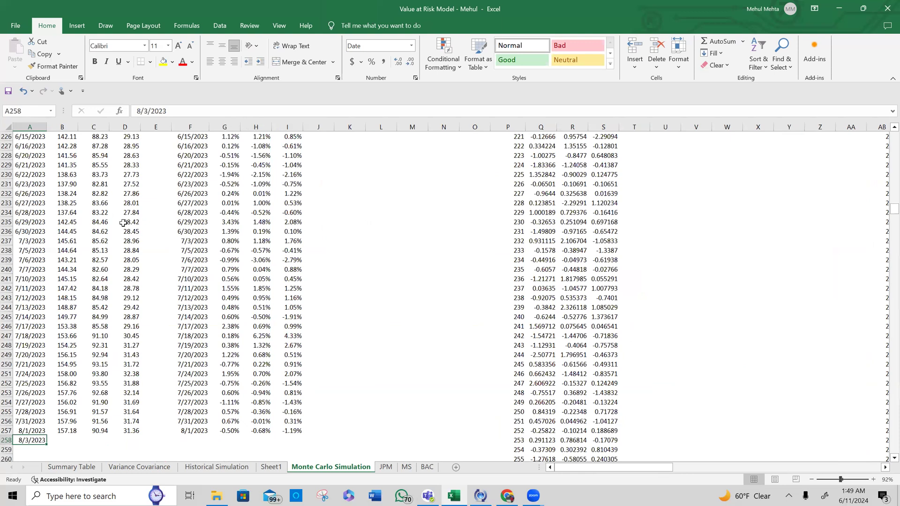
{"action": "key", "text": "shift+Right"}
{"action": "key", "text": "shift+Right"}
{"action": "key", "text": "shift+Right"}
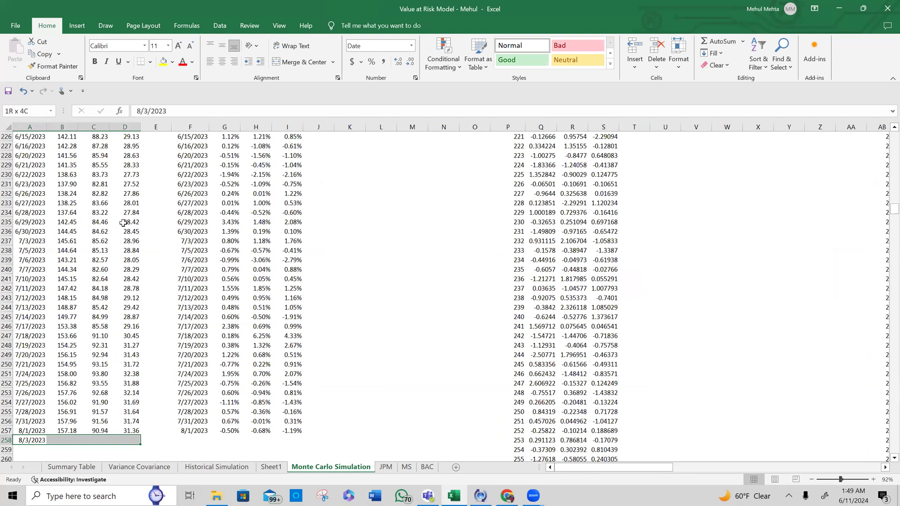
{"action": "key", "text": "shift+Left"}
{"action": "key", "text": "shift+Left"}
{"action": "key", "text": "shift+Left"}
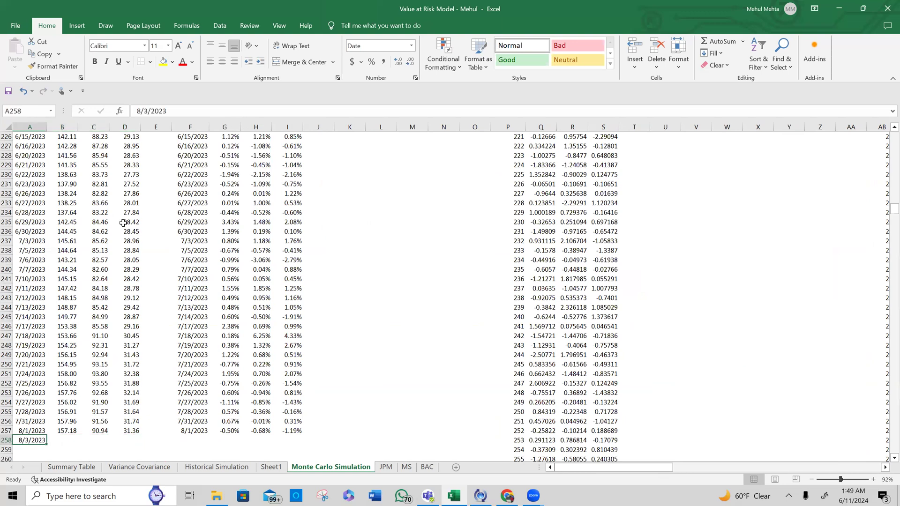
Review the 8/1/2023 prices in B257:D257 and clear the trial date from A258.
{"action": "key", "text": "Up"}
{"action": "key", "text": "Right"}
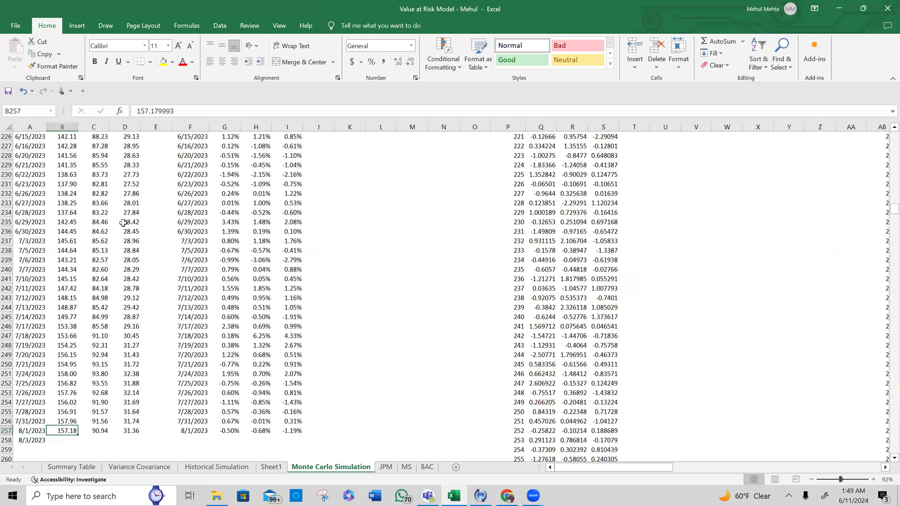
{"action": "key", "text": "shift+Right"}
{"action": "key", "text": "shift+Right"}
{"action": "key", "text": "Left"}
{"action": "key", "text": "Down"}
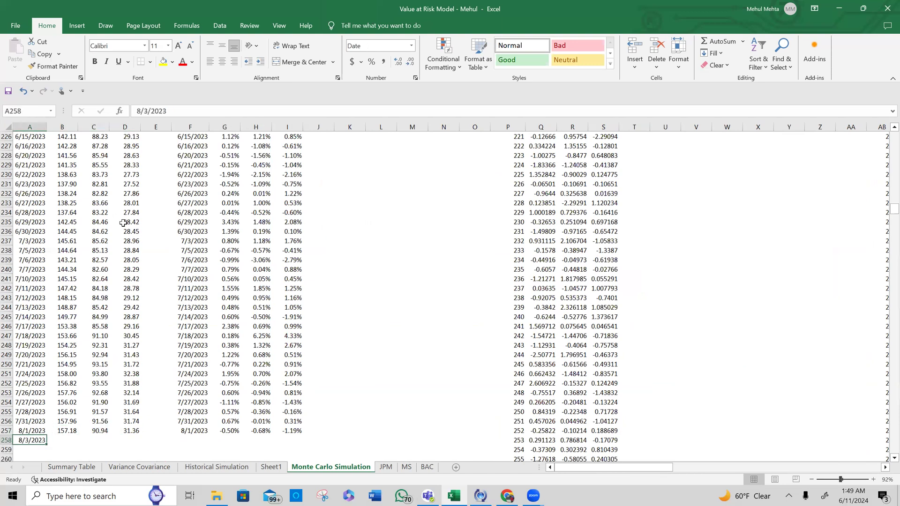
{"action": "key", "text": "Delete"}
Compare the last historical prices in B257:D257 with the S0 (As on 8/1/2023) cells AN7:AP7.
{"action": "left_click_drag", "start_coordinate": [67, 430], "coordinate": [124, 431]}
{"action": "key", "text": "ctrl+c"}
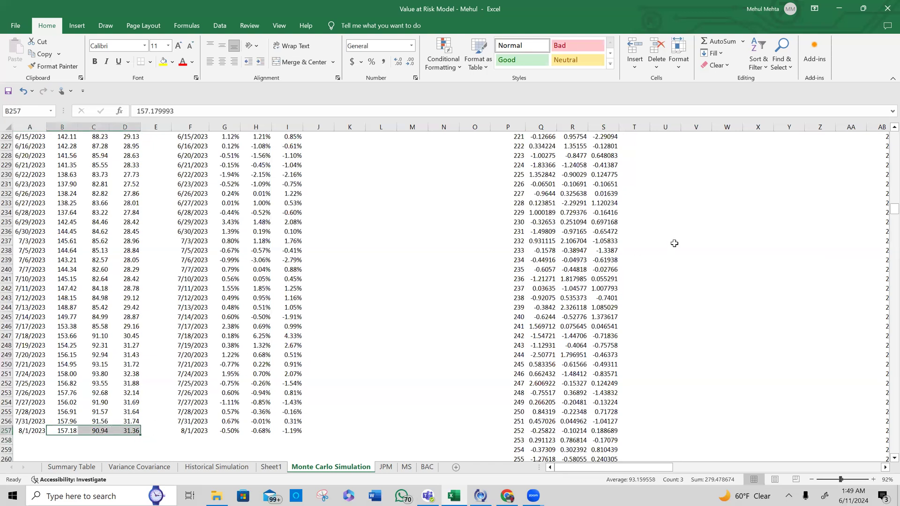
{"action": "scroll", "coordinate": [674, 244], "scroll_direction": "up", "scroll_amount": 10}
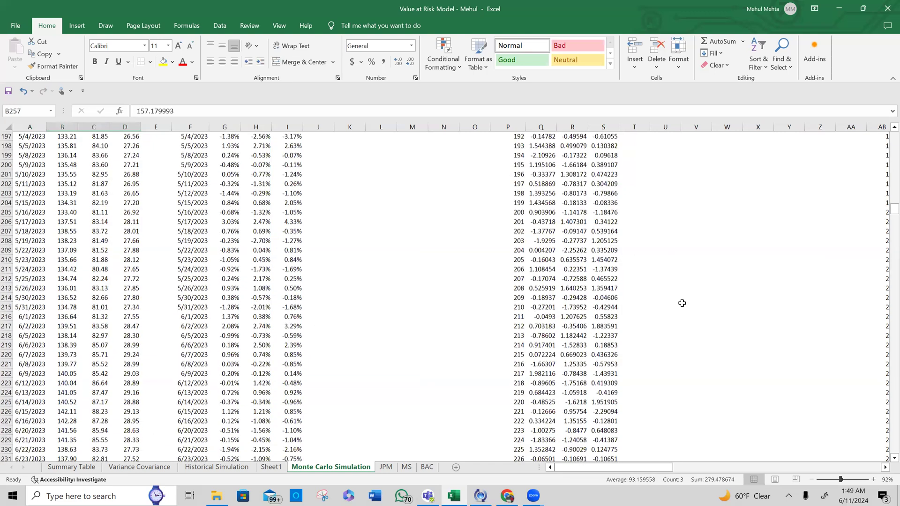
{"action": "scroll", "coordinate": [682, 303], "scroll_direction": "up", "scroll_amount": 20}
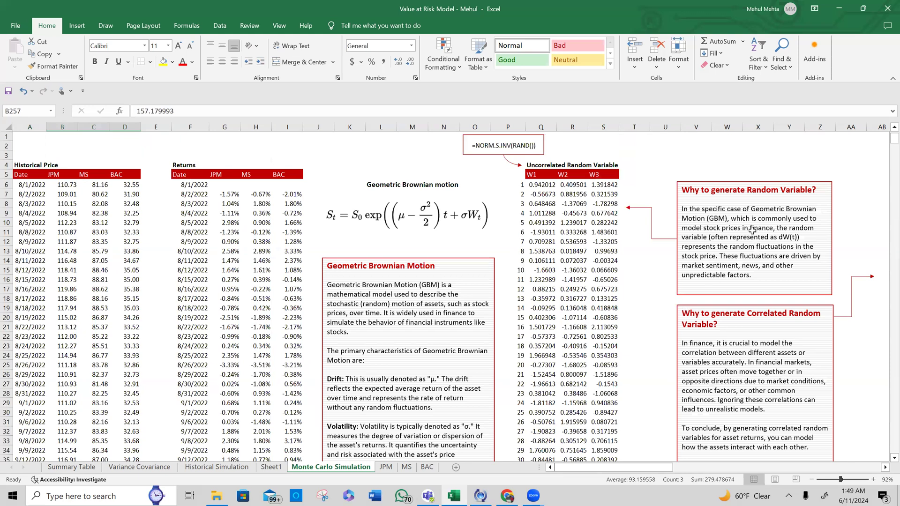
{"action": "scroll", "coordinate": [135, 290], "scroll_direction": "right", "scroll_amount": 10}
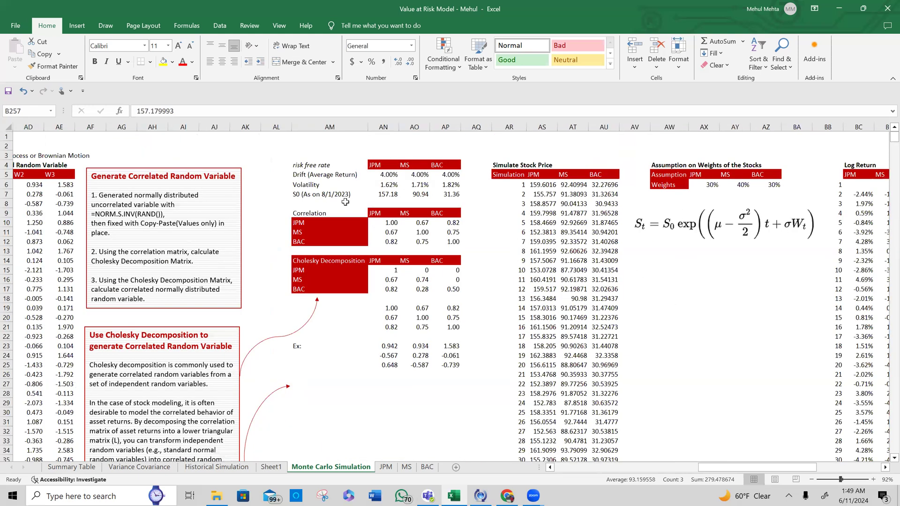
{"action": "left_click", "coordinate": [384, 192]}
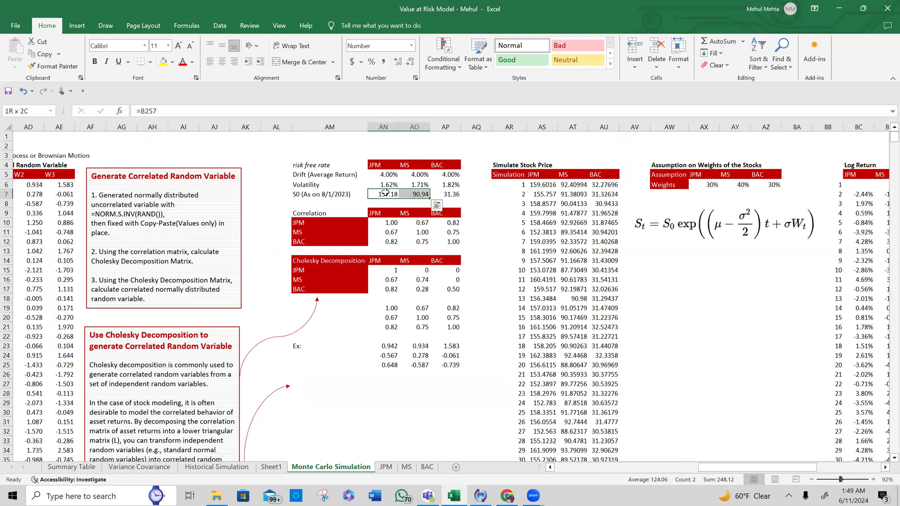
{"action": "key", "text": "ctrl+v"}
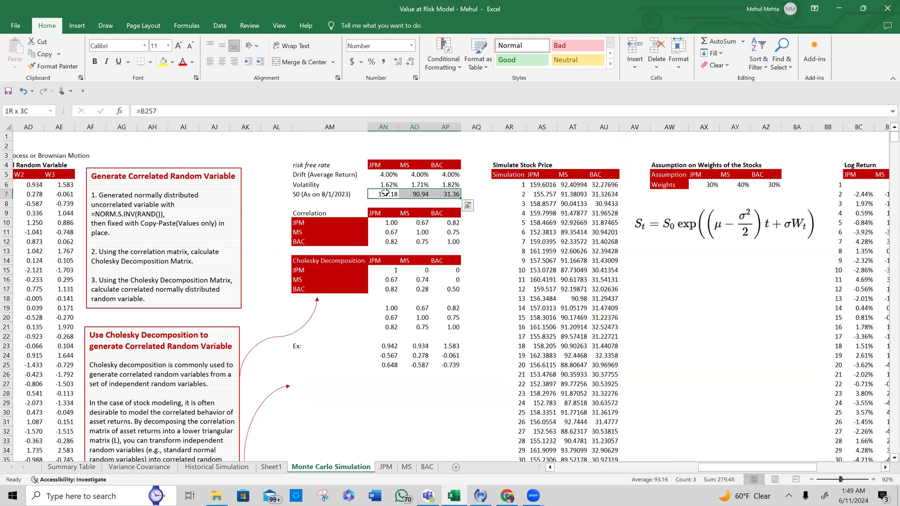
{"action": "left_click", "coordinate": [385, 192]}
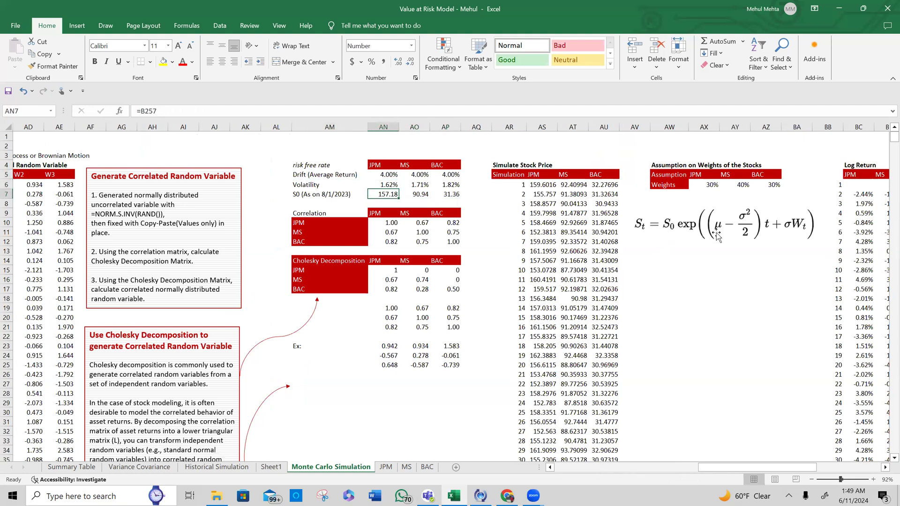
Check the Drift (Average Return) entries for JPM, MS and BAC in AN5:AP5.
{"action": "left_click", "coordinate": [383, 185]}
{"action": "key", "text": "Up"}
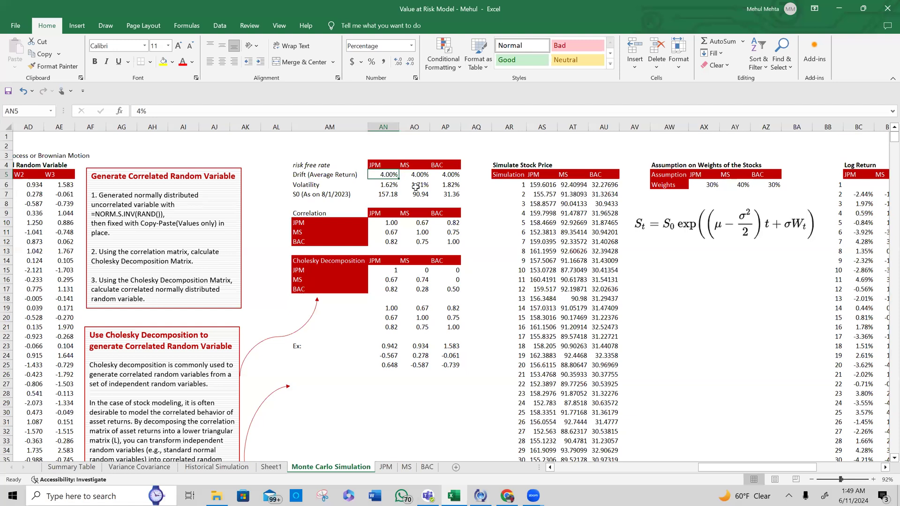
{"action": "key", "text": "F2"}
{"action": "key", "text": "Tab"}
{"action": "key", "text": "Tab"}
{"action": "key", "text": "F2"}
{"action": "key", "text": "Escape"}
{"action": "key", "text": "Left"}
{"action": "key", "text": "Left"}
{"action": "key", "text": "shift+Right"}
{"action": "key", "text": "shift+Right"}
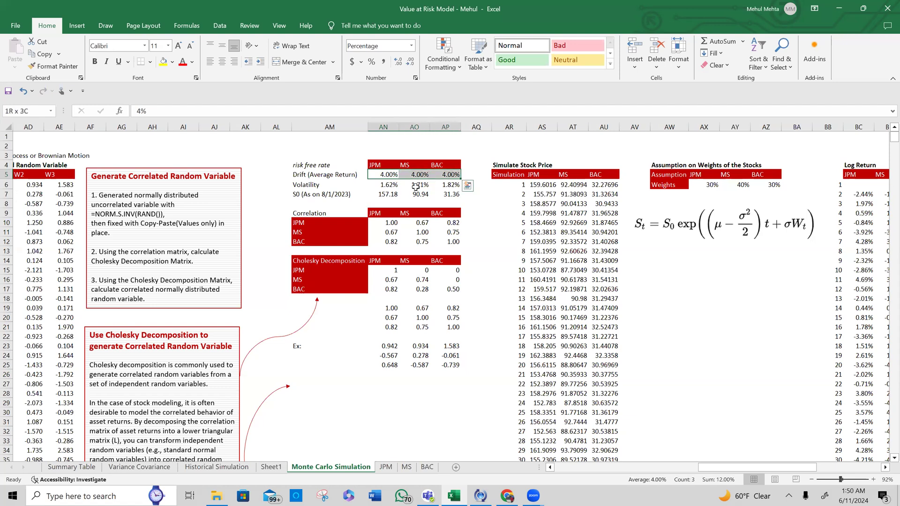
{"action": "key", "text": "shift+Left"}
{"action": "key", "text": "shift+Left"}
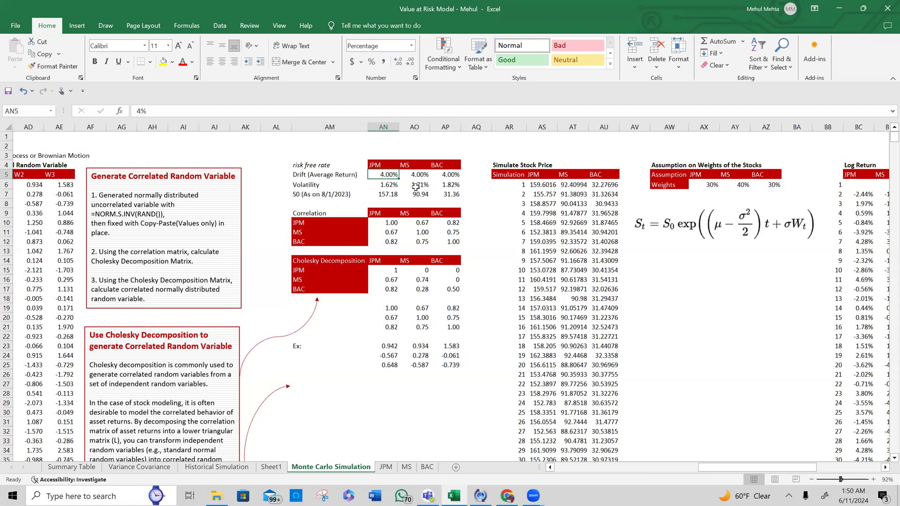
{"action": "key", "text": "F2"}
{"action": "key", "text": "Tab"}
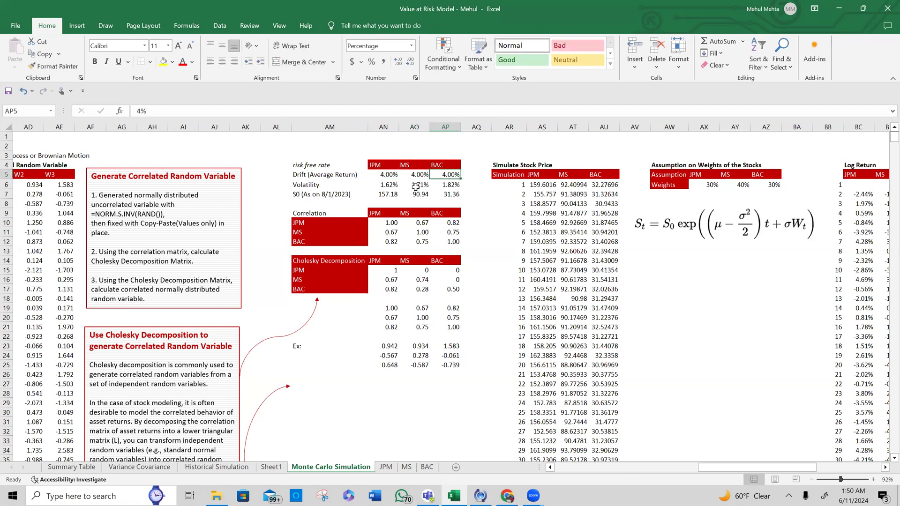
{"action": "key", "text": "F2"}
{"action": "key", "text": "Tab"}
Trace the Volatility formulas in AN6:AP6 back to the JPM, MS and BAC columns of the Returns table.
{"action": "key", "text": "Left"}
{"action": "key", "text": "Left"}
{"action": "key", "text": "Down"}
{"action": "key", "text": "F2"}
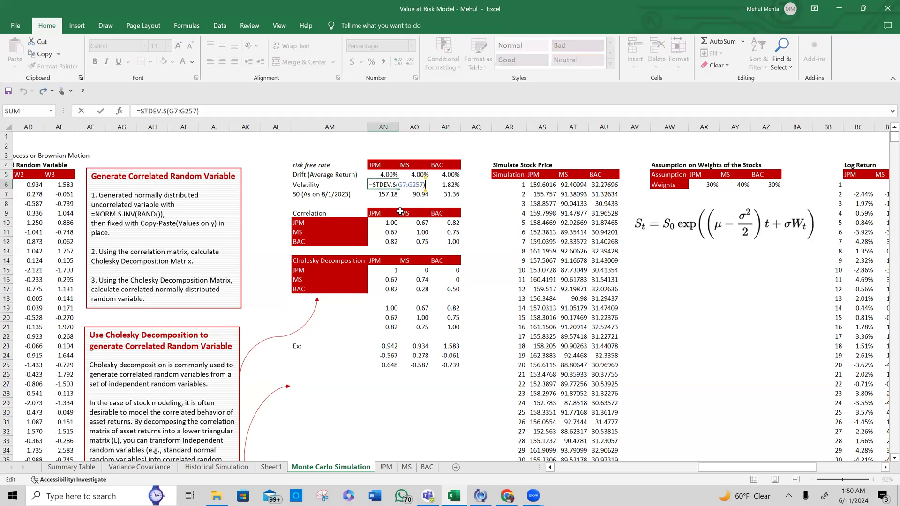
{"action": "scroll", "coordinate": [240, 333], "scroll_direction": "left", "scroll_amount": 3}
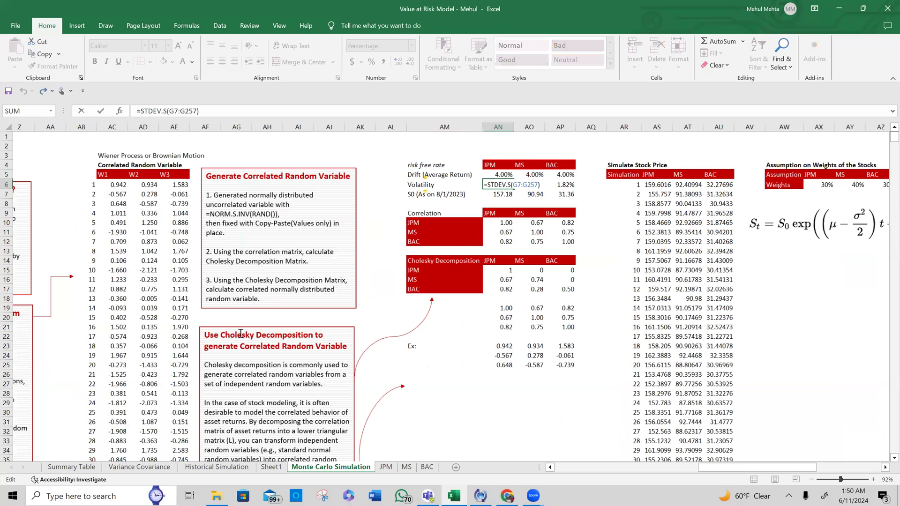
{"action": "scroll", "coordinate": [247, 309], "scroll_direction": "left", "scroll_amount": 2}
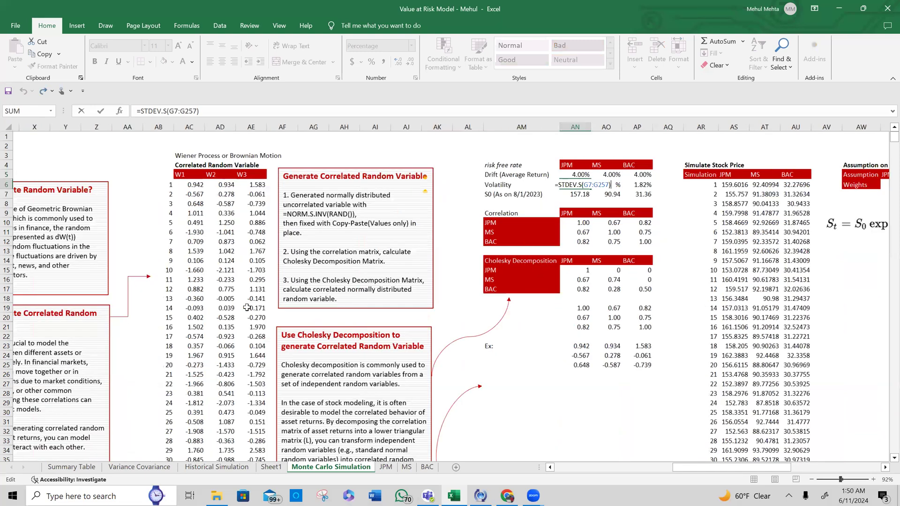
{"action": "scroll", "coordinate": [72, 217], "scroll_direction": "left", "scroll_amount": 15}
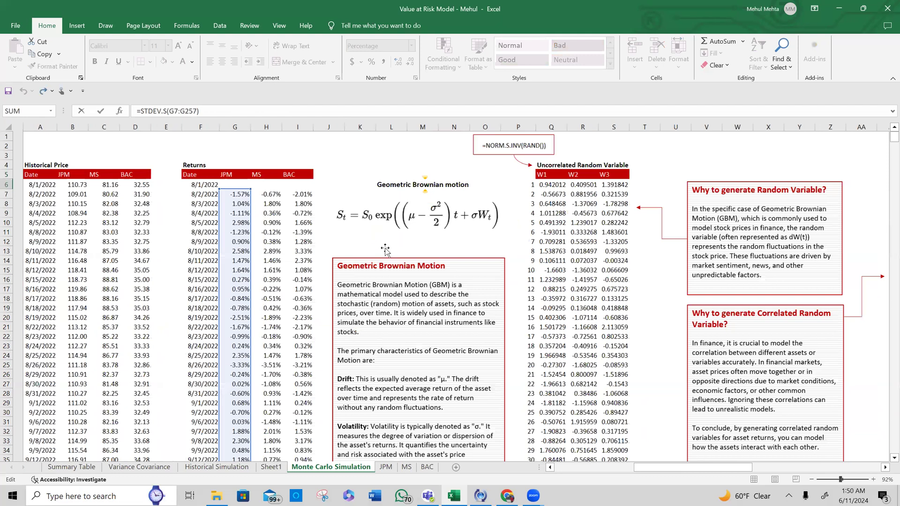
{"action": "key", "text": "Return"}
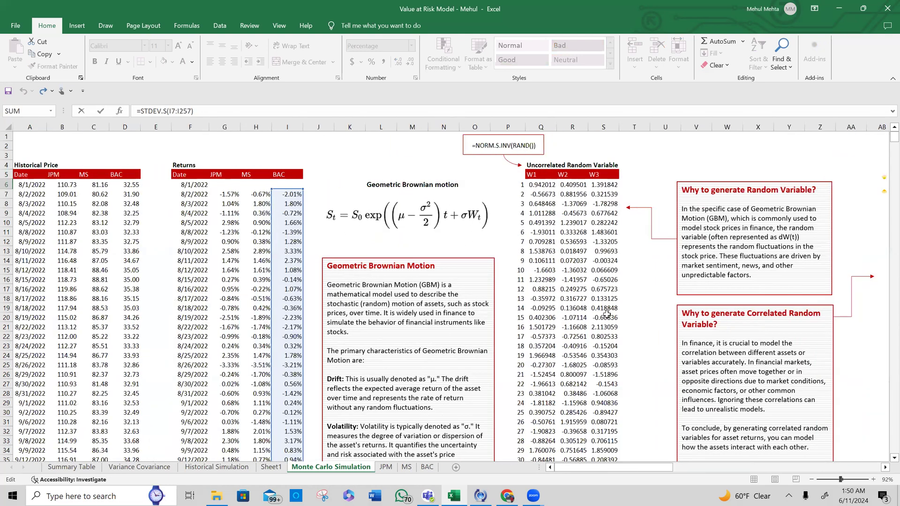
{"action": "key", "text": "Return"}
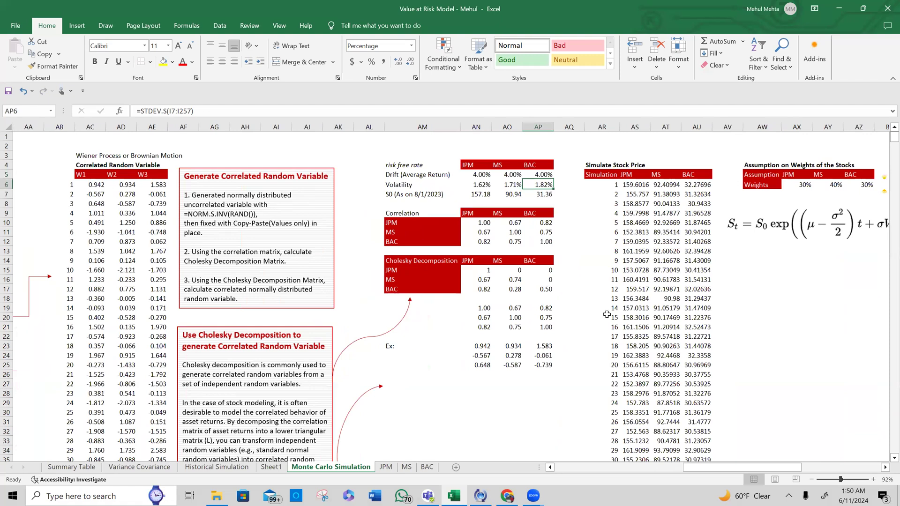
{"action": "key", "text": "Left"}
{"action": "key", "text": "Left"}
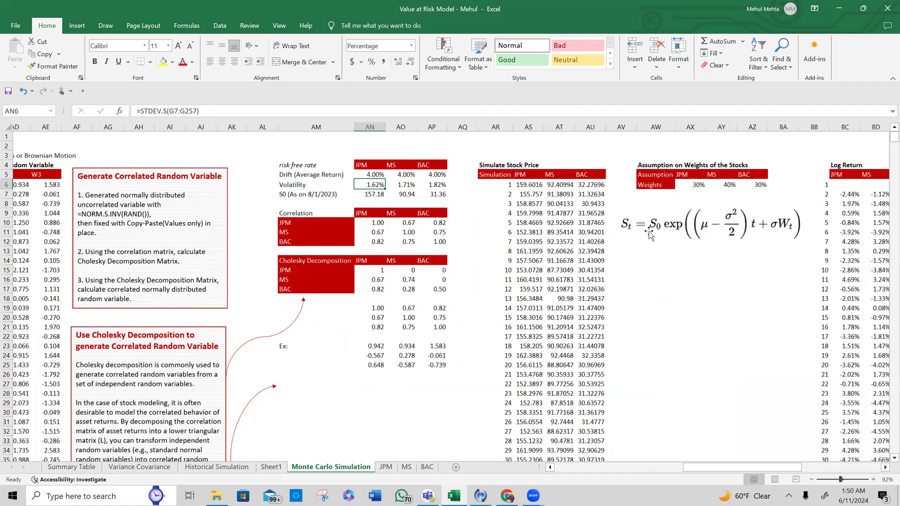
Check the first three simulation numbers in AR6:AR8 of the Simulate Stock Price table.
{"action": "scroll", "coordinate": [649, 234], "scroll_direction": "right", "scroll_amount": 1}
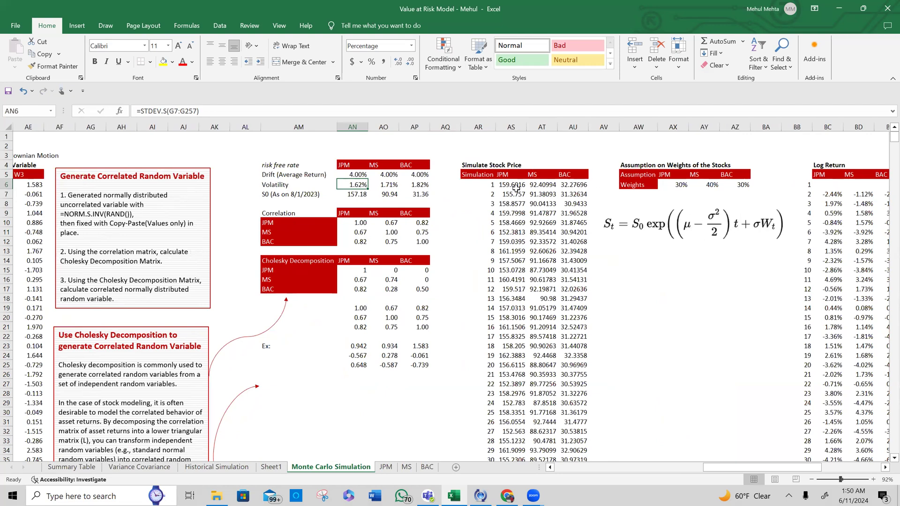
{"action": "left_click", "coordinate": [490, 186]}
{"action": "double_click", "coordinate": [490, 187]}
{"action": "key", "text": "Escape"}
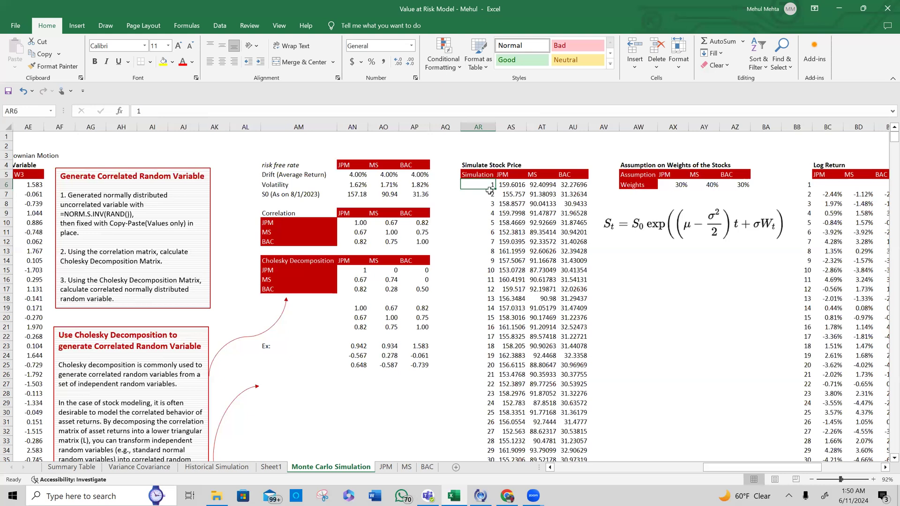
{"action": "double_click", "coordinate": [490, 190]}
{"action": "key", "text": "ctrl+Up"}
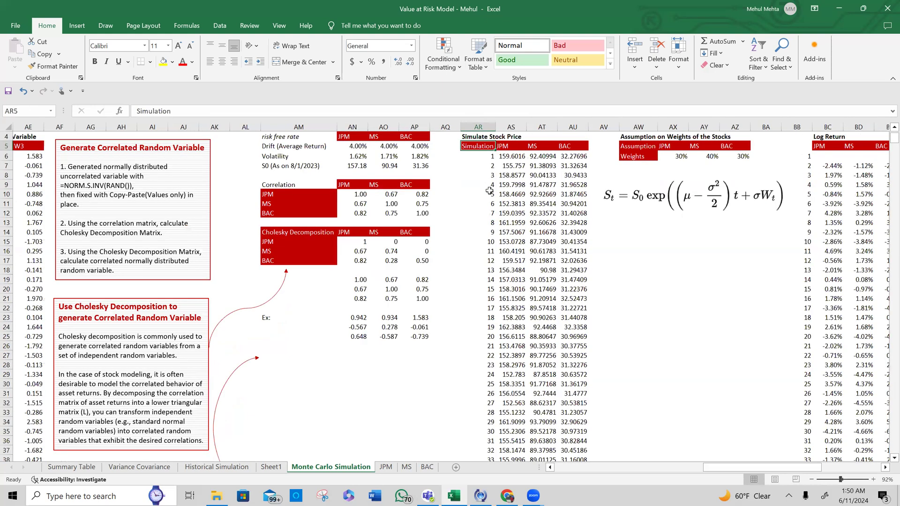
{"action": "key", "text": "Down"}
{"action": "key", "text": "Down"}
{"action": "key", "text": "Down"}
{"action": "type", "text": "3"}
{"action": "key", "text": "Escape"}
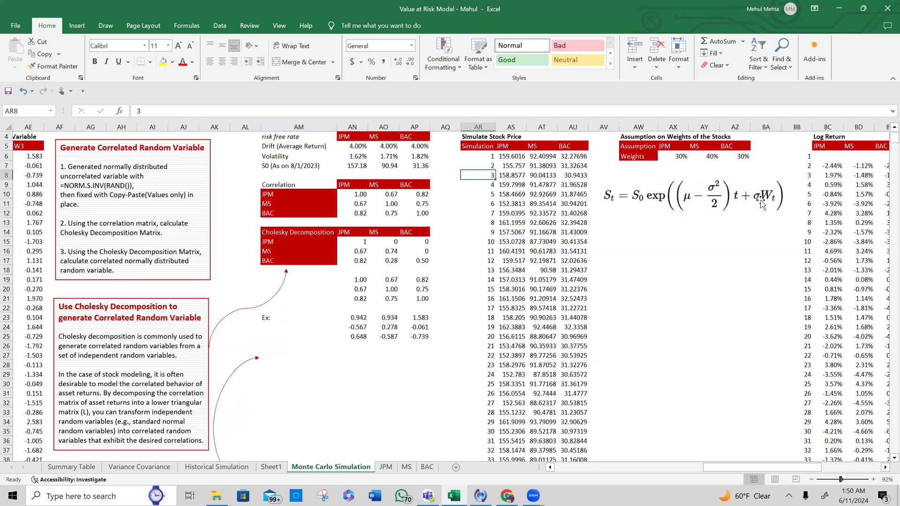
Trace the drift and volatility-squared references in the first simulated JPM stock price formula in AS6.
{"action": "left_click", "coordinate": [514, 159]}
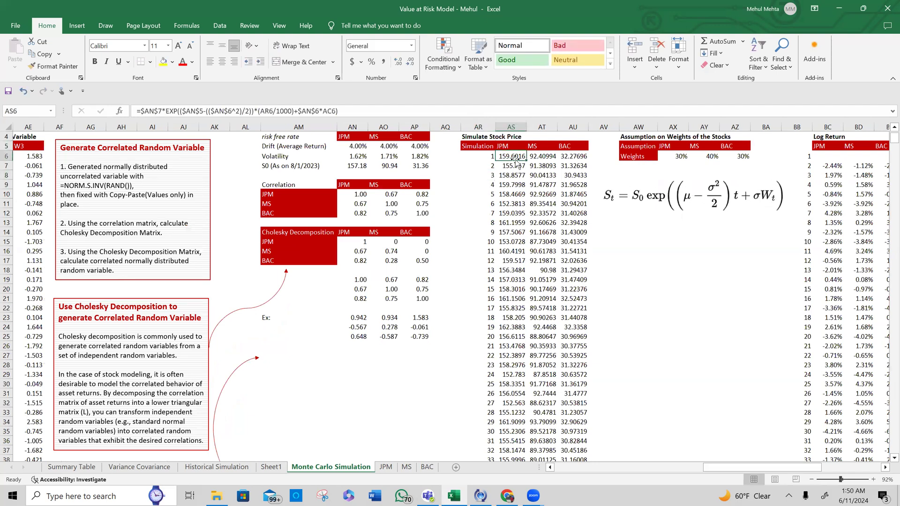
{"action": "key", "text": "F2"}
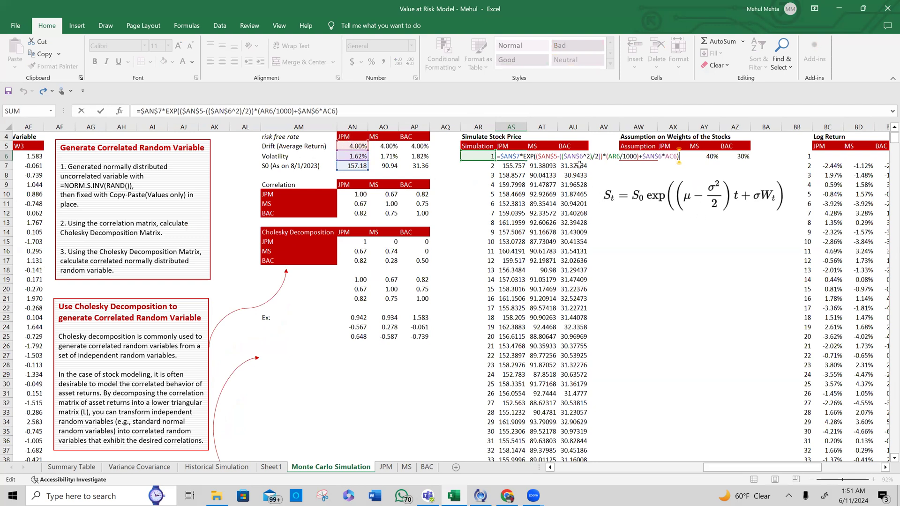
{"action": "double_click", "coordinate": [548, 158]}
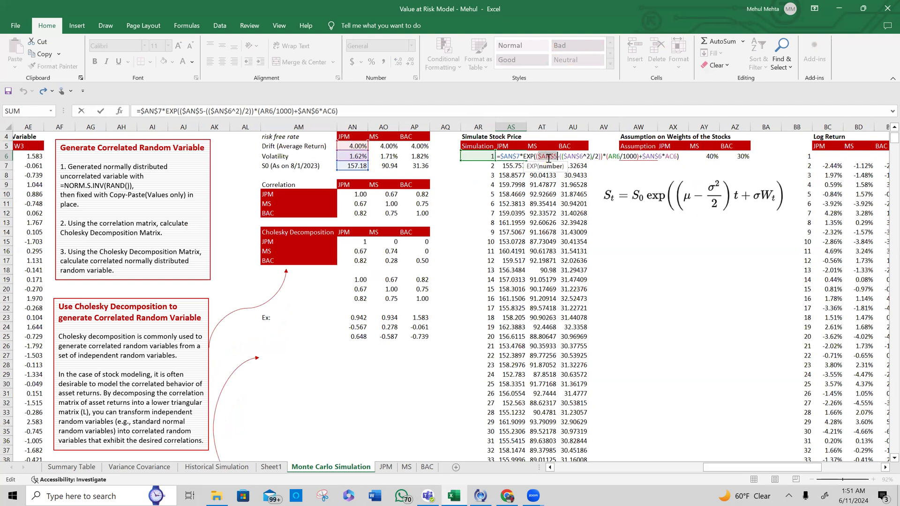
{"action": "double_click", "coordinate": [572, 157]}
{"action": "mouse_move", "coordinate": [575, 155]}
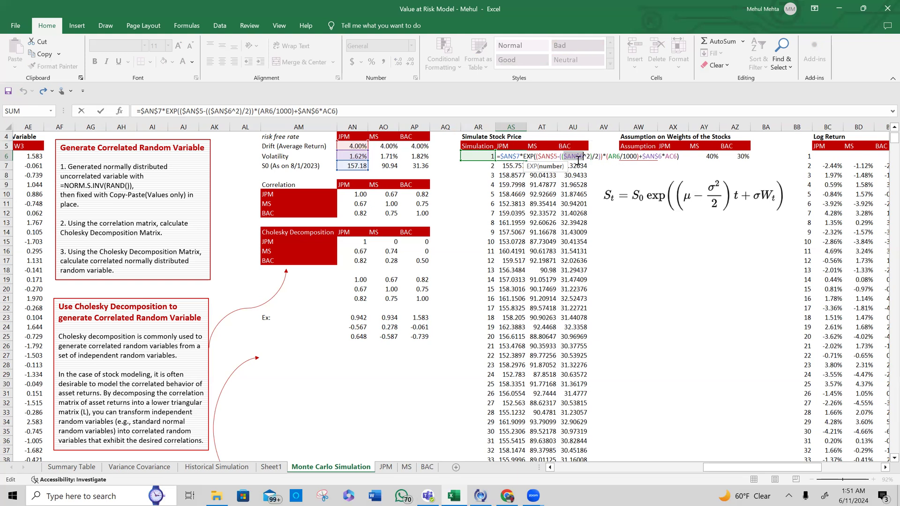
Trace the time, volatility and correlated random variable W1 references in the JPM price formula in AS6.
{"action": "double_click", "coordinate": [614, 156]}
{"action": "double_click", "coordinate": [655, 156]}
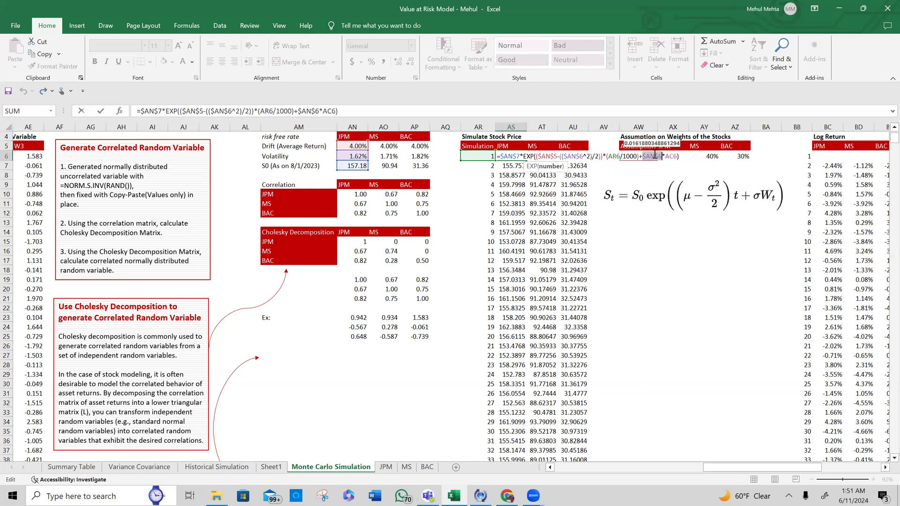
{"action": "double_click", "coordinate": [671, 156]}
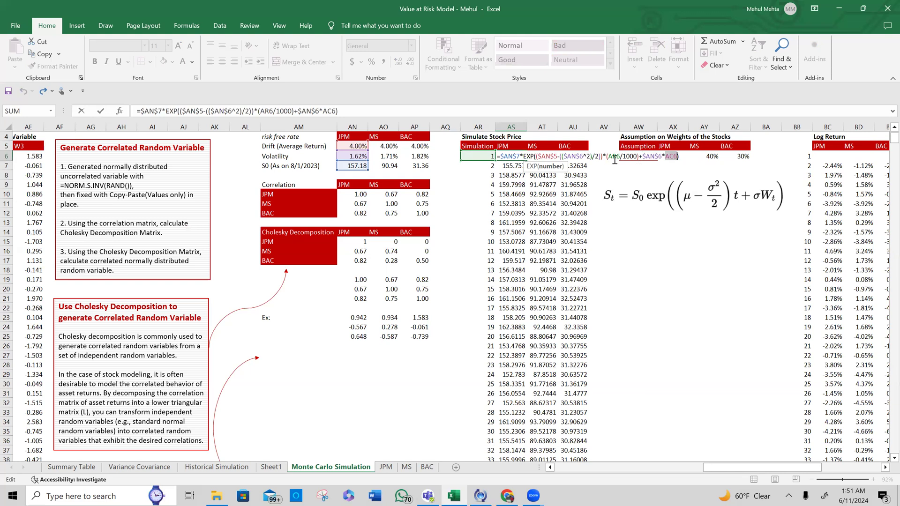
{"action": "scroll", "coordinate": [429, 202], "scroll_direction": "left", "scroll_amount": 1}
{"action": "scroll", "coordinate": [428, 202], "scroll_direction": "left", "scroll_amount": 3}
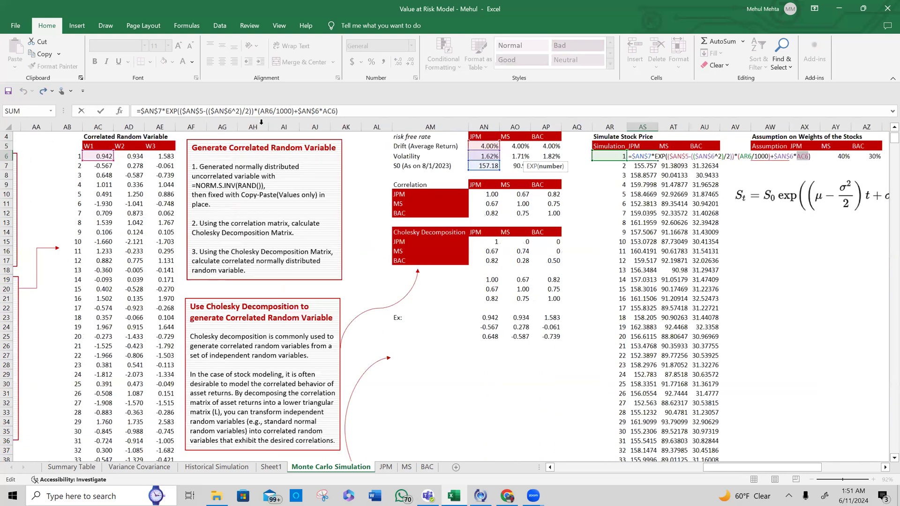
{"action": "scroll", "coordinate": [249, 159], "scroll_direction": "left", "scroll_amount": 4}
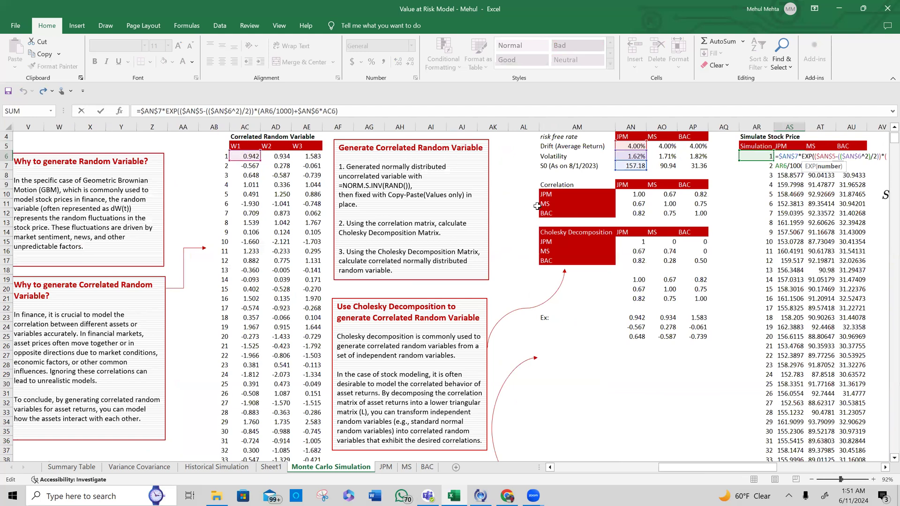
{"action": "key", "text": "ctrl+Return"}
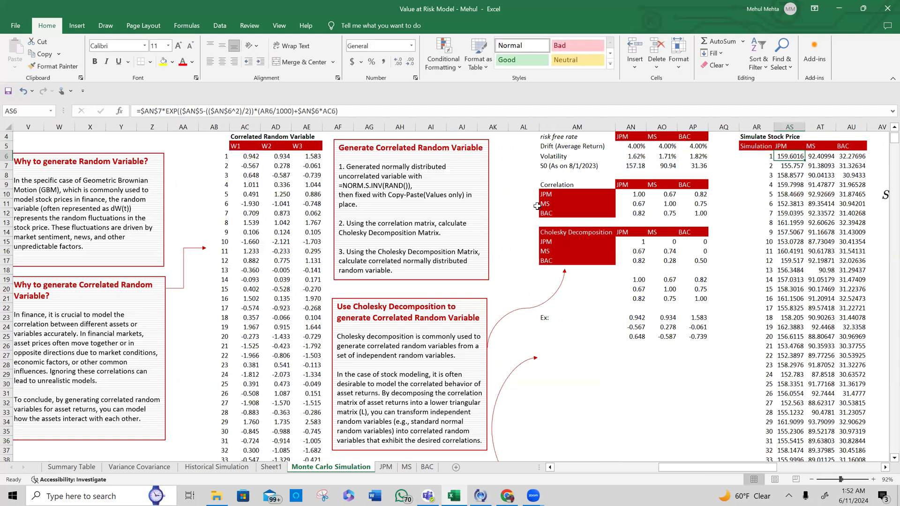
Compare the first simulated MS price formula in AT6 with the Geometric Brownian Motion equation and its W2 input.
{"action": "key", "text": "Right"}
{"action": "key", "text": "F2"}
{"action": "scroll", "coordinate": [537, 206], "scroll_direction": "right", "scroll_amount": 2}
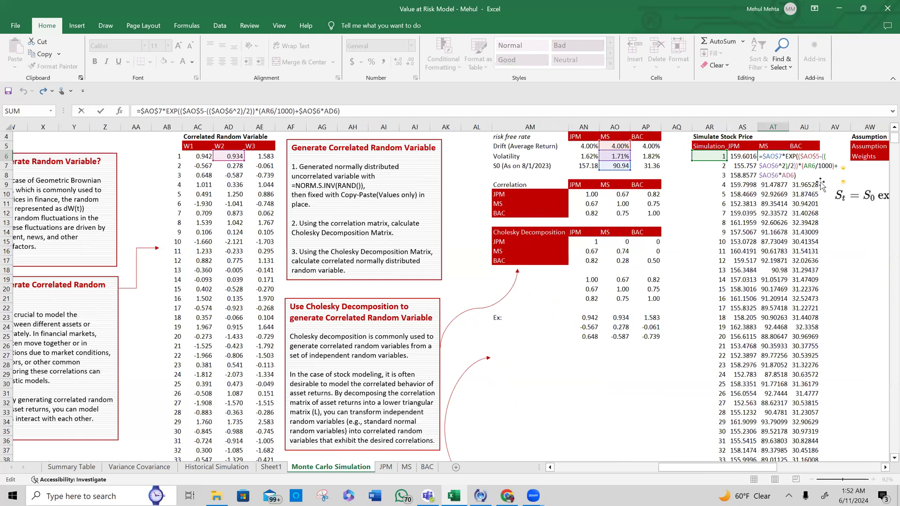
{"action": "scroll", "coordinate": [691, 233], "scroll_direction": "right", "scroll_amount": 6}
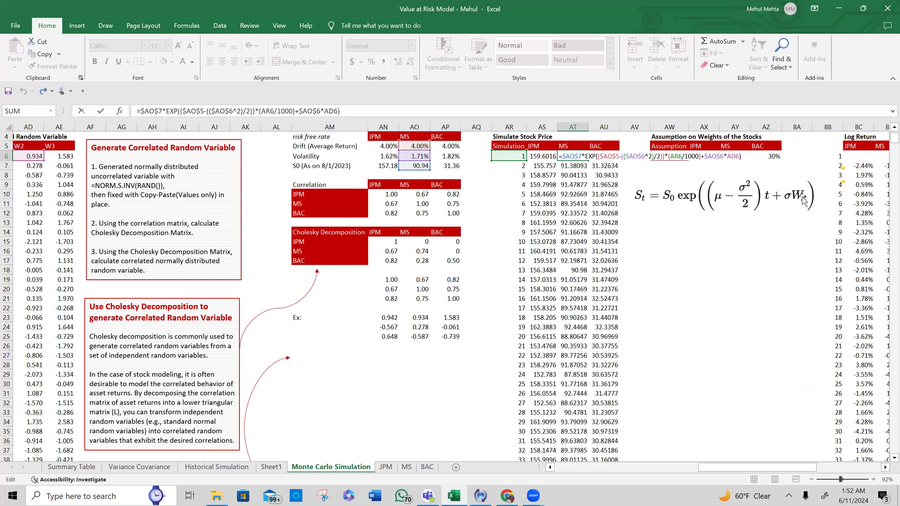
{"action": "scroll", "coordinate": [129, 185], "scroll_direction": "left", "scroll_amount": 1}
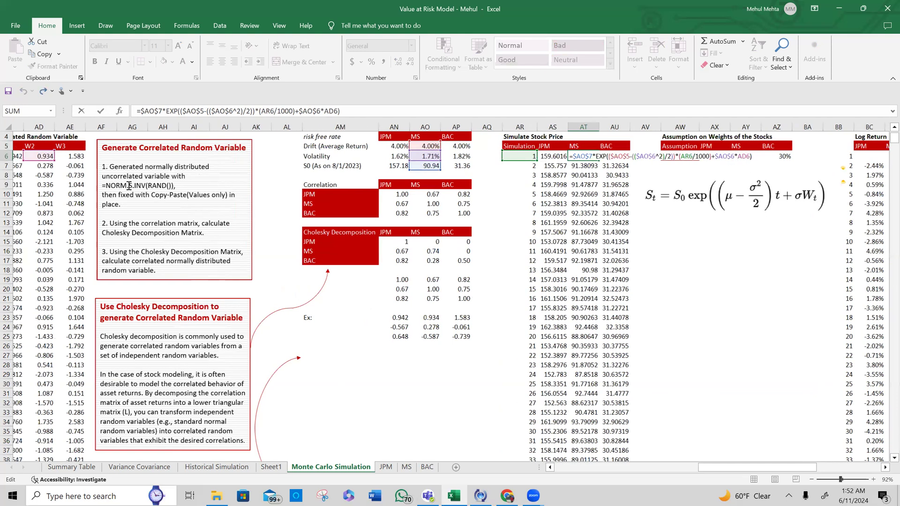
{"action": "scroll", "coordinate": [81, 145], "scroll_direction": "left", "scroll_amount": 2}
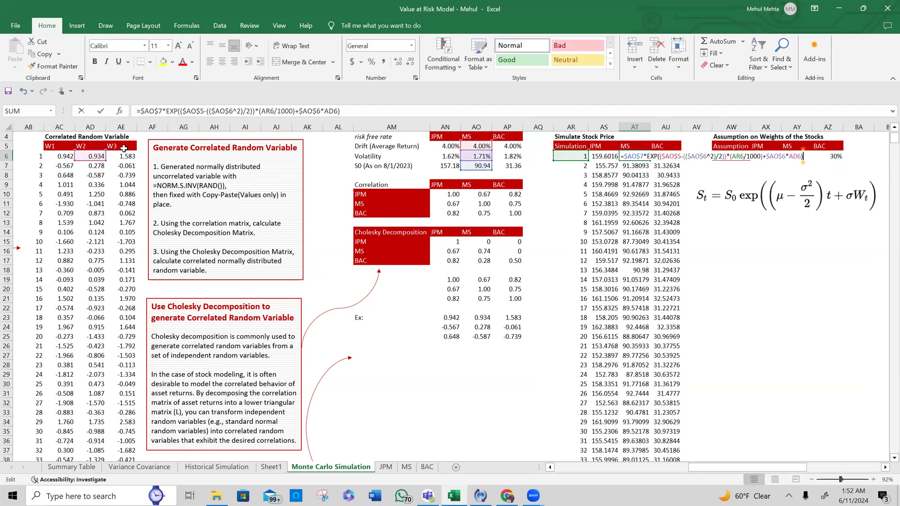
{"action": "key", "text": "ctrl+Return"}
Check which drift, volatility, S0 and W3 cells the first simulated BAC price formula in AU6 uses.
{"action": "key", "text": "Right"}
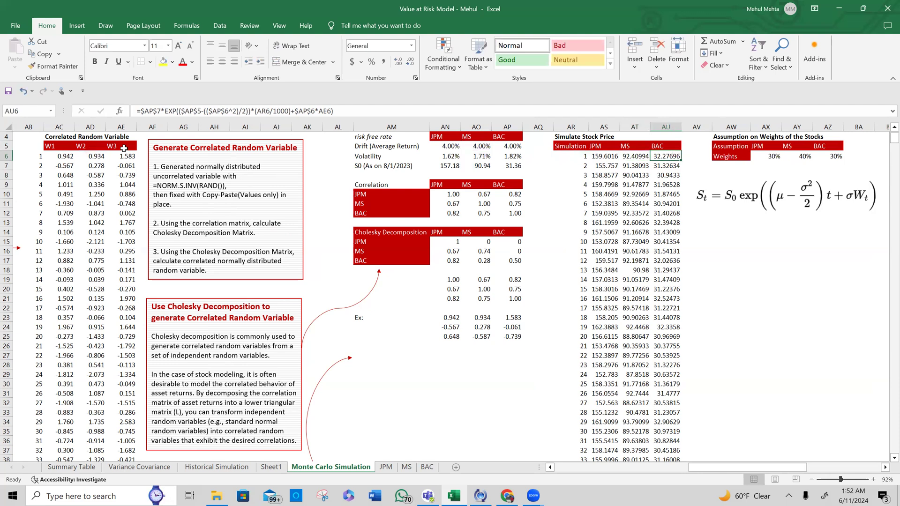
{"action": "key", "text": "F2"}
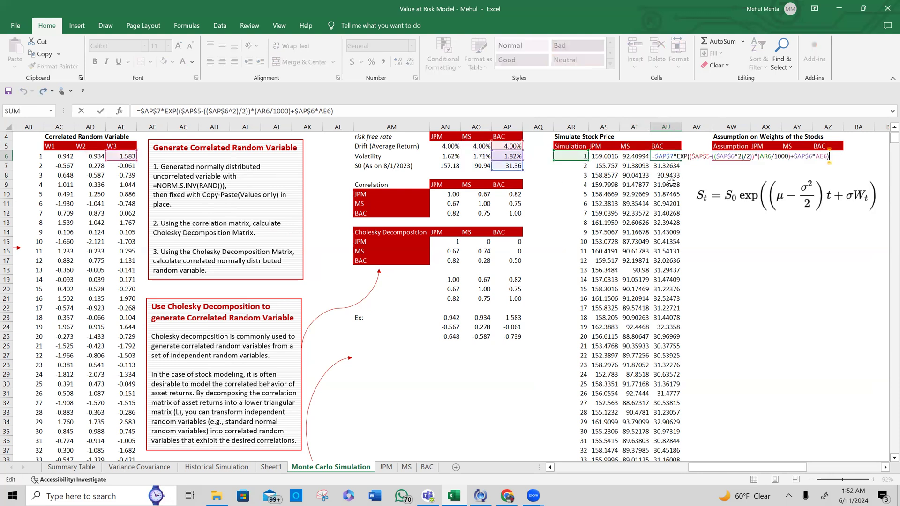
{"action": "key", "text": "ctrl+Return"}
Check the time references AR7 and AR8 in the second and third simulated JPM price formulas in AS7:AS8.
{"action": "left_click", "coordinate": [604, 167]}
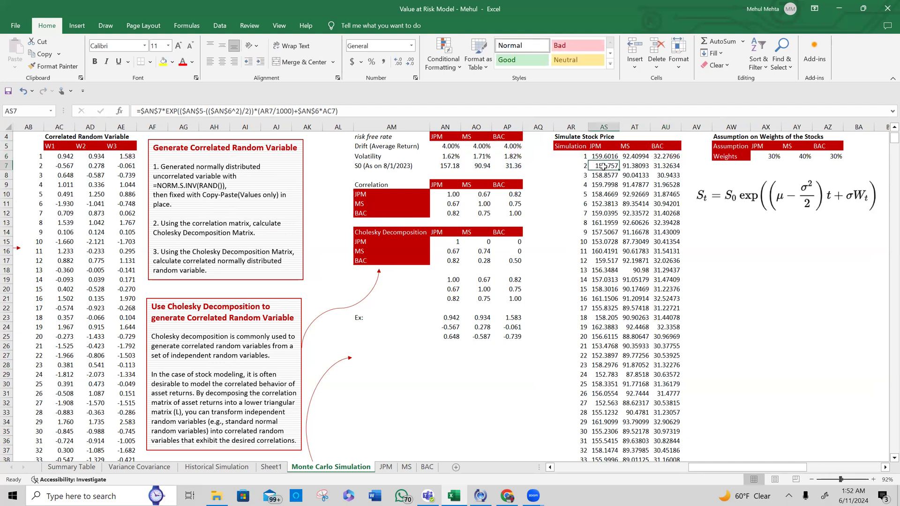
{"action": "key", "text": "F2"}
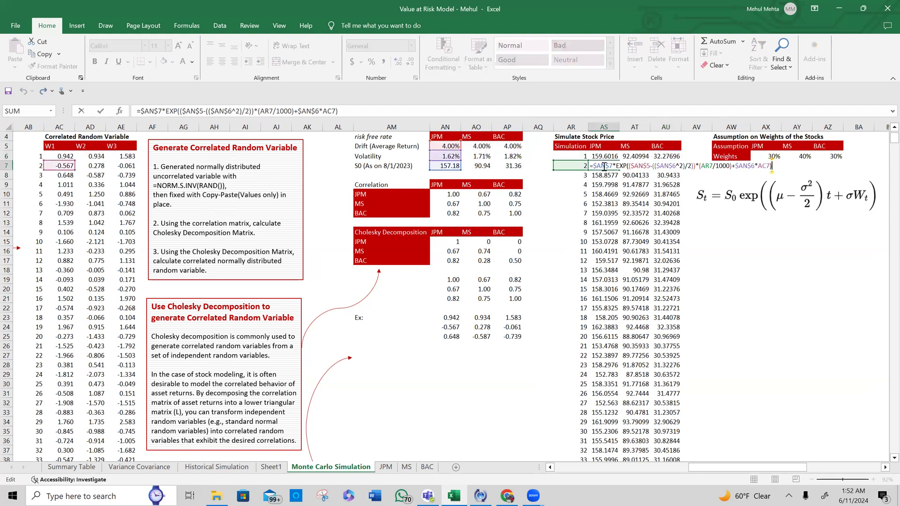
{"action": "double_click", "coordinate": [707, 166]}
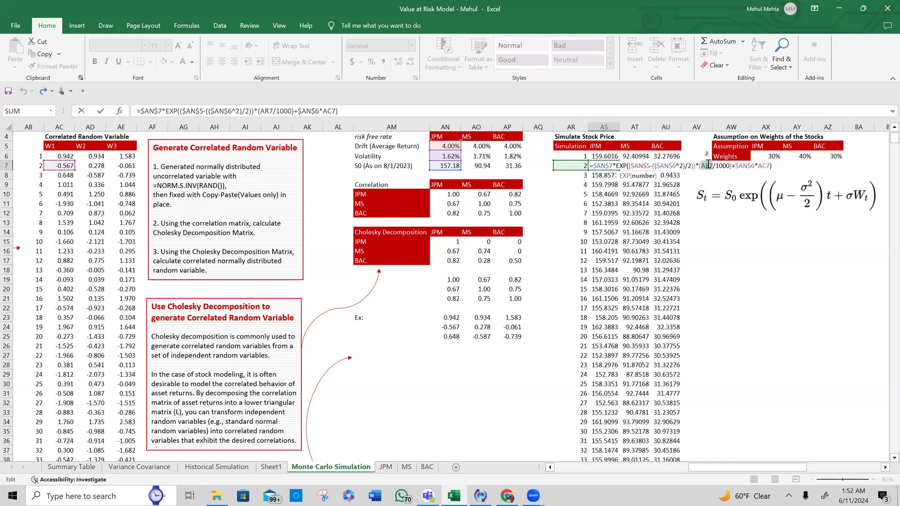
{"action": "key", "text": "Return"}
{"action": "key", "text": "F2"}
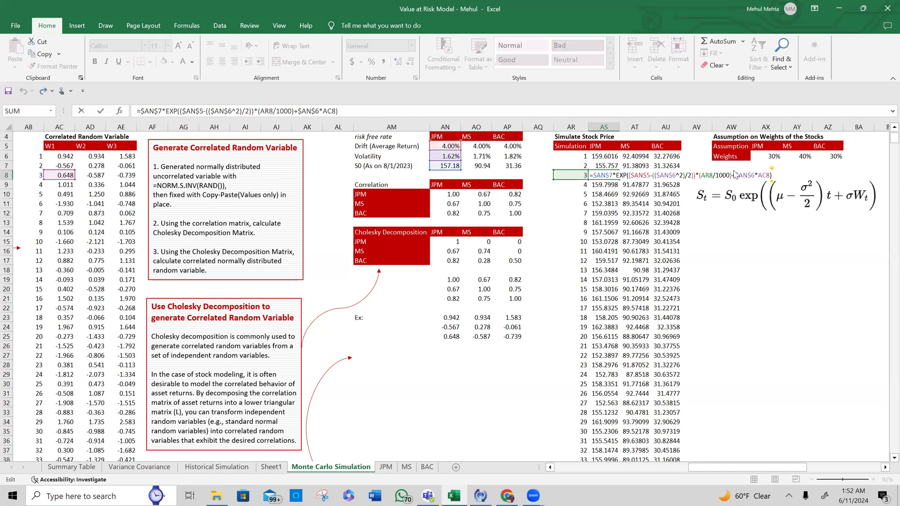
{"action": "double_click", "coordinate": [707, 175]}
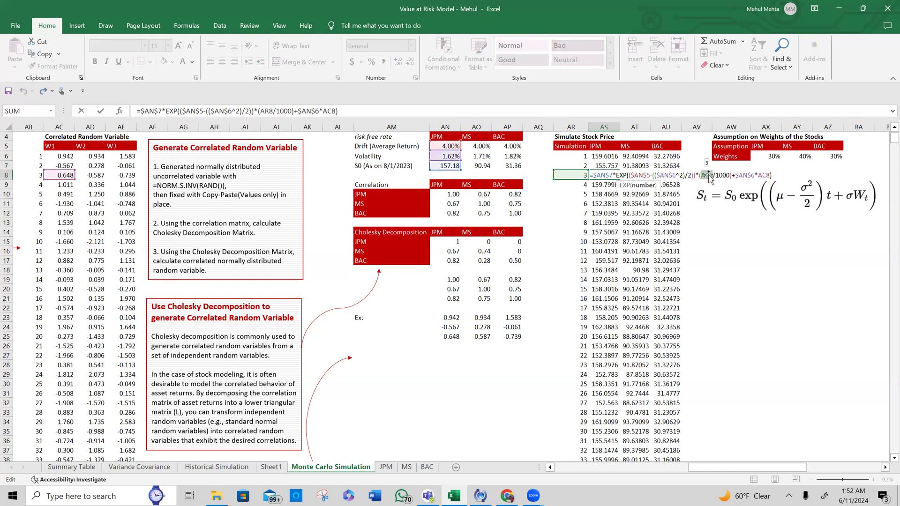
{"action": "key", "text": "Escape"}
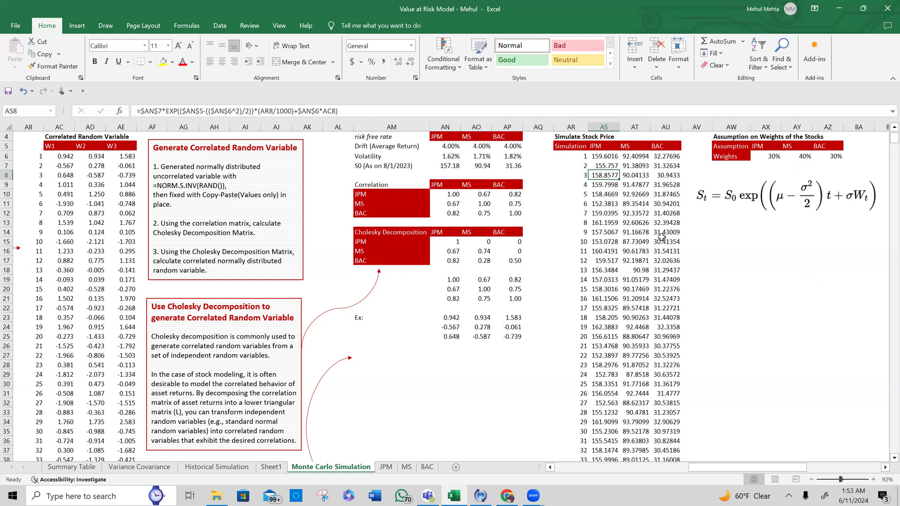
Review the simulated JPM, MS and BAC prices in the upper rows of the Simulate Stock Price table.
{"action": "key", "text": "Up"}
{"action": "key", "text": "Up"}
{"action": "key", "text": "Right"}
{"action": "key", "text": "Down"}
{"action": "key", "text": "Down"}
{"action": "key", "text": "Right"}
{"action": "key", "text": "Down"}
{"action": "key", "text": "Down"}
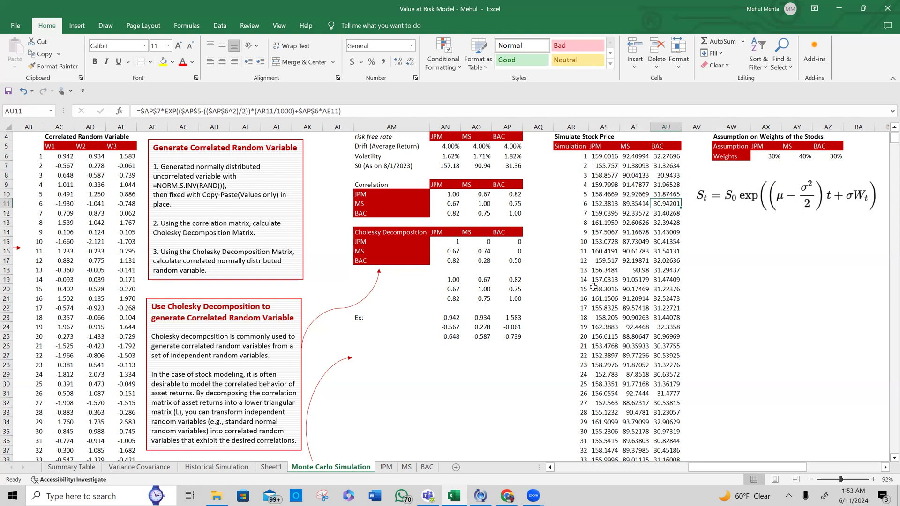
{"action": "key", "text": "Up"}
{"action": "key", "text": "Up"}
{"action": "key", "text": "Left"}
{"action": "key", "text": "Up"}
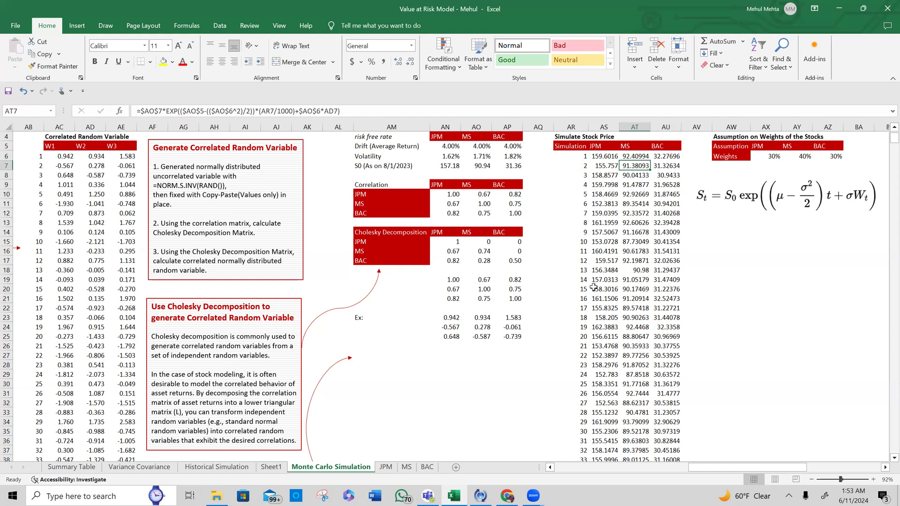
Examine the JPM, MS and BAC weights in the Assumption on Weights of the Stocks table.
{"action": "scroll", "coordinate": [707, 269], "scroll_direction": "right", "scroll_amount": 3}
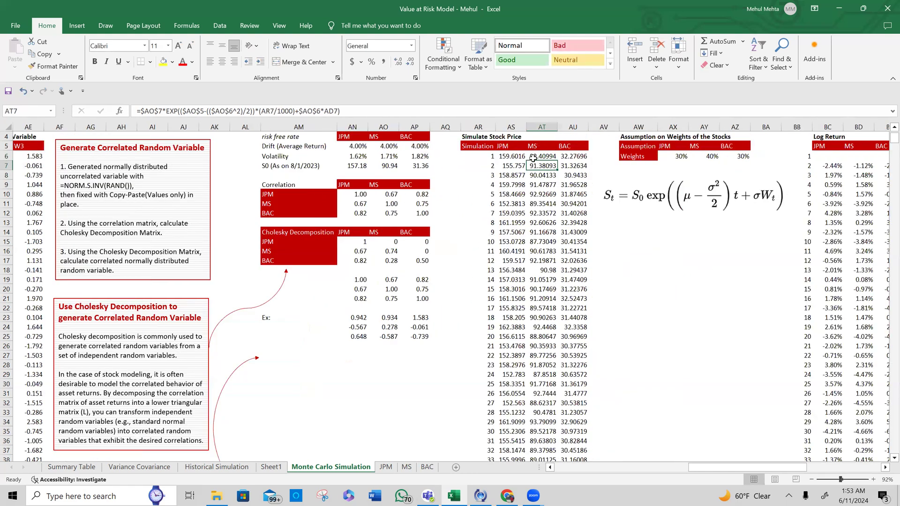
{"action": "scroll", "coordinate": [539, 159], "scroll_direction": "right", "scroll_amount": 4}
{"action": "left_click_drag", "start_coordinate": [620, 156], "coordinate": [559, 153]}
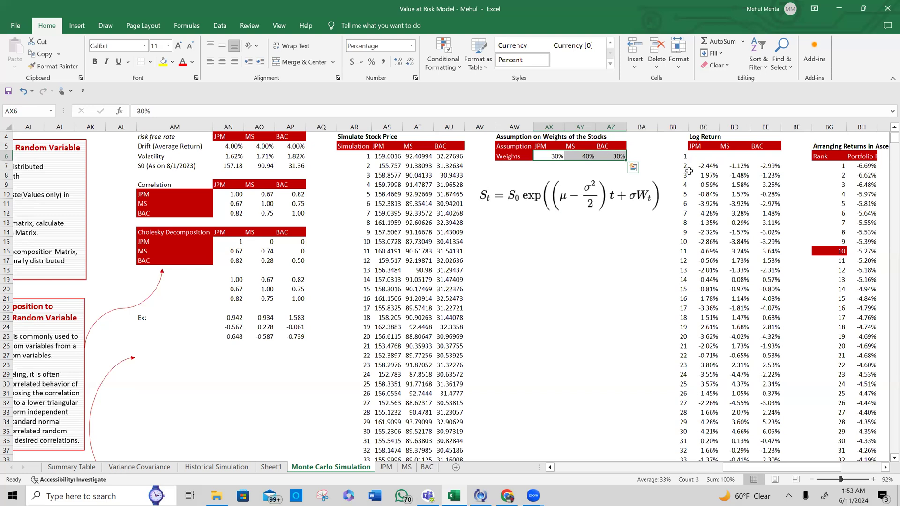
{"action": "scroll", "coordinate": [679, 168], "scroll_direction": "right", "scroll_amount": 1}
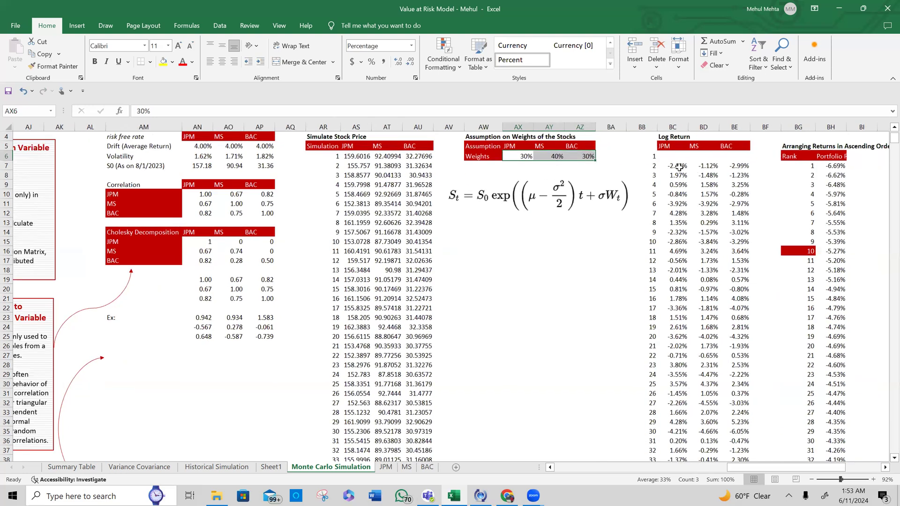
{"action": "left_click", "coordinate": [679, 167]}
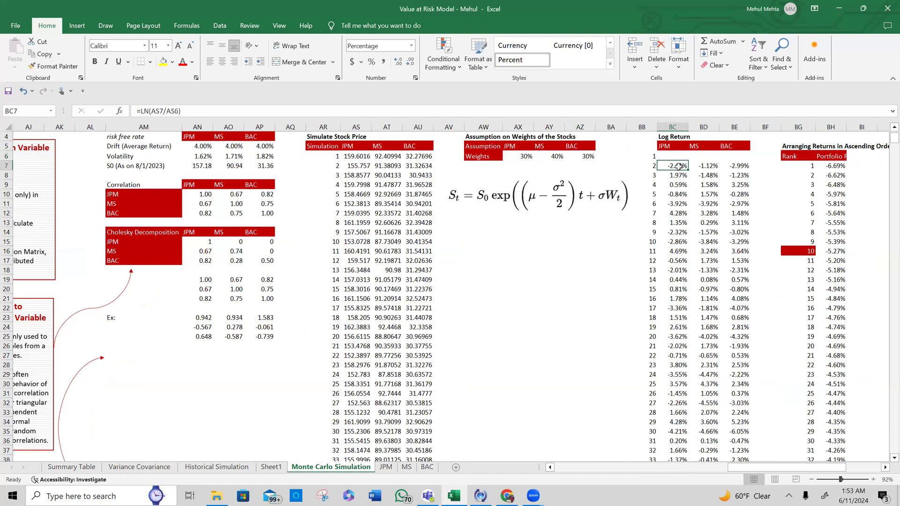
{"action": "left_click", "coordinate": [473, 146]}
{"action": "left_click_drag", "start_coordinate": [554, 153], "coordinate": [607, 157]}
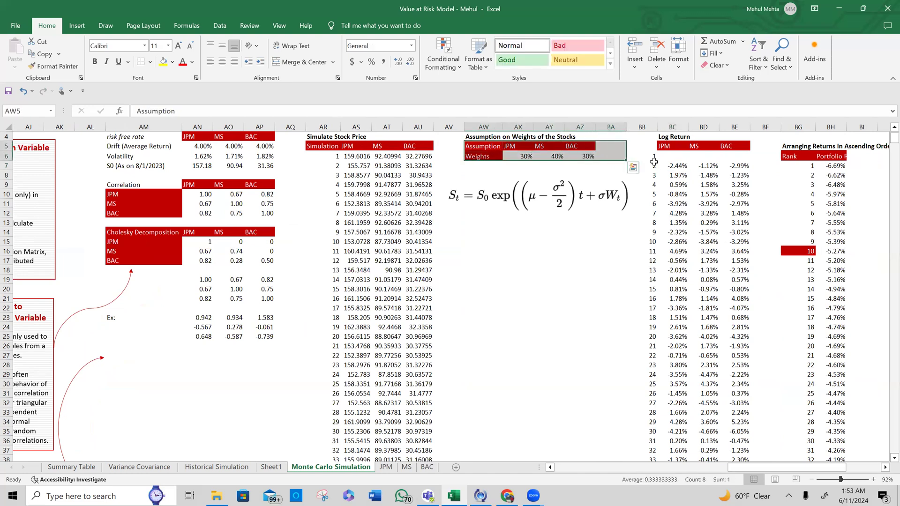
Trace the JPM log return formulas in BC7:BC9 back to the consecutive simulated prices in column AS.
{"action": "left_click", "coordinate": [678, 167]}
{"action": "double_click", "coordinate": [676, 169]}
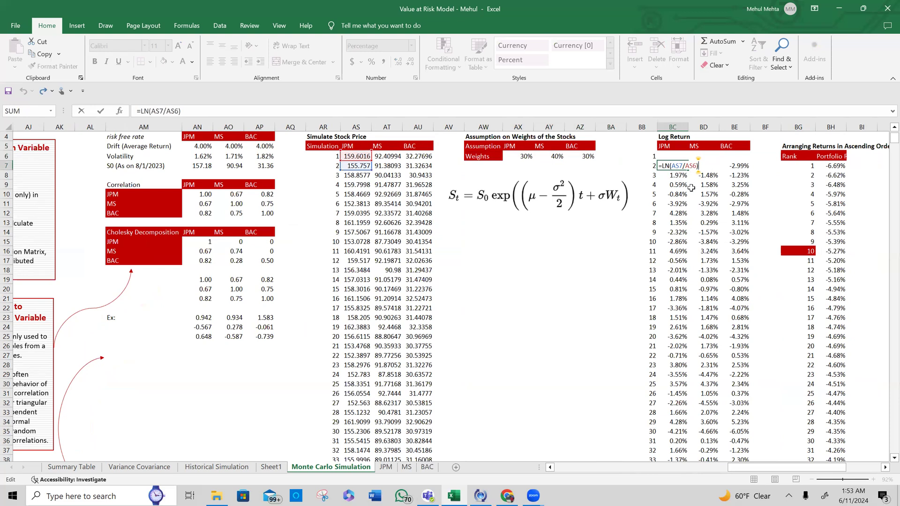
{"action": "key", "text": "Return"}
{"action": "key", "text": "F2"}
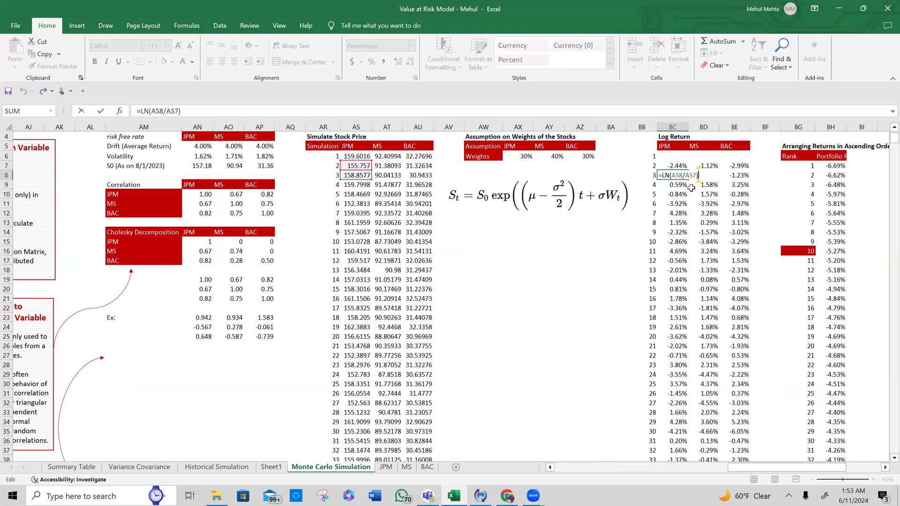
{"action": "key", "text": "Return"}
{"action": "key", "text": "F2"}
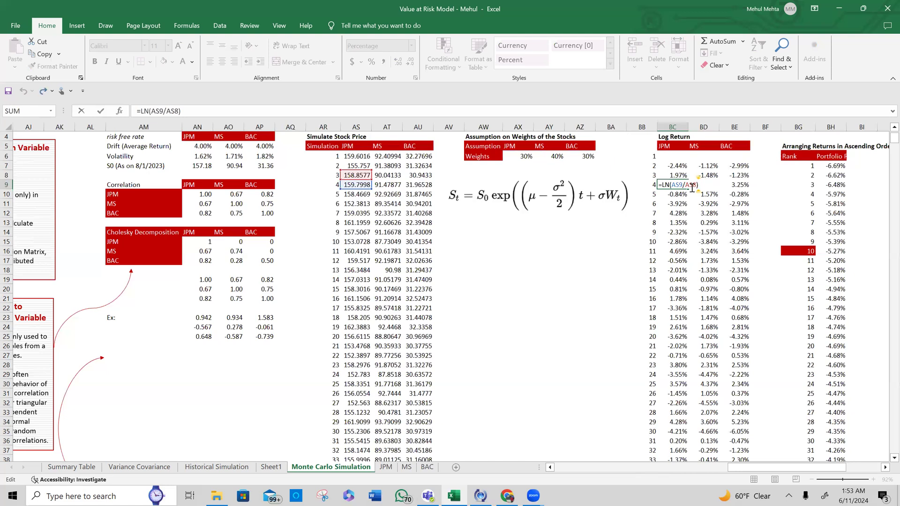
{"action": "key", "text": "Return"}
Inspect the first MS and BAC log return formulas in BD7:BE7 and recheck the JPM formula in BC7.
{"action": "key", "text": "Up"}
{"action": "key", "text": "Up"}
{"action": "key", "text": "Up"}
{"action": "key", "text": "Right"}
{"action": "key", "text": "F2"}
{"action": "key", "text": "Tab"}
{"action": "key", "text": "F2"}
{"action": "key", "text": "Escape"}
{"action": "key", "text": "Left"}
{"action": "key", "text": "Left"}
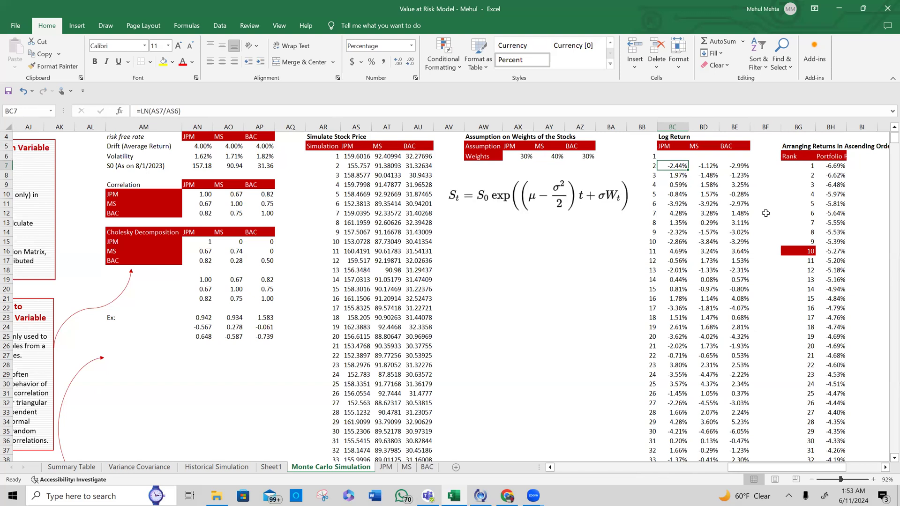
{"action": "key", "text": "F2"}
{"action": "key", "text": "Escape"}
Insert blank columns at column BF, between the Log Return table and the Arranging Returns in Ascending Order table.
{"action": "key", "text": "Right"}
{"action": "key", "text": "Right"}
{"action": "key", "text": "Right"}
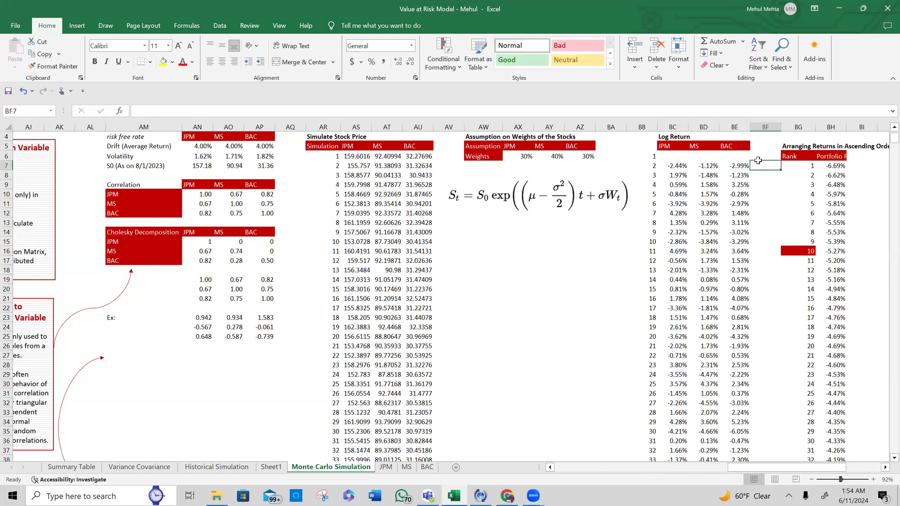
{"action": "left_click", "coordinate": [760, 125]}
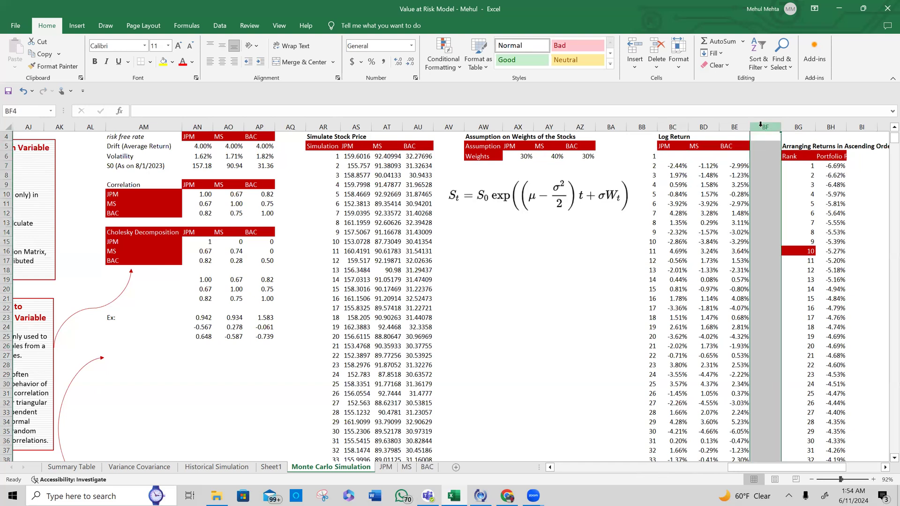
{"action": "key", "text": "ctrl+shift+plus"}
{"action": "key", "text": "ctrl+shift+plus"}
{"action": "key", "text": "ctrl+shift+plus"}
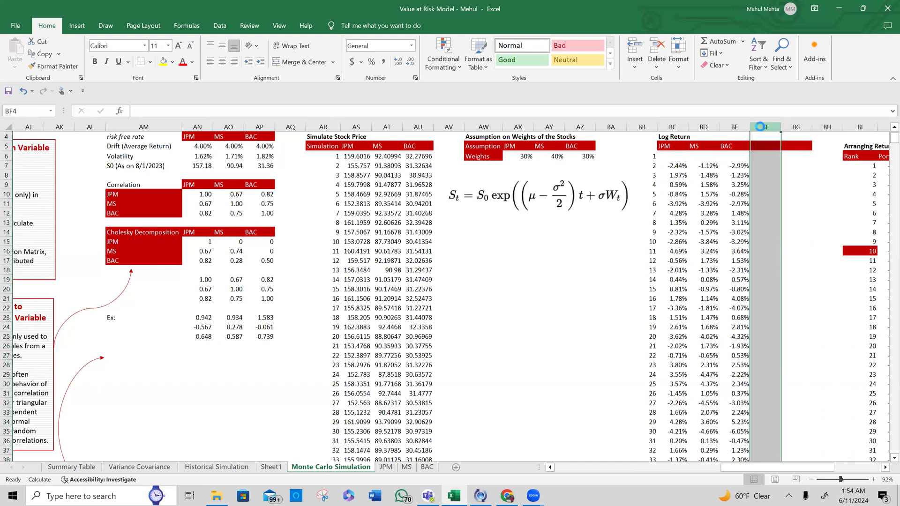
Enter the portfolio return formula =SUMPRODUCT(AX6:AZ6,BC7:BE7) in BG7, combining the stock weights with the first log returns.
{"action": "left_click", "coordinate": [774, 167]}
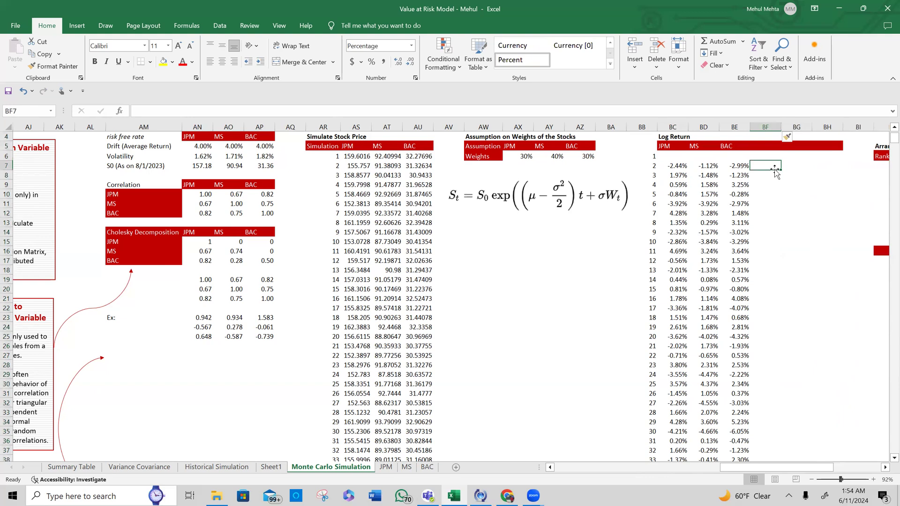
{"action": "key", "text": "Right"}
{"action": "type", "text": "=sum("}
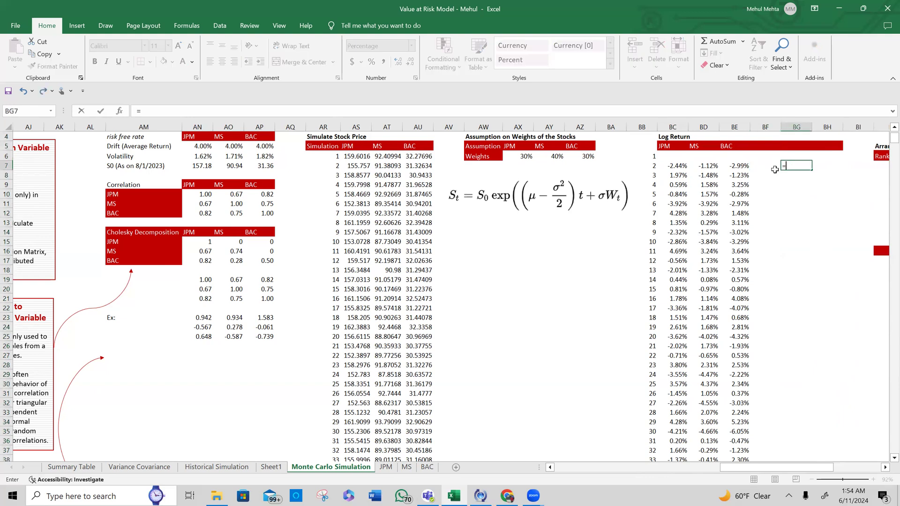
{"action": "key", "text": "BackSpace"}
{"action": "type", "text": "p"}
{"action": "key", "text": "Tab"}
{"action": "left_click", "coordinate": [775, 168]}
{"action": "key", "text": "Left"}
{"action": "key", "text": "Left"}
{"action": "key", "text": "Left"}
{"action": "key", "text": "Left"}
{"action": "key", "text": "Left"}
{"action": "key", "text": "Left"}
{"action": "key", "text": "Left"}
{"action": "key", "text": "Left"}
{"action": "key", "text": "Left"}
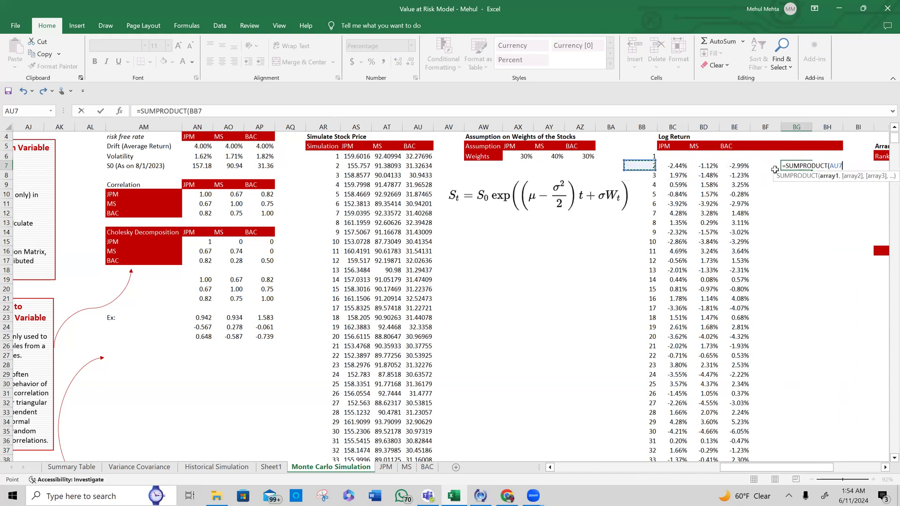
{"action": "key", "text": "Up"}
{"action": "key", "text": "Right"}
{"action": "key", "text": "shift+Right"}
{"action": "key", "text": "shift+Right"}
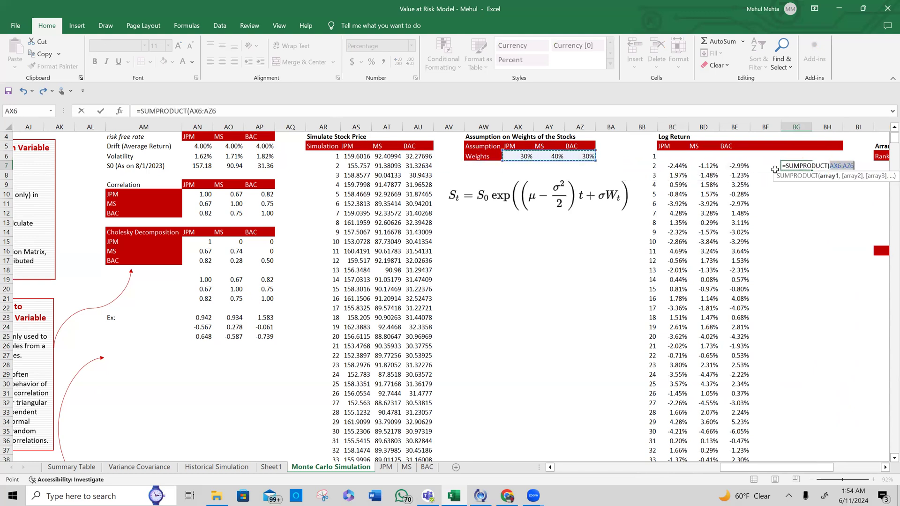
{"action": "type", "text": ","}
{"action": "left_click_drag", "start_coordinate": [679, 162], "coordinate": [744, 167]}
{"action": "key", "text": "Return"}
Fill the BG7 portfolio return formula, with its relative weights range, down to BG1005.
{"action": "key", "text": "Up"}
{"action": "key", "text": "Left"}
{"action": "key", "text": "Left"}
{"action": "key", "text": "ctrl+Down"}
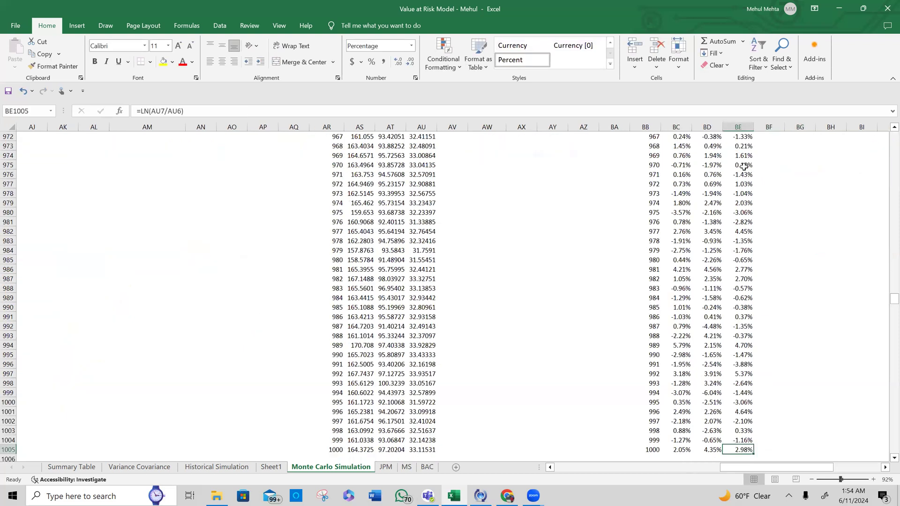
{"action": "key", "text": "Right"}
{"action": "key", "text": "Right"}
{"action": "key", "text": "ctrl+Up"}
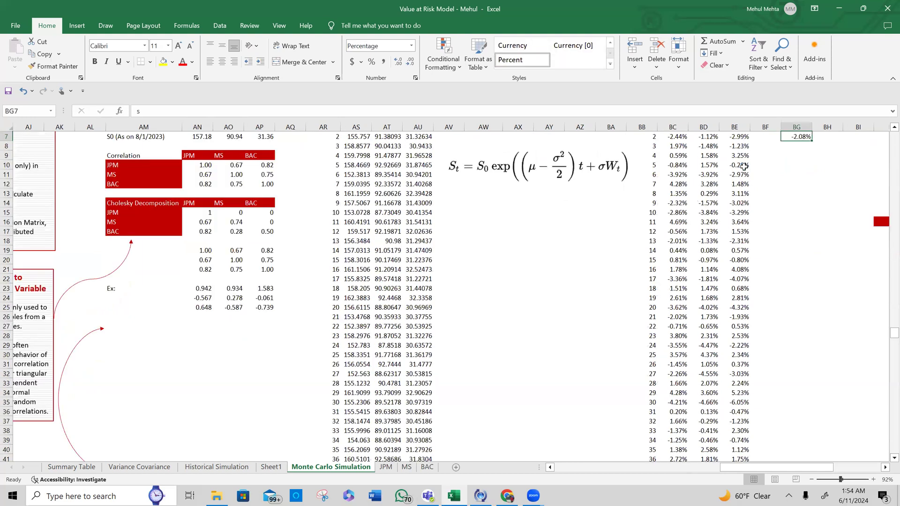
{"action": "key", "text": "ctrl+shift+Down"}
{"action": "key", "text": "ctrl+d"}
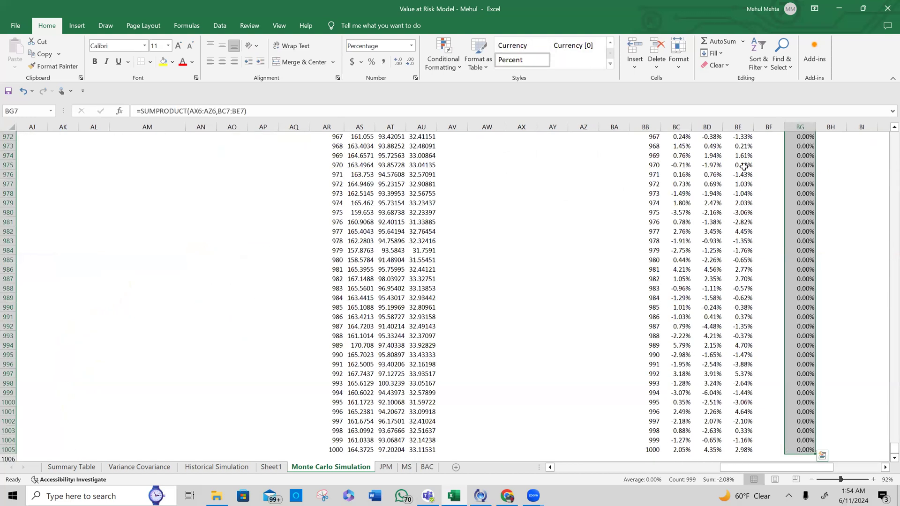
Make the weights range absolute as $AX$6:$AZ$6 in the BG7 formula and fill it down to BG1005.
{"action": "key", "text": "Up"}
{"action": "key", "text": "Down"}
{"action": "key", "text": "F2"}
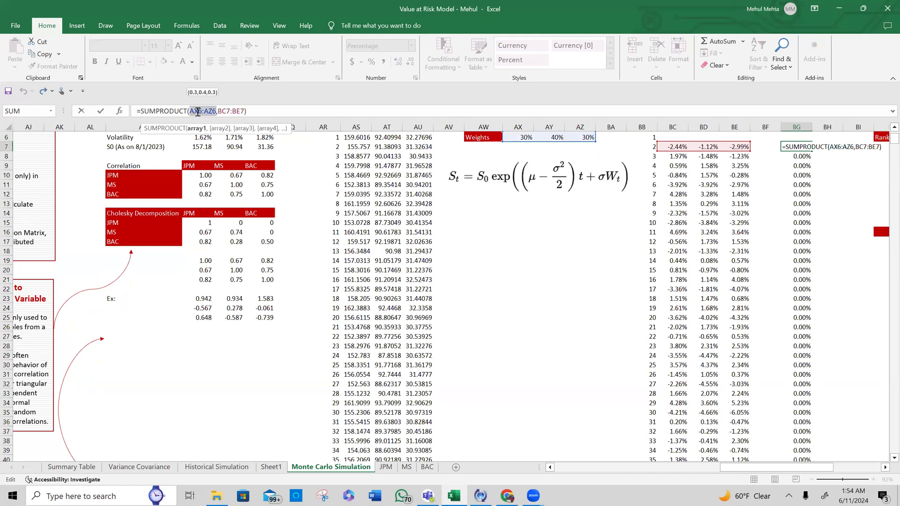
{"action": "key", "text": "F4"}
{"action": "key", "text": "ctrl+Return"}
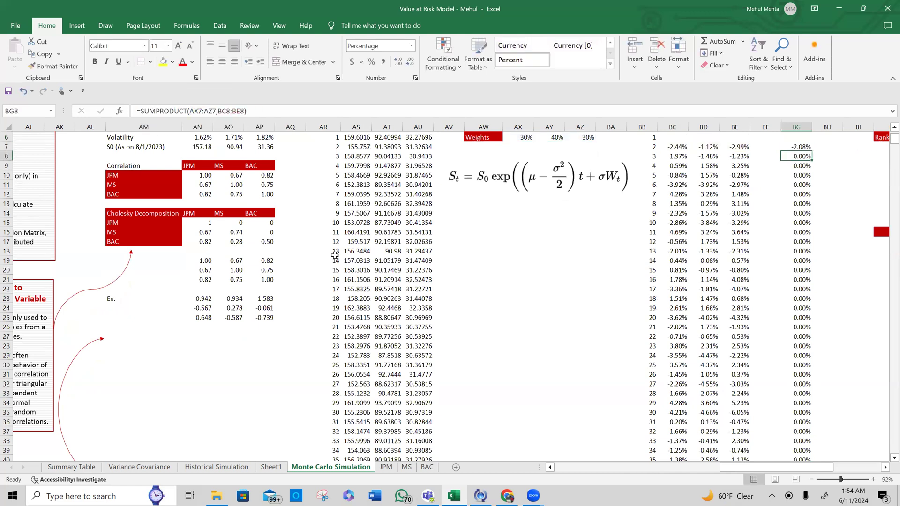
{"action": "key", "text": "ctrl+shift+Down"}
{"action": "key", "text": "ctrl+d"}
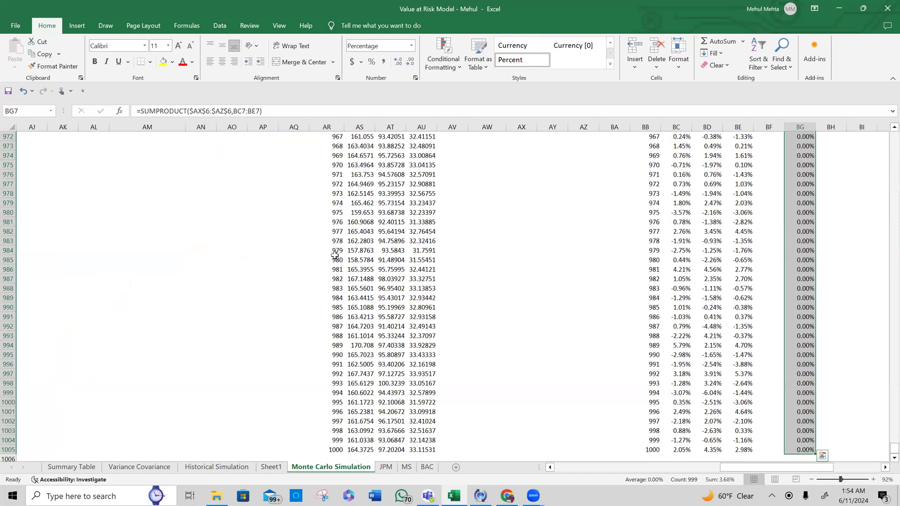
{"action": "key", "text": "Up"}
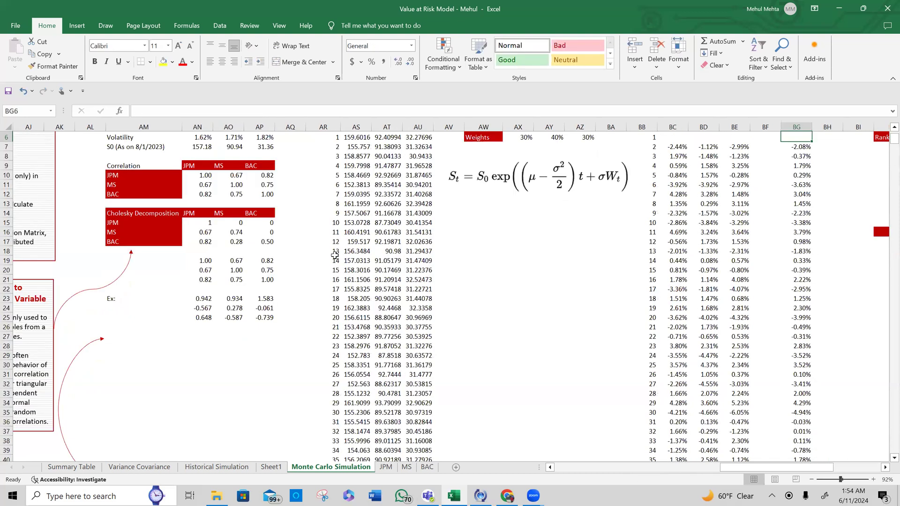
Enter R as the header in BG6, above the portfolio returns.
{"action": "key", "text": "Down"}
{"action": "key", "text": "Up"}
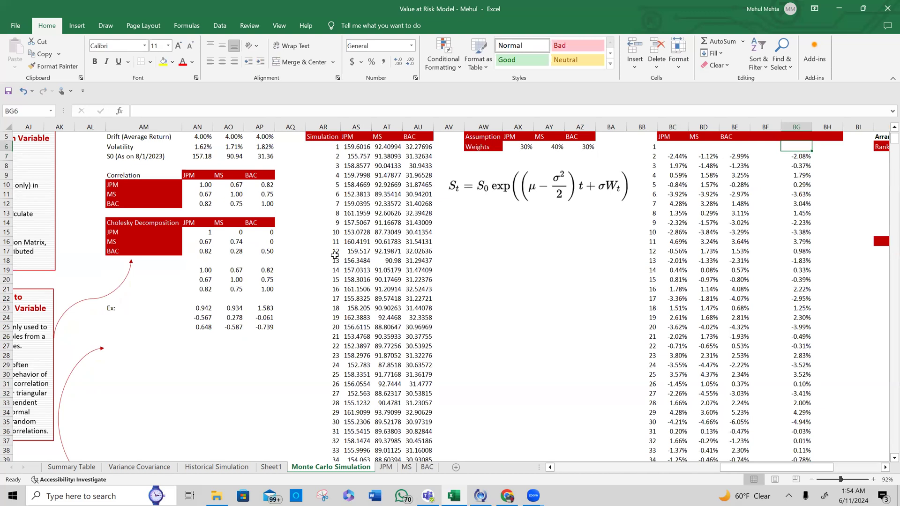
{"action": "type", "text": "R"}
{"action": "scroll", "coordinate": [328, 253], "scroll_direction": "up", "scroll_amount": 2}
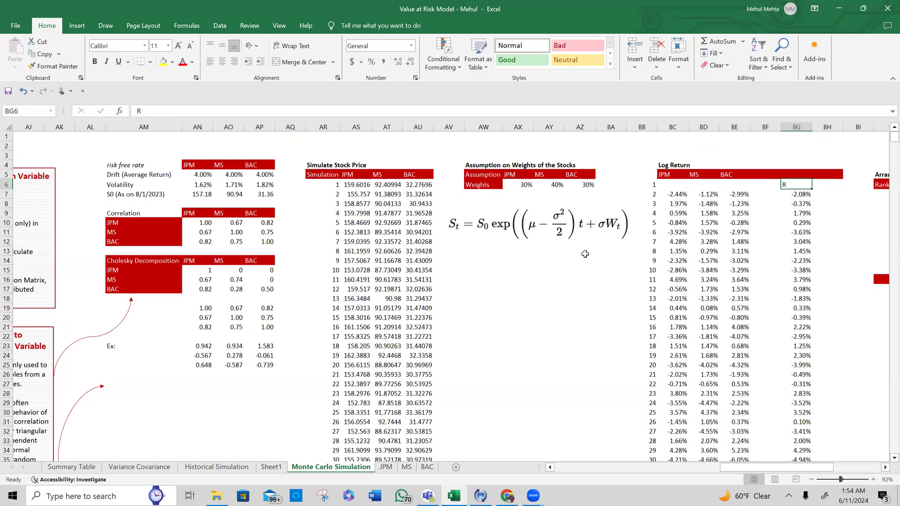
{"action": "scroll", "coordinate": [585, 253], "scroll_direction": "right", "scroll_amount": 1}
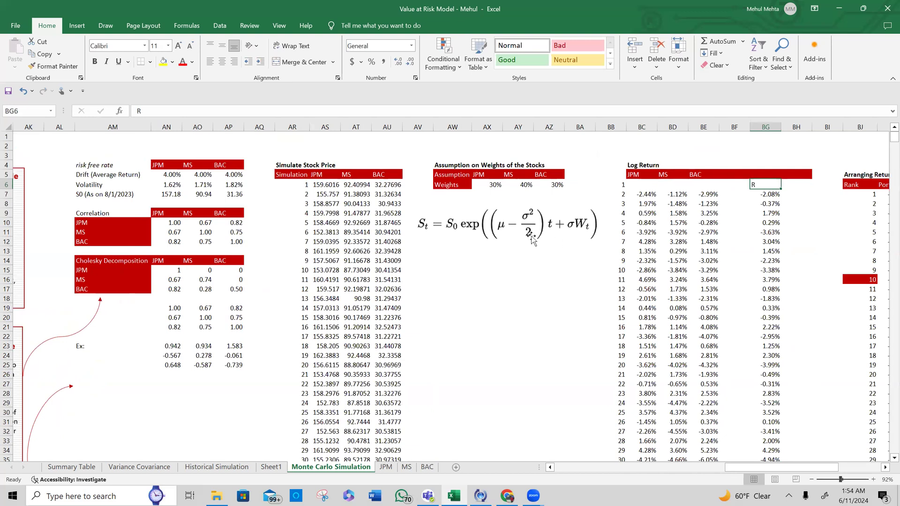
Review the stock price equation, the log return formulas in BC7 and BD7, and the portfolio return in BG7.
{"action": "left_click", "coordinate": [479, 222]}
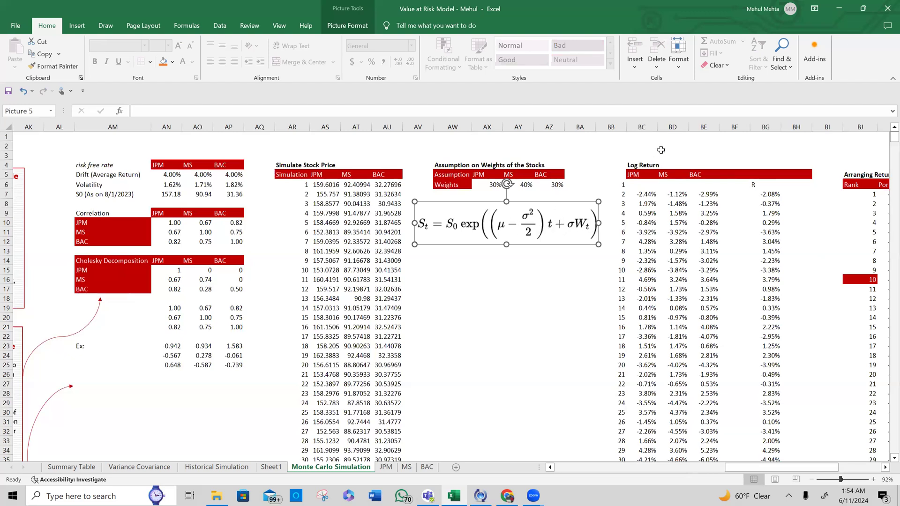
{"action": "left_click_drag", "start_coordinate": [623, 152], "coordinate": [860, 251]}
{"action": "left_click", "coordinate": [518, 232]}
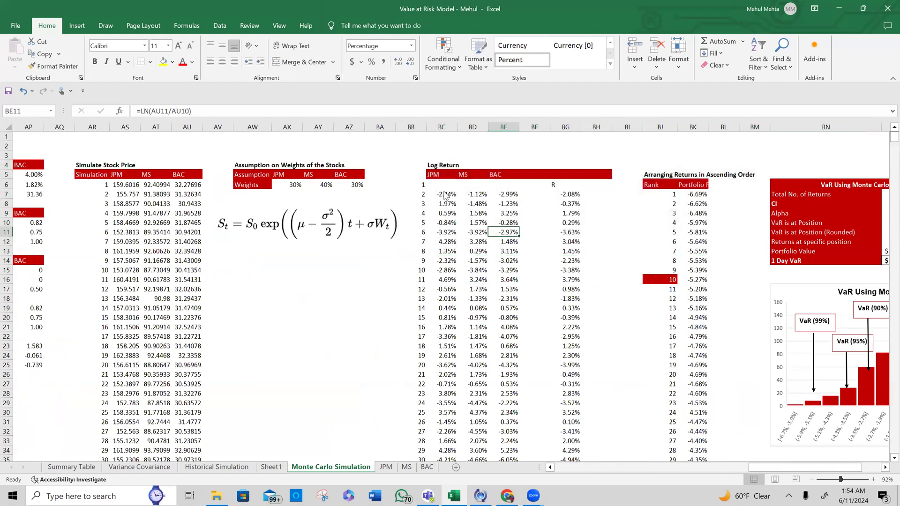
{"action": "left_click", "coordinate": [444, 191]}
{"action": "left_click", "coordinate": [461, 196]}
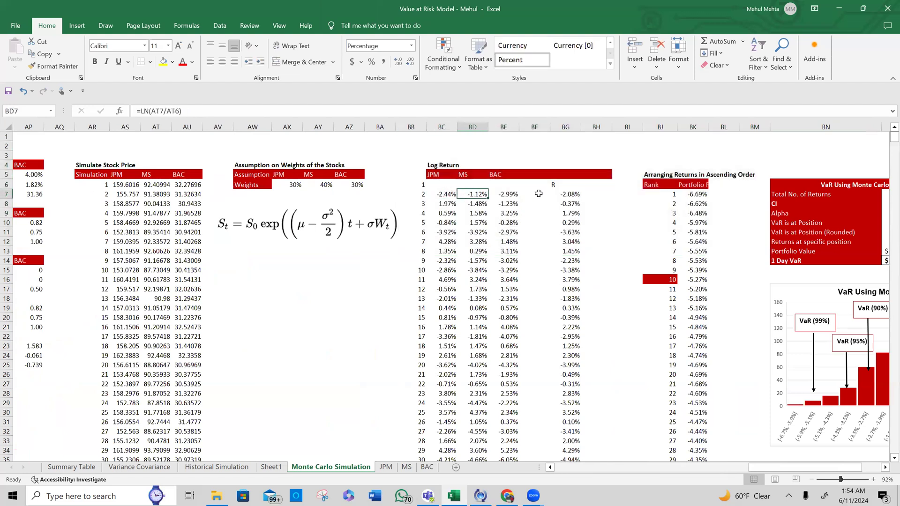
{"action": "left_click", "coordinate": [572, 198]}
Add a filter to the BG6 header and try to sort the portfolio returns from smallest to largest.
{"action": "key", "text": "Up"}
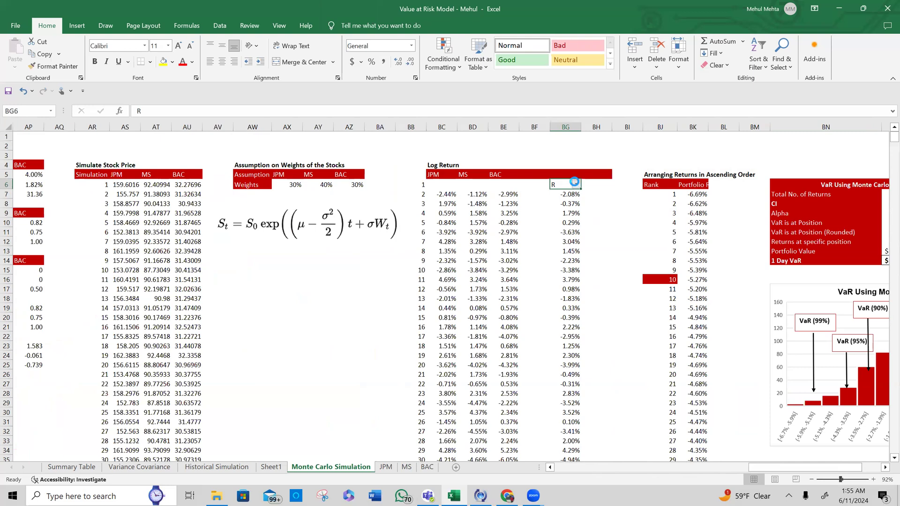
{"action": "left_click", "coordinate": [576, 184]}
{"action": "left_click", "coordinate": [533, 196]}
{"action": "left_click", "coordinate": [576, 185]}
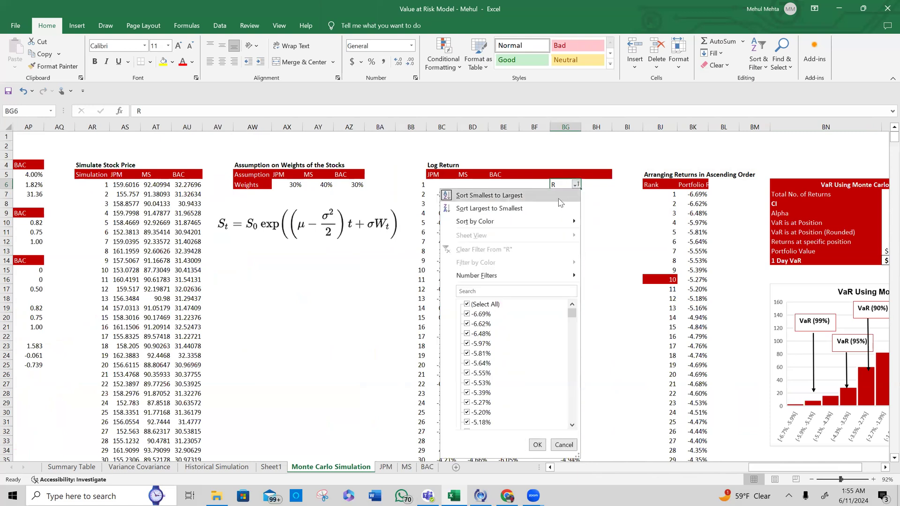
{"action": "left_click", "coordinate": [559, 197]}
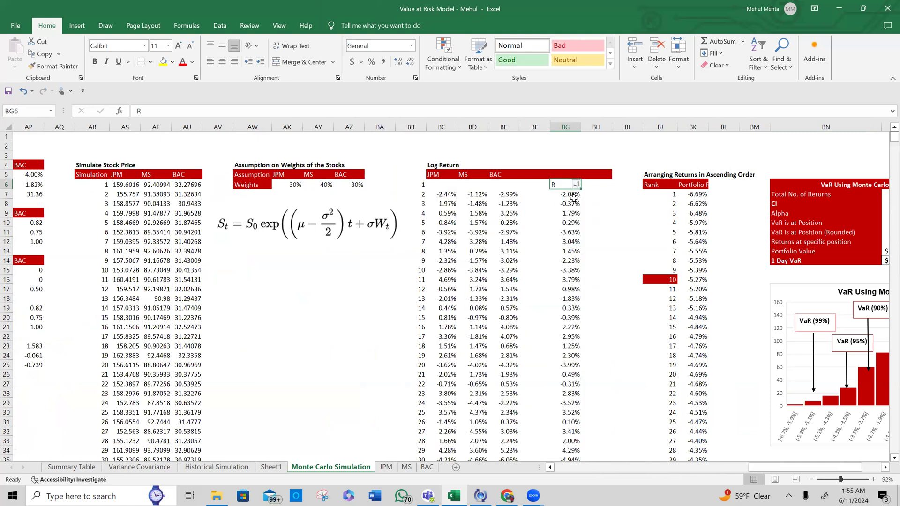
Inspect the portfolio return formulas in BG7:BG9 and the ranges the BG9 formula references.
{"action": "left_click", "coordinate": [574, 197]}
{"action": "left_click", "coordinate": [575, 202]}
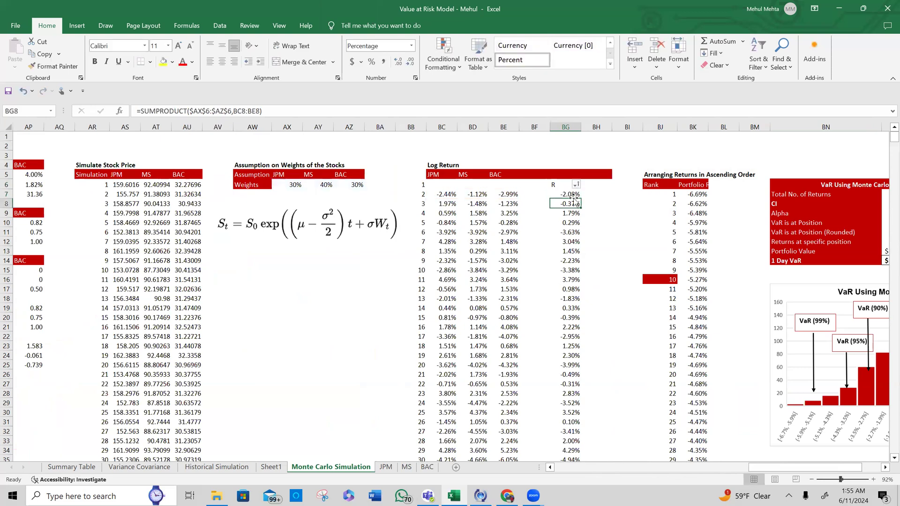
{"action": "key", "text": "Down"}
{"action": "key", "text": "Left"}
{"action": "key", "text": "Left"}
{"action": "key", "text": "Right"}
{"action": "key", "text": "Right"}
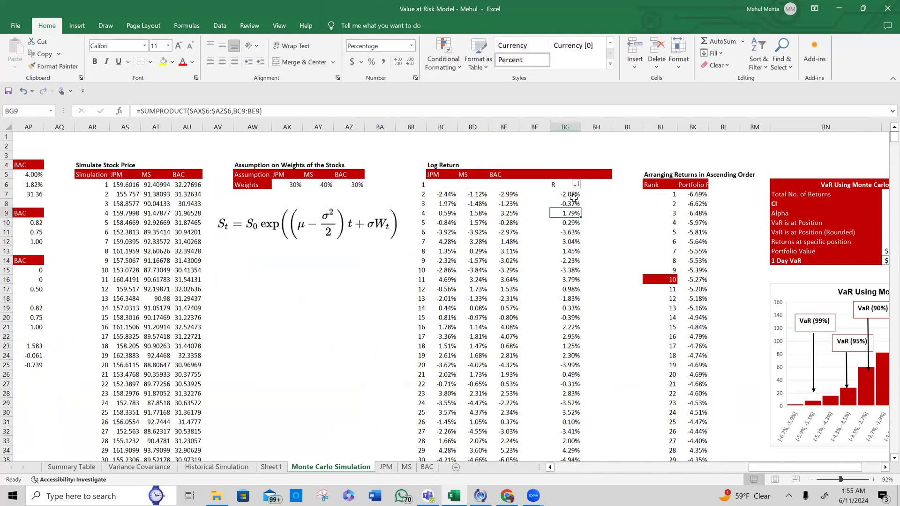
{"action": "key", "text": "F2"}
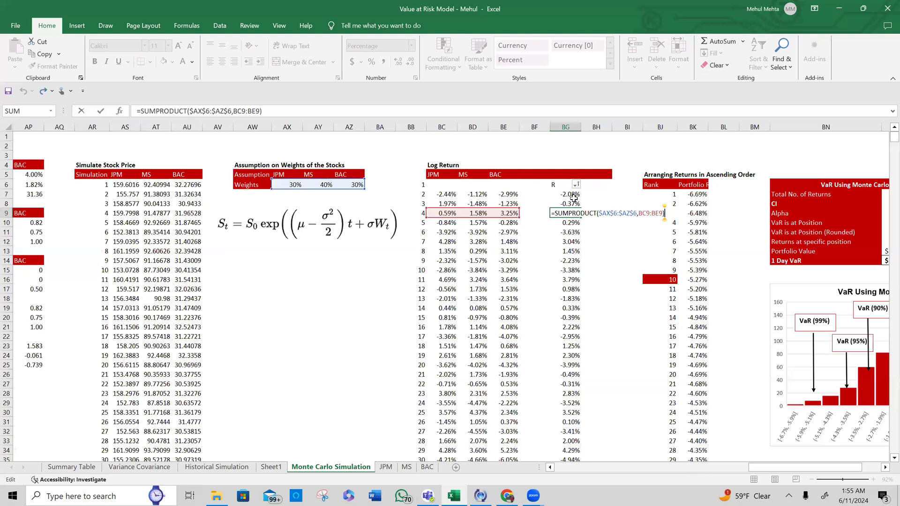
{"action": "key", "text": "Escape"}
{"action": "key", "text": "Up"}
{"action": "key", "text": "Up"}
{"action": "key", "text": "Up"}
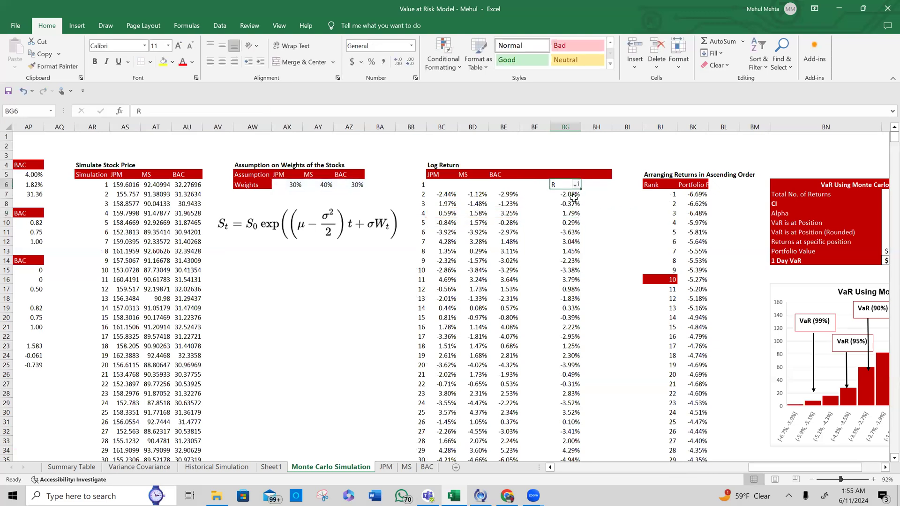
Inspect the MS log return formula in BD8 and the simulated prices it references.
{"action": "key", "text": "Left"}
{"action": "key", "text": "Down"}
{"action": "key", "text": "Left"}
{"action": "key", "text": "Left"}
{"action": "key", "text": "Left"}
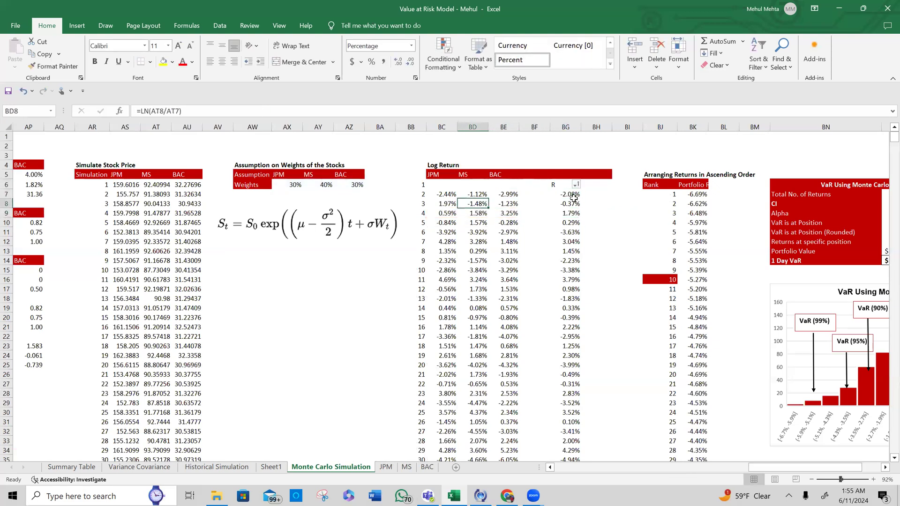
{"action": "key", "text": "F2"}
{"action": "key", "text": "Escape"}
Compare the SUMPRODUCT formula in BG7 with those in the rows just below it.
{"action": "key", "text": "Right"}
{"action": "key", "text": "Right"}
{"action": "key", "text": "Right"}
{"action": "key", "text": "Right"}
{"action": "key", "text": "Up"}
{"action": "key", "text": "Down"}
{"action": "key", "text": "F2"}
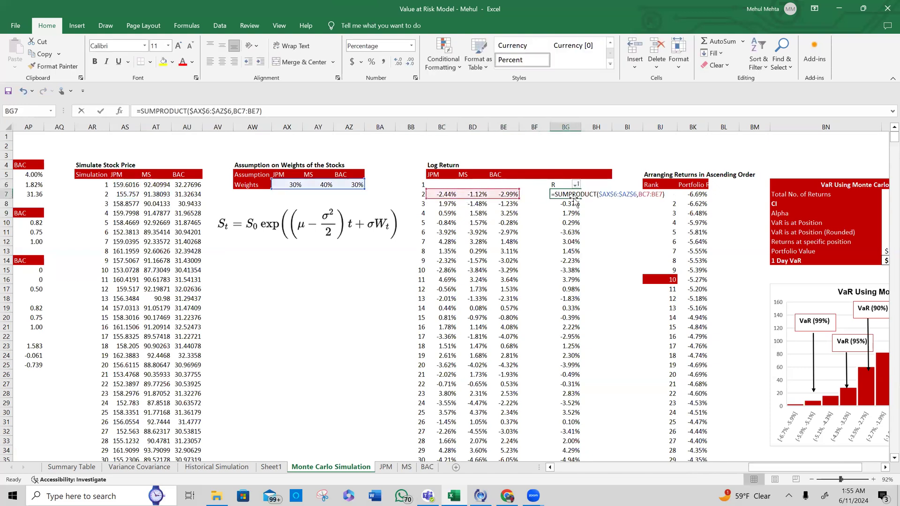
{"action": "key", "text": "Escape"}
{"action": "key", "text": "Down"}
{"action": "key", "text": "F2"}
{"action": "key", "text": "Escape"}
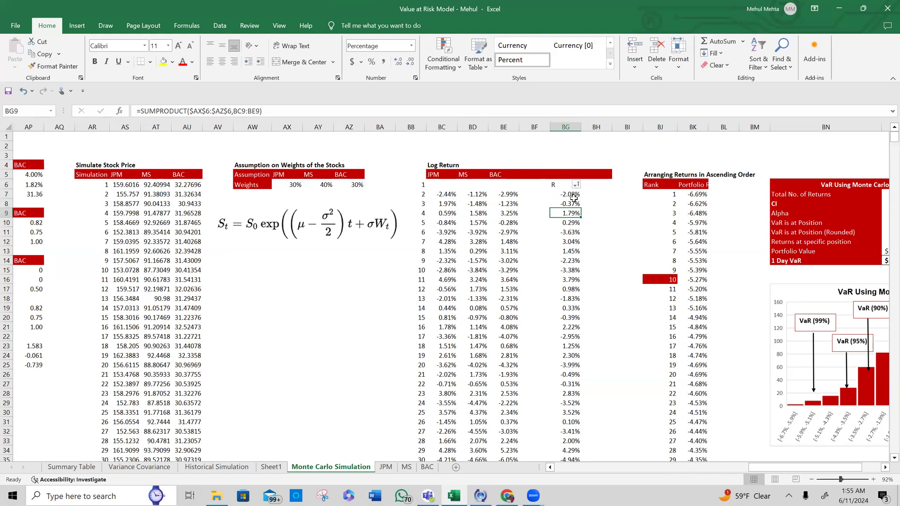
Reopen the sort options for the portfolio returns in column BG and remove the filter from the header.
{"action": "key", "text": "ctrl+Down"}
{"action": "key", "text": "ctrl+Up"}
{"action": "left_click", "coordinate": [578, 149]}
{"action": "left_click", "coordinate": [575, 155]}
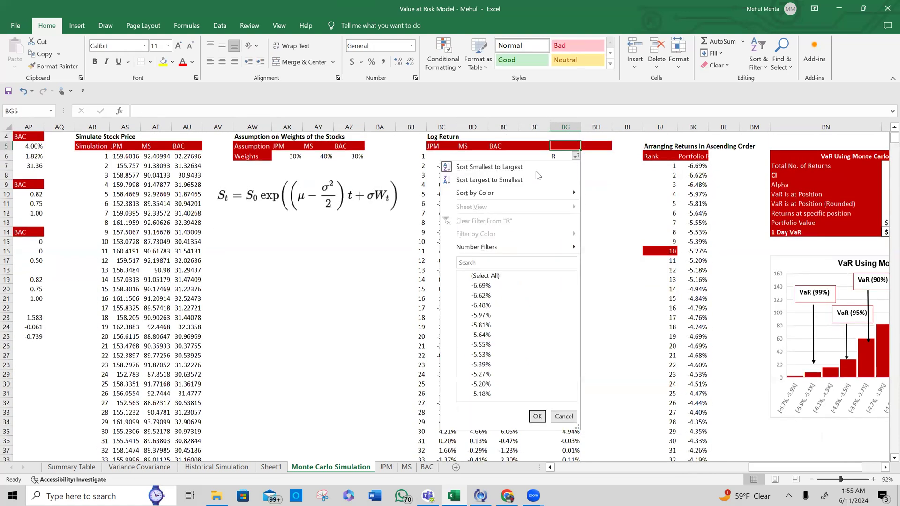
{"action": "left_click", "coordinate": [565, 157]}
Rename the header in BG6 as Return.
{"action": "left_click", "coordinate": [567, 156]}
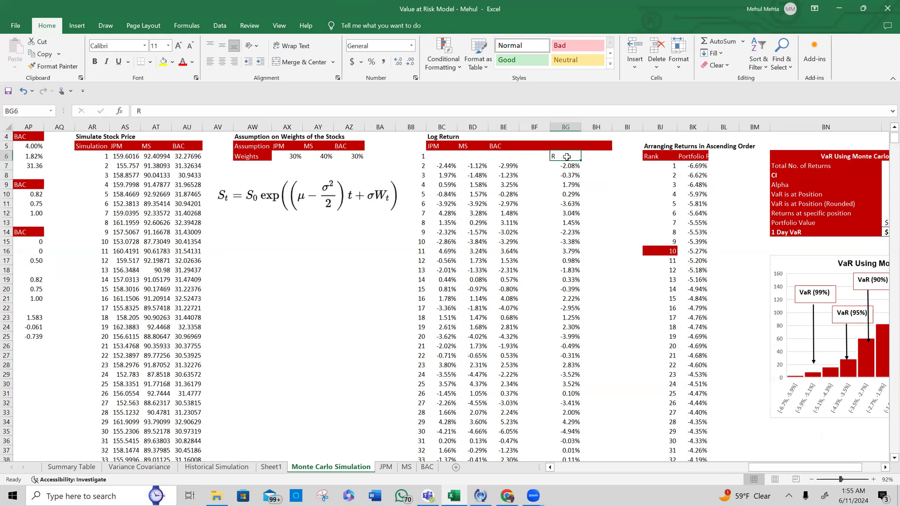
{"action": "type", "text": "Re"}
{"action": "type", "text": "tir"}
{"action": "key", "text": "BackSpace"}
{"action": "key", "text": "BackSpace"}
{"action": "type", "text": "u"}
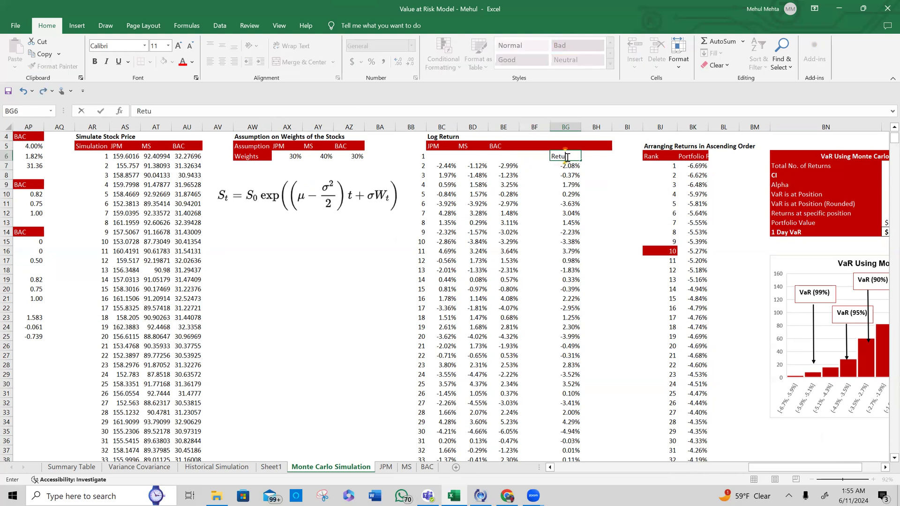
{"action": "type", "text": "rn"}
{"action": "key", "text": "Return"}
{"action": "key", "text": "Down"}
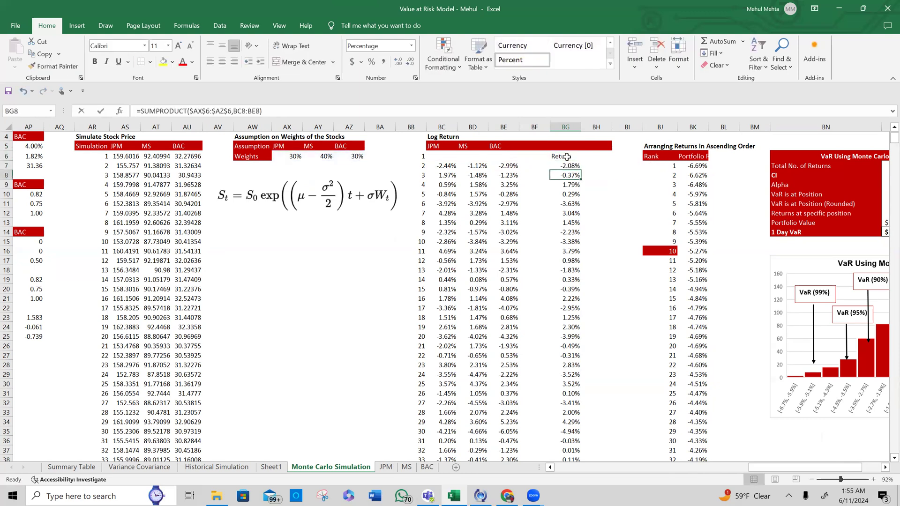
Restore the filter on the Return header in BG6 and try to sort the portfolio returns from smallest to largest.
{"action": "key", "text": "Up"}
{"action": "key", "text": "Up"}
{"action": "left_click", "coordinate": [567, 157]}
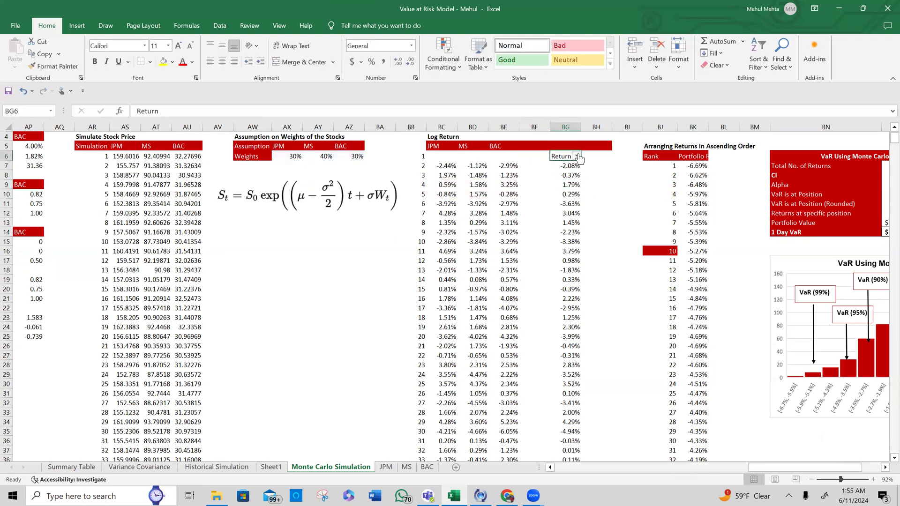
{"action": "left_click", "coordinate": [577, 156]}
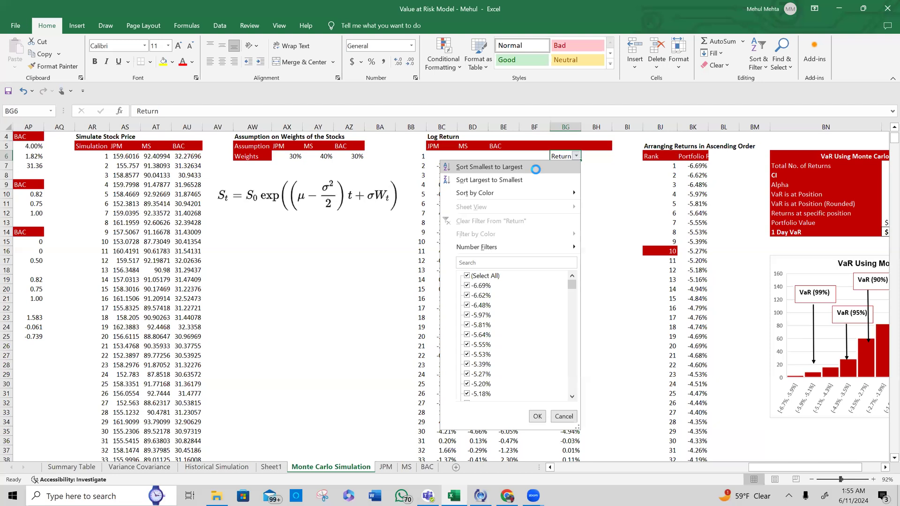
{"action": "key", "text": "Escape"}
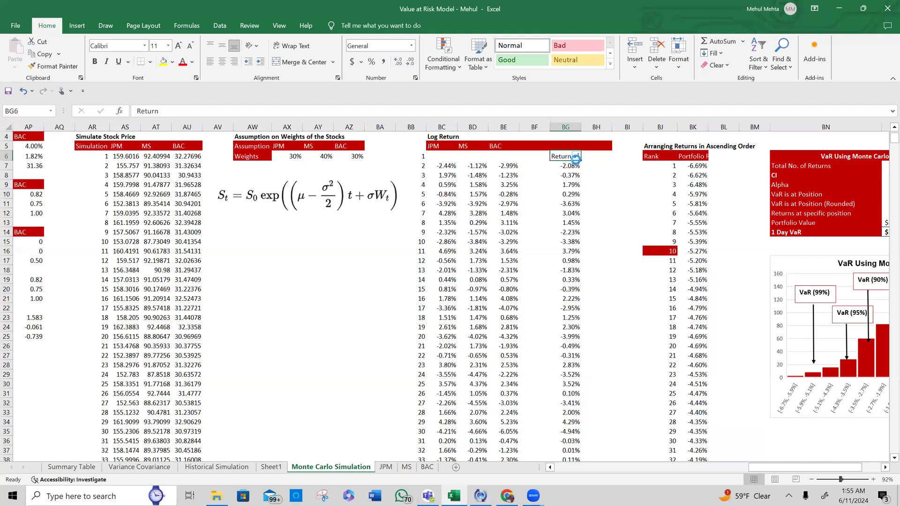
{"action": "left_click", "coordinate": [576, 156]}
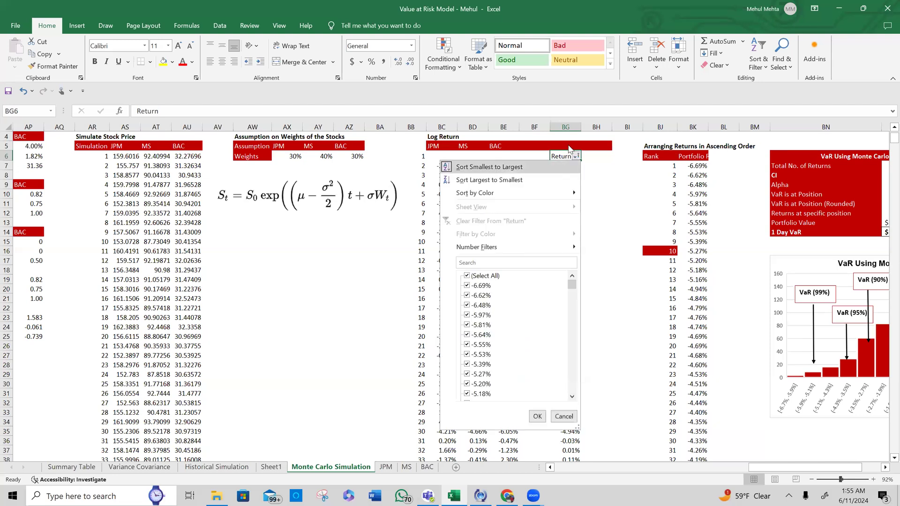
{"action": "key", "text": "Escape"}
Examine the SUMPRODUCT formulas in the first rows of the Return column and the cells they reference.
{"action": "key", "text": "Down"}
{"action": "key", "text": "Down"}
{"action": "key", "text": "shift+Down"}
{"action": "key", "text": "shift+Down"}
{"action": "key", "text": "shift+Down"}
{"action": "key", "text": "shift+Down"}
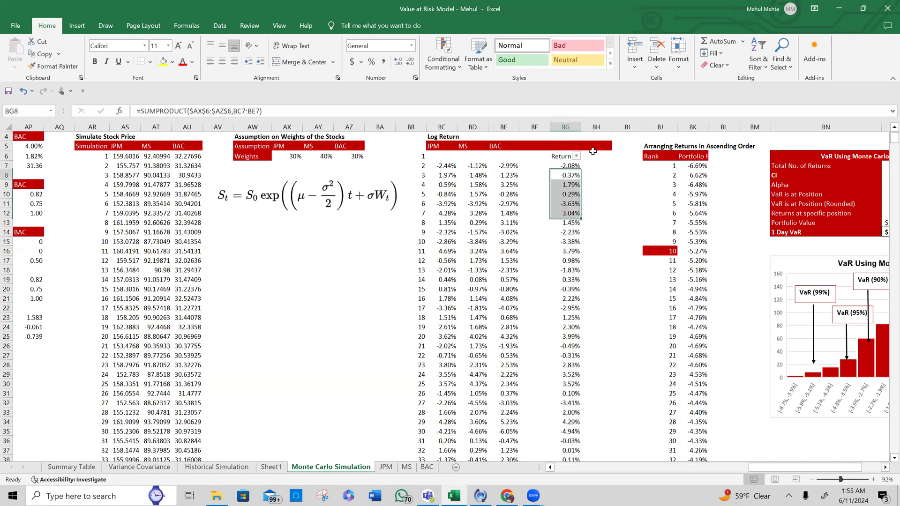
{"action": "key", "text": "Up"}
{"action": "key", "text": "F2"}
{"action": "key", "text": "Return"}
{"action": "key", "text": "F2"}
{"action": "key", "text": "Escape"}
Replace the SUMPRODUCT formulas in the Return column, from BG7 down to its last entry, with their values.
{"action": "key", "text": "Up"}
{"action": "key", "text": "ctrl+shift+Down"}
{"action": "key", "text": "ctrl+c"}
{"action": "key", "text": "ctrl+v"}
{"action": "key", "text": "ctrl"}
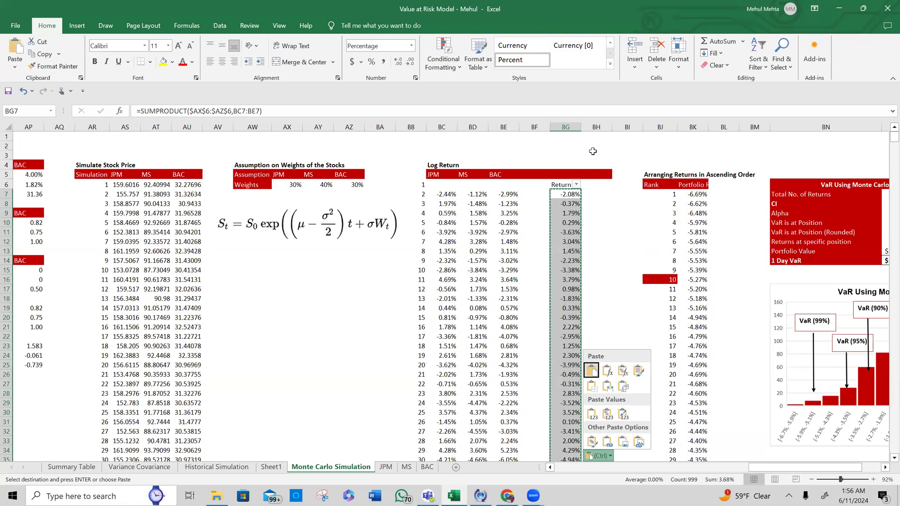
{"action": "key", "text": "v"}
{"action": "key", "text": "Left"}
{"action": "key", "text": "Right"}
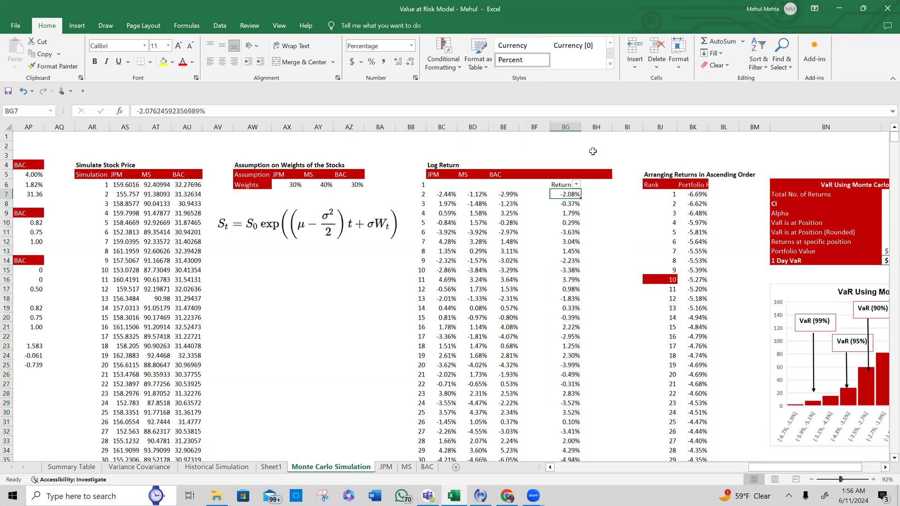
Sort the Return column from smallest to largest.
{"action": "left_click", "coordinate": [577, 184]}
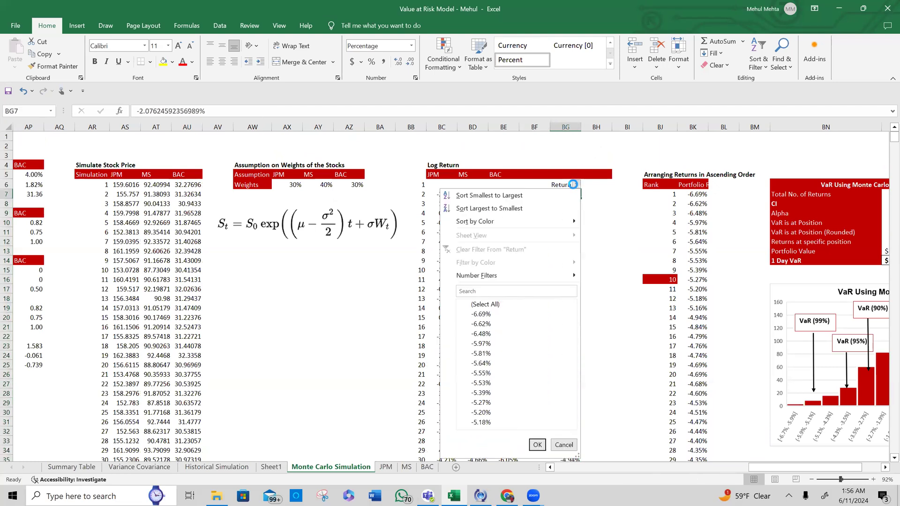
{"action": "left_click", "coordinate": [527, 197]}
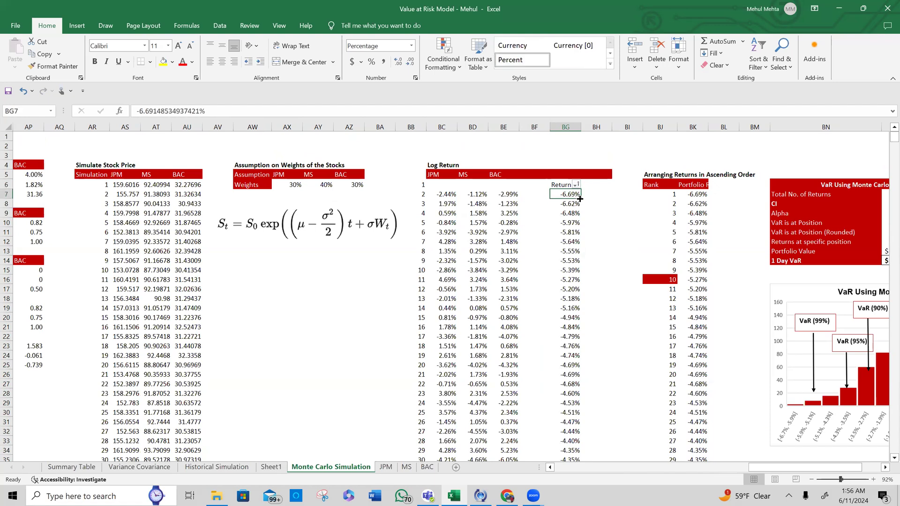
{"action": "key", "text": "Up"}
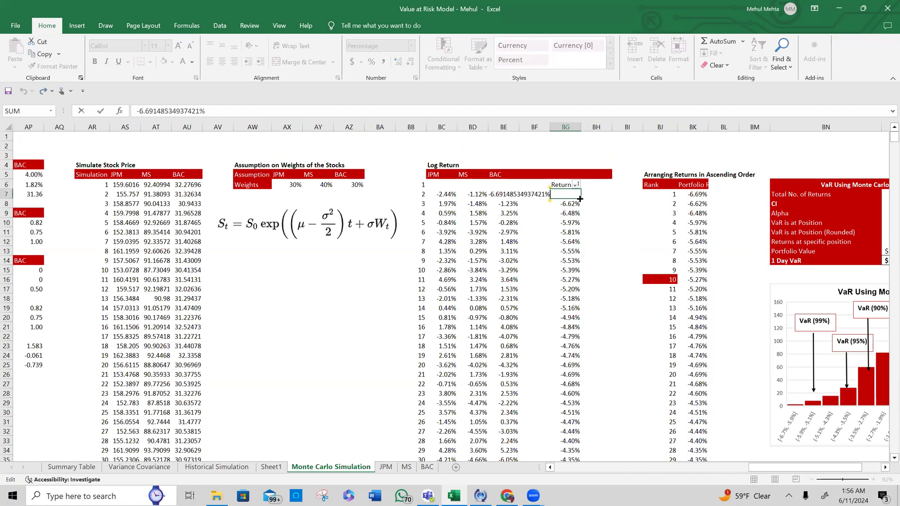
{"action": "key", "text": "Down"}
{"action": "key", "text": "Up"}
{"action": "key", "text": "Down"}
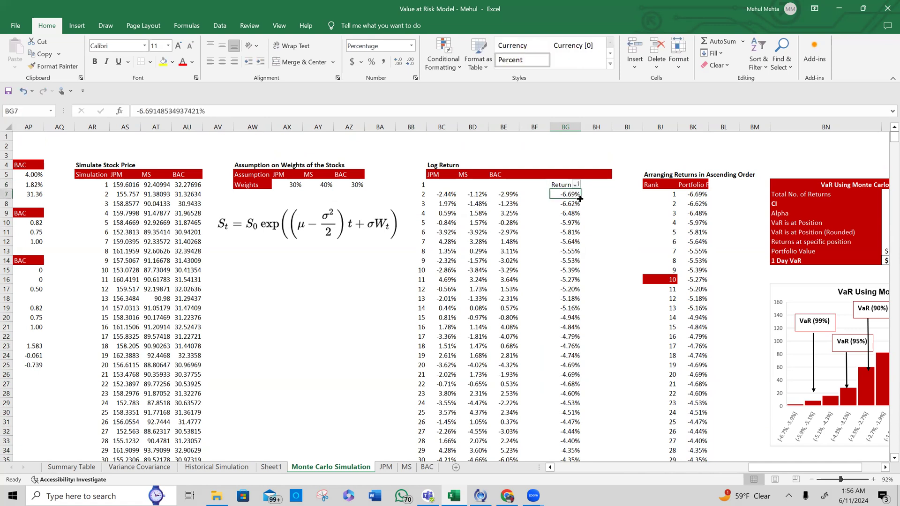
Compare the sorted returns in column BG with the Arranging Returns in Ascending Order list in column BK.
{"action": "left_click_drag", "start_coordinate": [563, 207], "coordinate": [564, 242]}
{"action": "left_click_drag", "start_coordinate": [693, 203], "coordinate": [693, 213]}
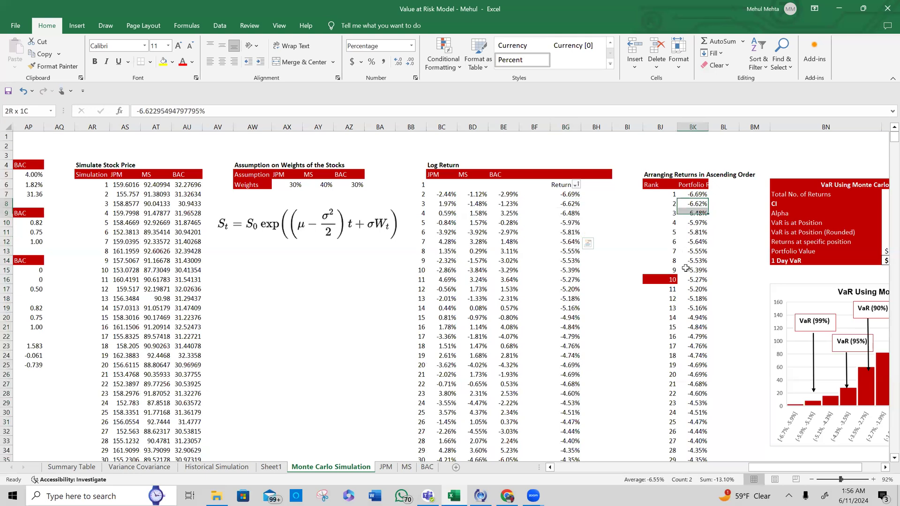
{"action": "left_click_drag", "start_coordinate": [685, 268], "coordinate": [691, 280]}
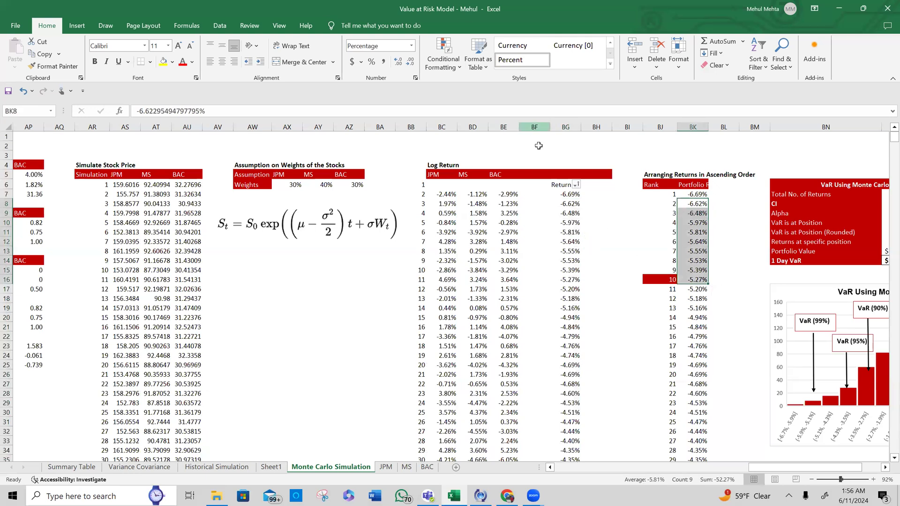
{"action": "left_click_drag", "start_coordinate": [567, 195], "coordinate": [567, 365]}
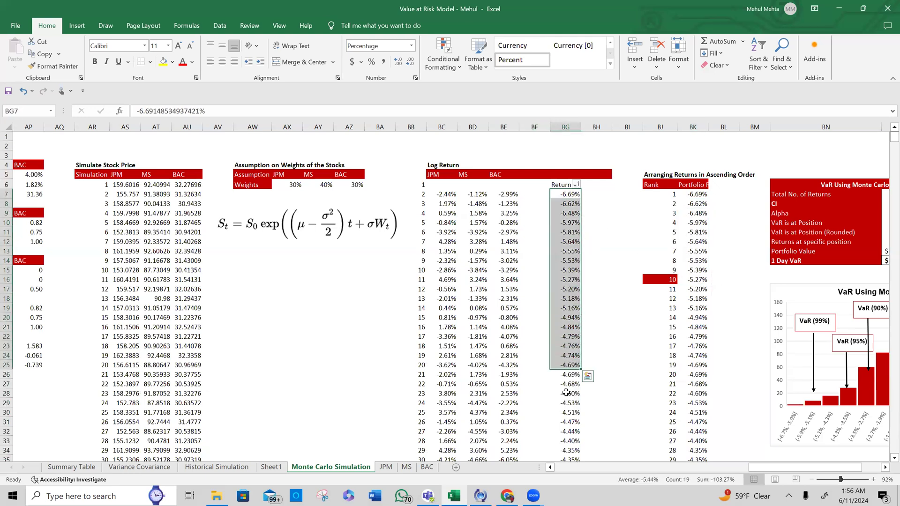
{"action": "left_click", "coordinate": [566, 393]}
{"action": "key", "text": "Right"}
{"action": "key", "text": "Right"}
{"action": "key", "text": "Right"}
{"action": "key", "text": "Right"}
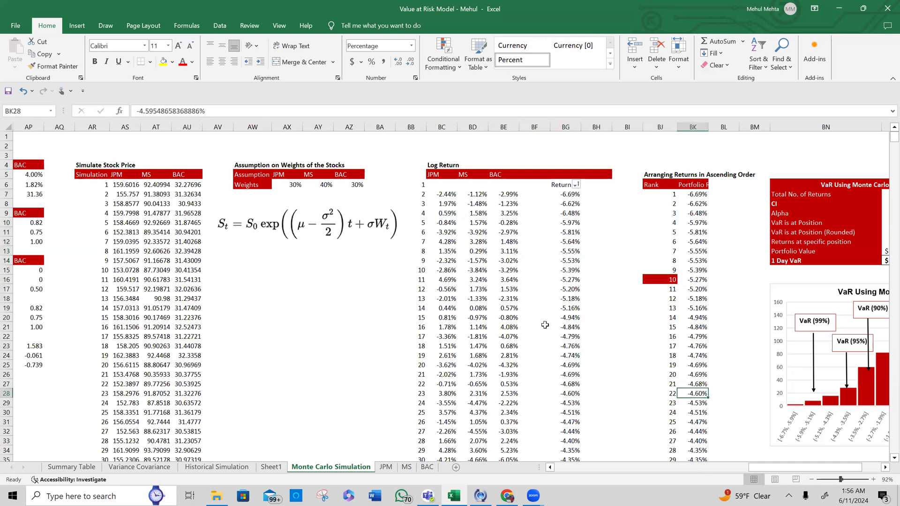
Delete columns BF to BH with the demonstration returns and check the first ranked portfolio return in the remaining list.
{"action": "left_click_drag", "start_coordinate": [533, 127], "coordinate": [609, 128]}
{"action": "key", "text": "ctrl+minus"}
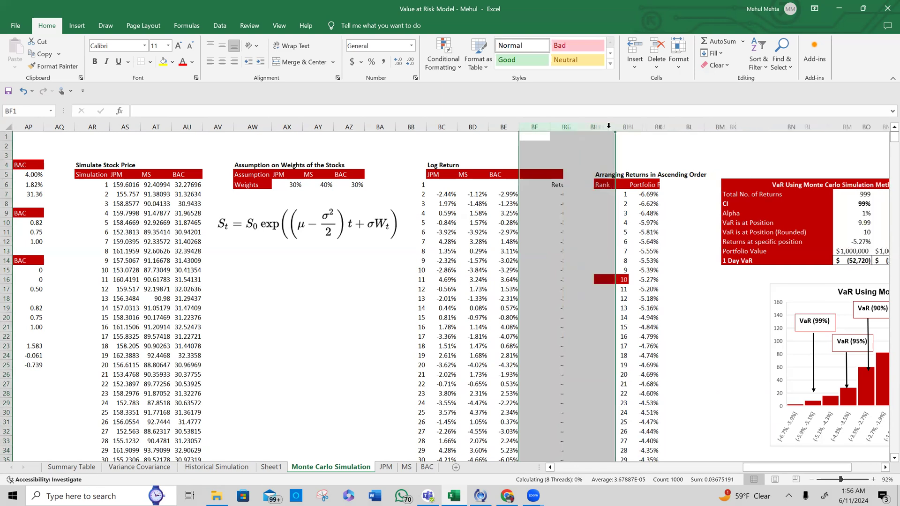
{"action": "left_click", "coordinate": [586, 193]}
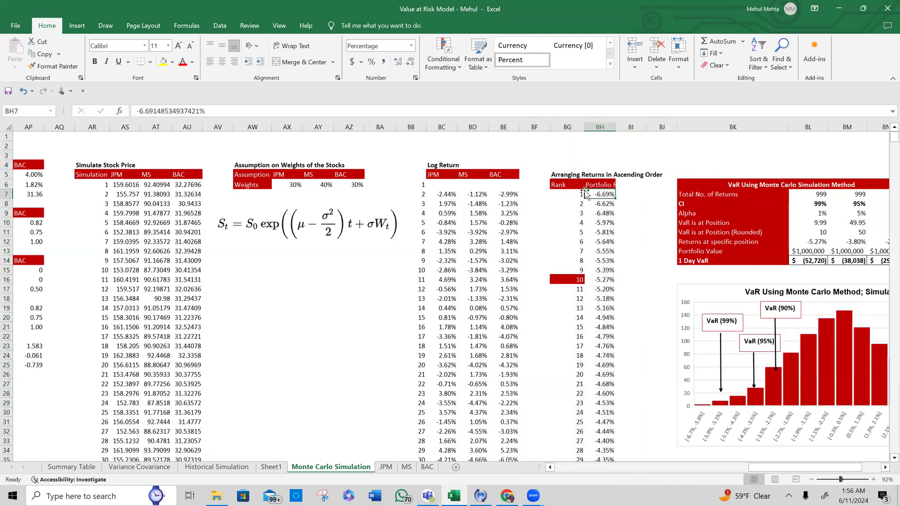
{"action": "key", "text": "F2"}
{"action": "key", "text": "Escape"}
Inspect Total No. of Returns and the confidence level in the 99% column of the Monte Carlo VaR table.
{"action": "scroll", "coordinate": [821, 205], "scroll_direction": "right", "scroll_amount": 2}
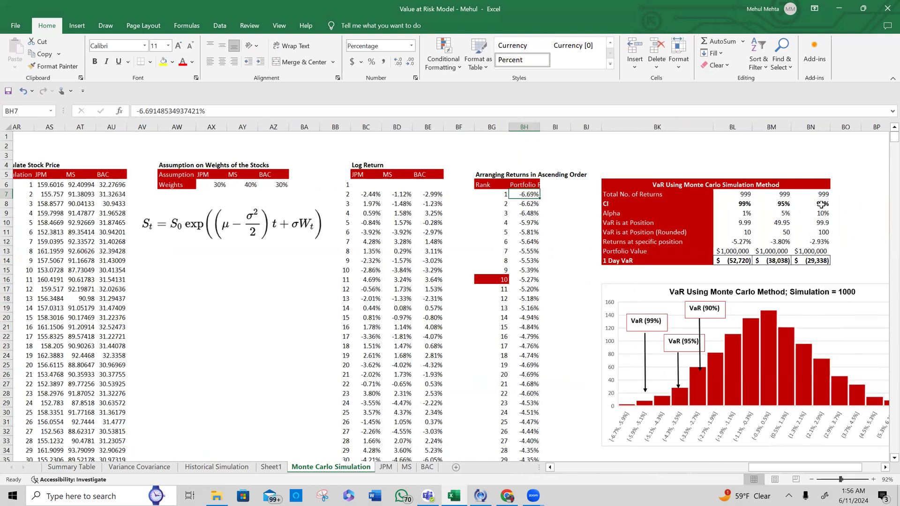
{"action": "scroll", "coordinate": [822, 205], "scroll_direction": "right", "scroll_amount": 3}
{"action": "left_click", "coordinate": [622, 203]}
{"action": "key", "text": "Up"}
{"action": "key", "text": "Left"}
{"action": "key", "text": "Right"}
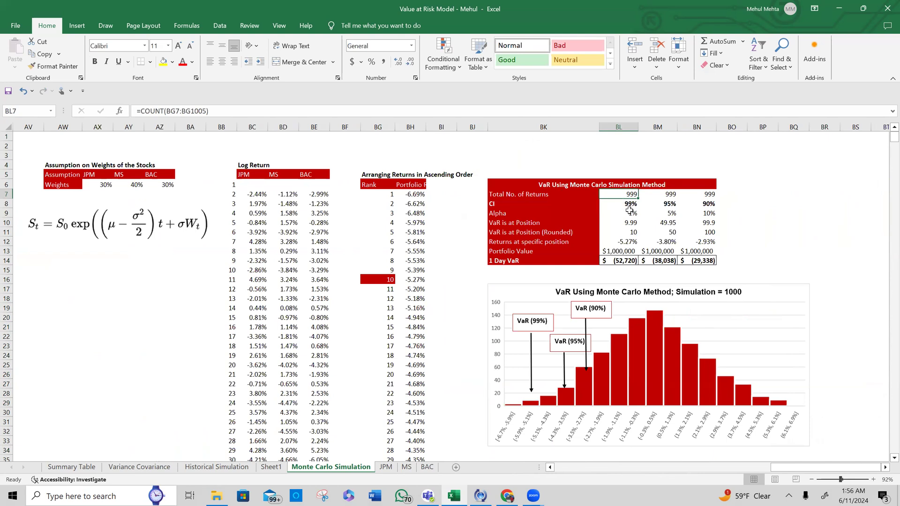
{"action": "left_click", "coordinate": [626, 207]}
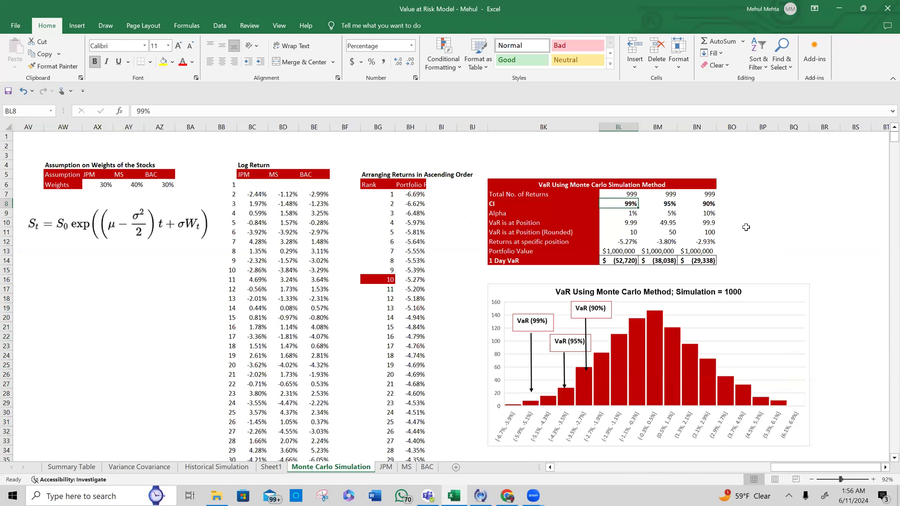
{"action": "key", "text": "Up"}
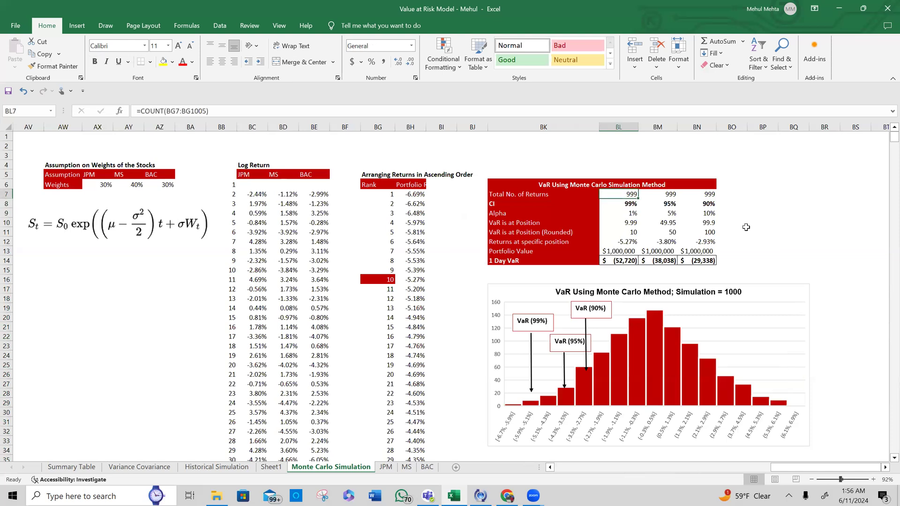
{"action": "type", "text": "1000"}
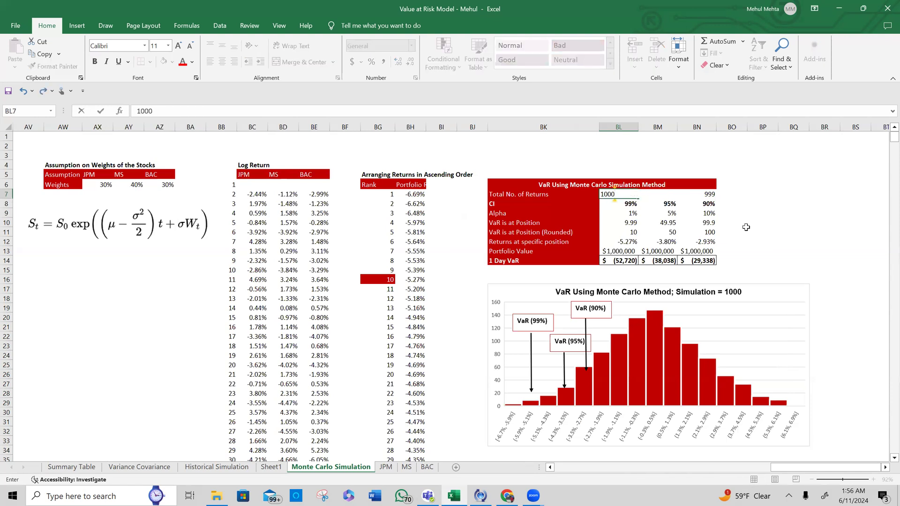
{"action": "key", "text": "Escape"}
{"action": "key", "text": "F2"}
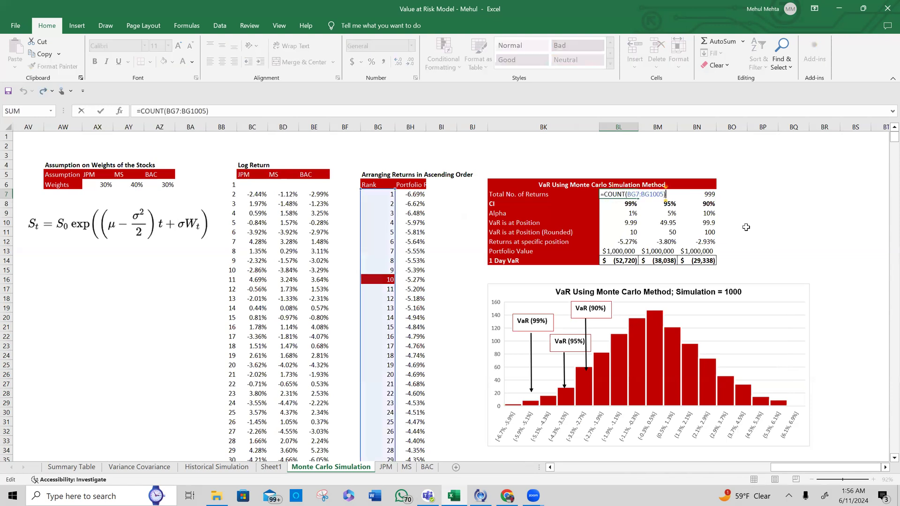
{"action": "key", "text": "Escape"}
{"action": "type", "text": "1"}
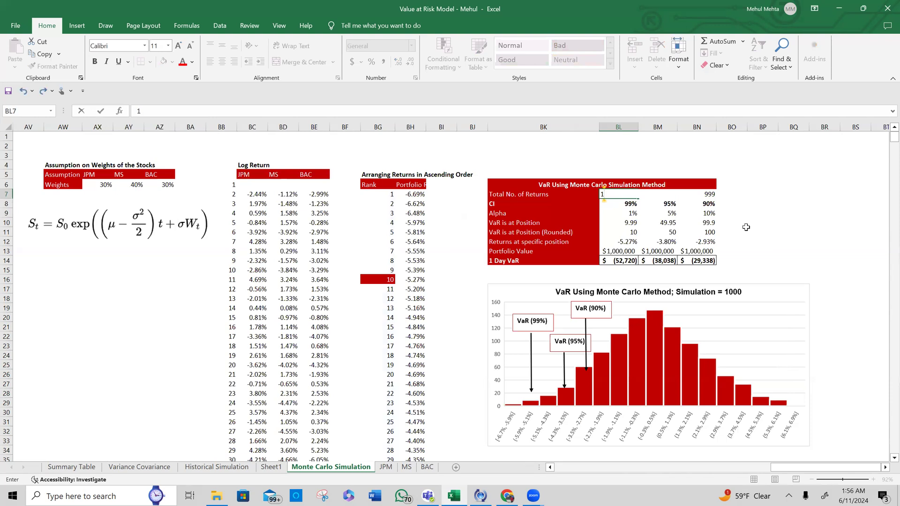
{"action": "key", "text": "Escape"}
Examine the last rank and portfolio return at the end of the ascending list, and return to rank 1.
{"action": "key", "text": "Left"}
{"action": "key", "text": "Left"}
{"action": "key", "text": "Left"}
{"action": "key", "text": "Left"}
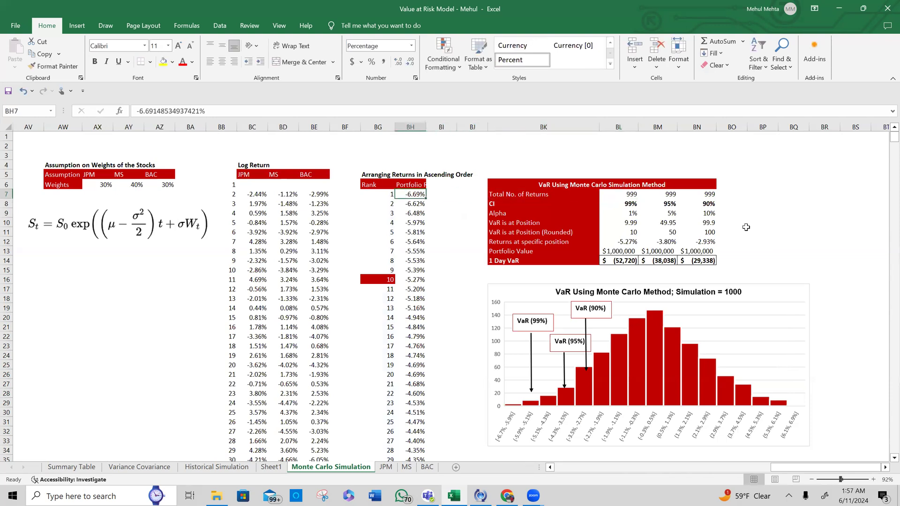
{"action": "key", "text": "ctrl+Down"}
{"action": "key", "text": "Down"}
{"action": "key", "text": "Down"}
{"action": "key", "text": "ctrl+Up"}
{"action": "key", "text": "Left"}
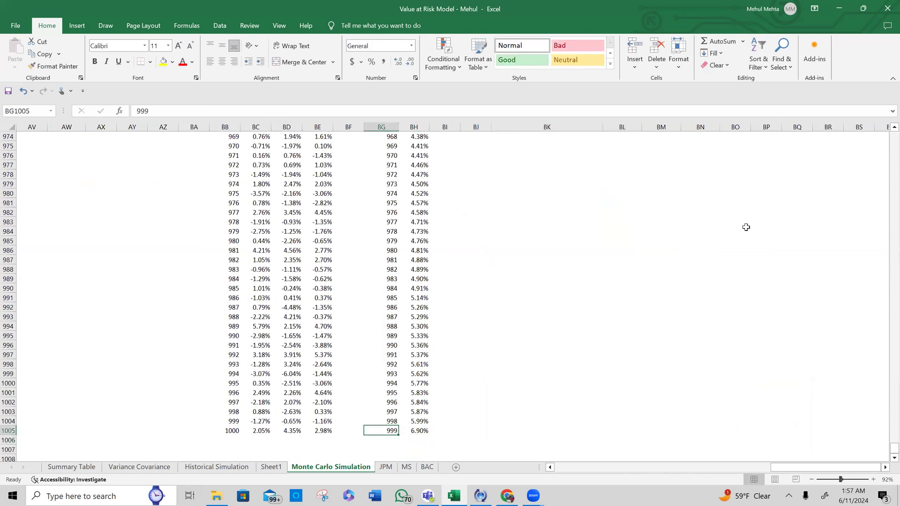
{"action": "key", "text": "ctrl+Up"}
{"action": "scroll", "coordinate": [746, 227], "scroll_direction": "up", "scroll_amount": 2}
{"action": "key", "text": "Down"}
{"action": "key", "text": "Down"}
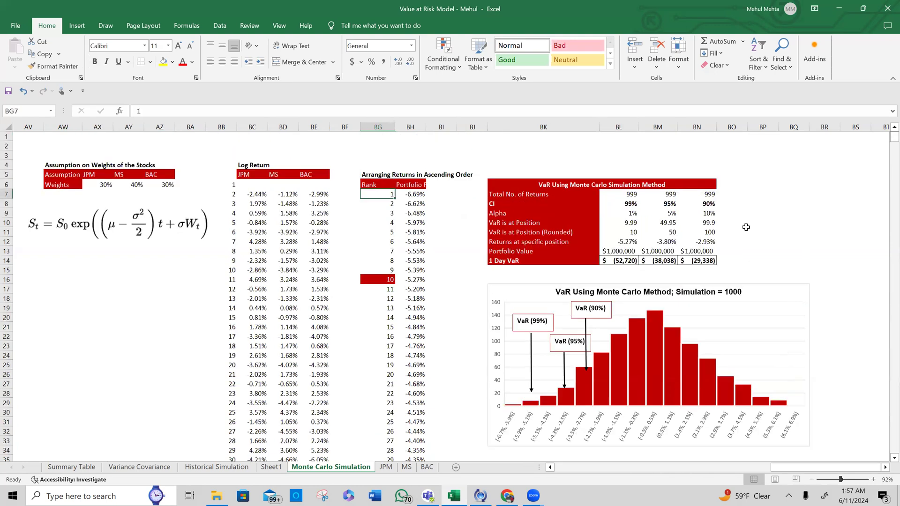
Inspect the COUNT formula for Total No. of Returns in BL7 and the range it references.
{"action": "left_click", "coordinate": [628, 196]}
{"action": "double_click", "coordinate": [628, 196]}
{"action": "key", "text": "Escape"}
{"action": "double_click", "coordinate": [628, 197]}
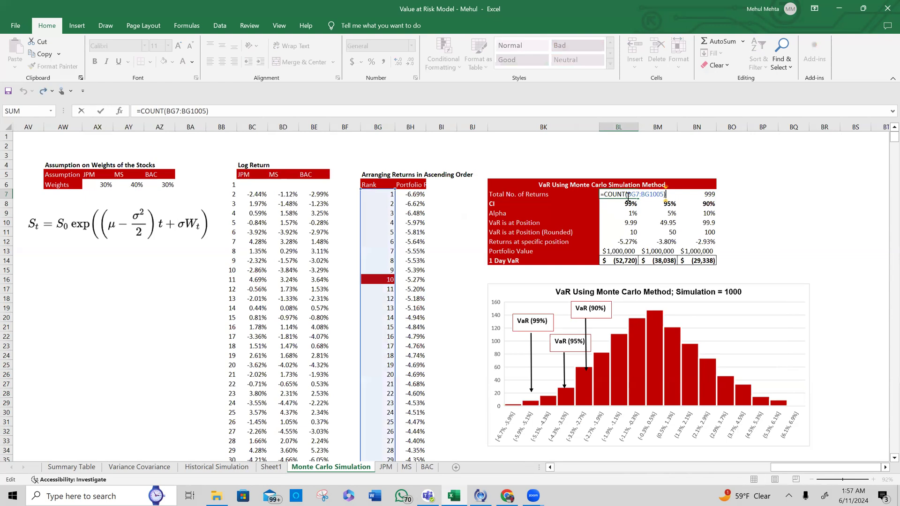
{"action": "key", "text": "Return"}
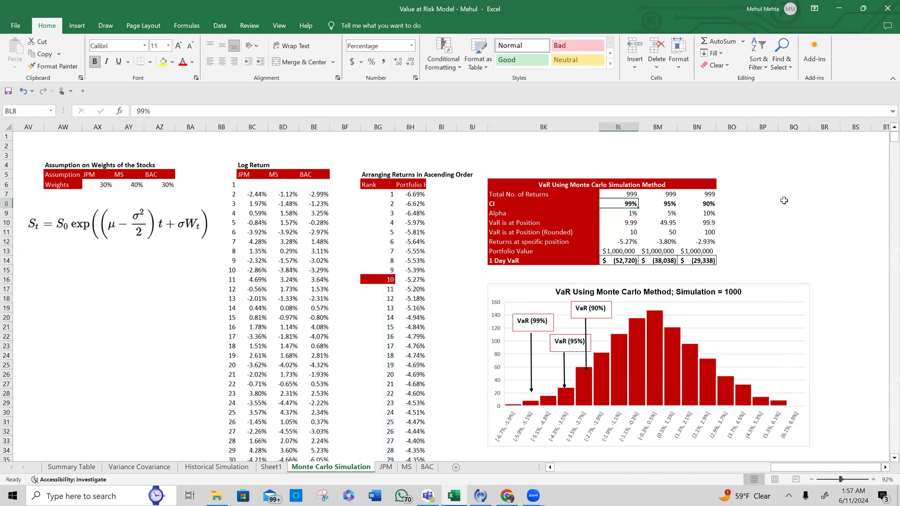
Trace how Alpha in BL9 and the VaR position in BL10 are calculated from the number of returns and confidence level.
{"action": "key", "text": "Down"}
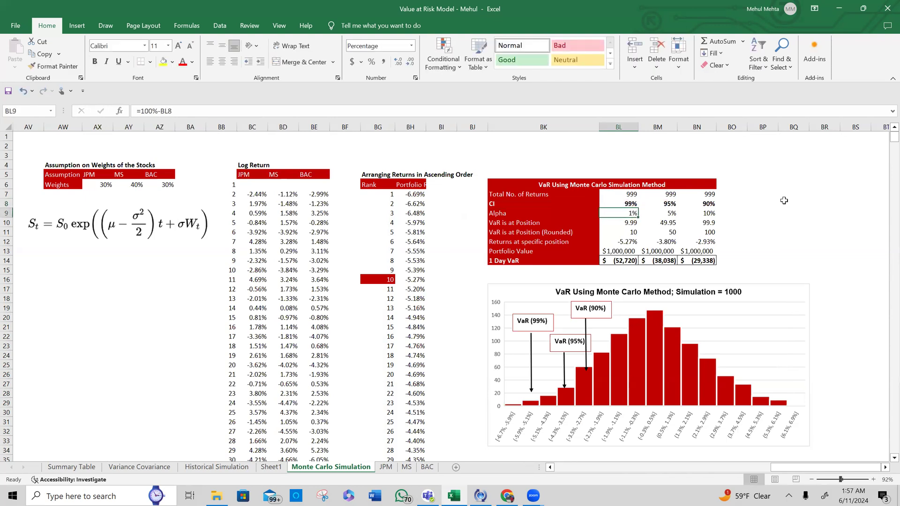
{"action": "key", "text": "Down"}
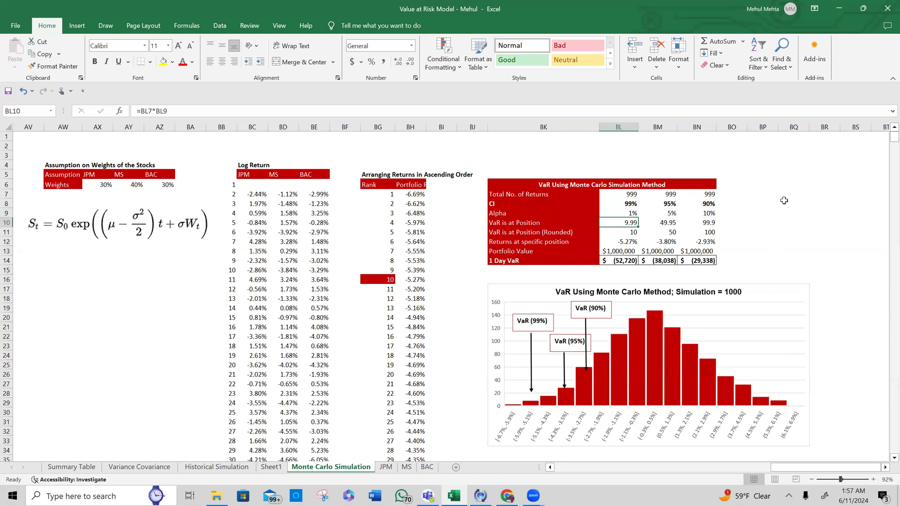
{"action": "key", "text": "Down"}
{"action": "key", "text": "Up"}
{"action": "key", "text": "Up"}
{"action": "key", "text": "Up"}
{"action": "key", "text": "Up"}
{"action": "key", "text": "Down"}
{"action": "key", "text": "Down"}
{"action": "key", "text": "Down"}
{"action": "key", "text": "Up"}
{"action": "key", "text": "Up"}
{"action": "key", "text": "Down"}
{"action": "key", "text": "Down"}
{"action": "key", "text": "F2"}
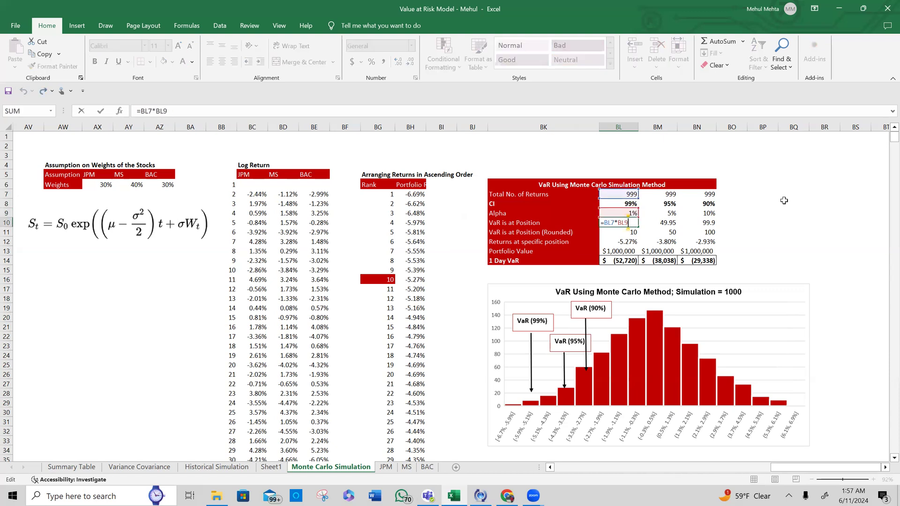
{"action": "key", "text": "Escape"}
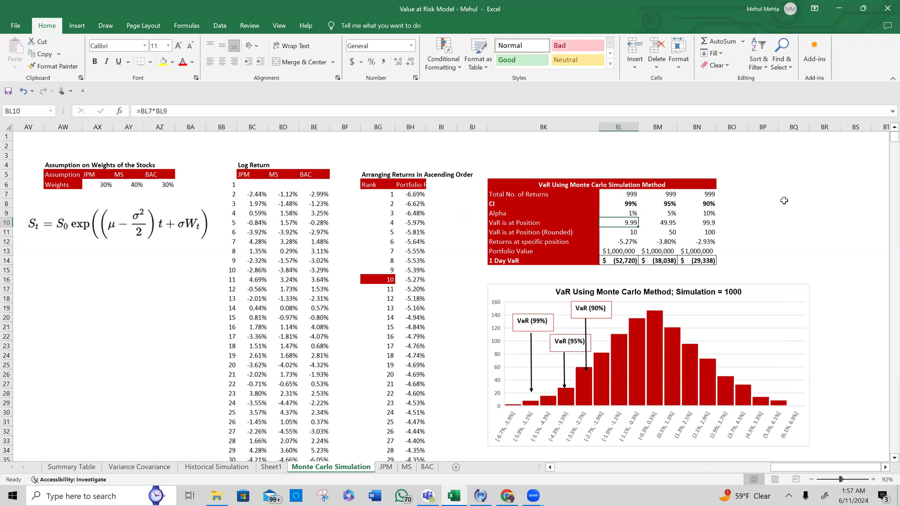
Review ranks 2 to 12 in the ascending list and inspect the ROUNDUP formula for the rounded VaR position in BL11.
{"action": "left_click_drag", "start_coordinate": [389, 204], "coordinate": [393, 300]}
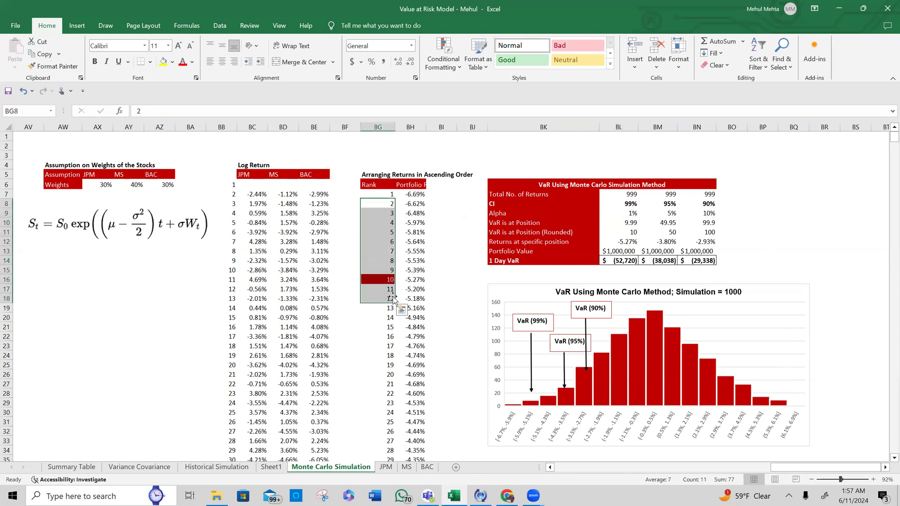
{"action": "left_click", "coordinate": [630, 233]}
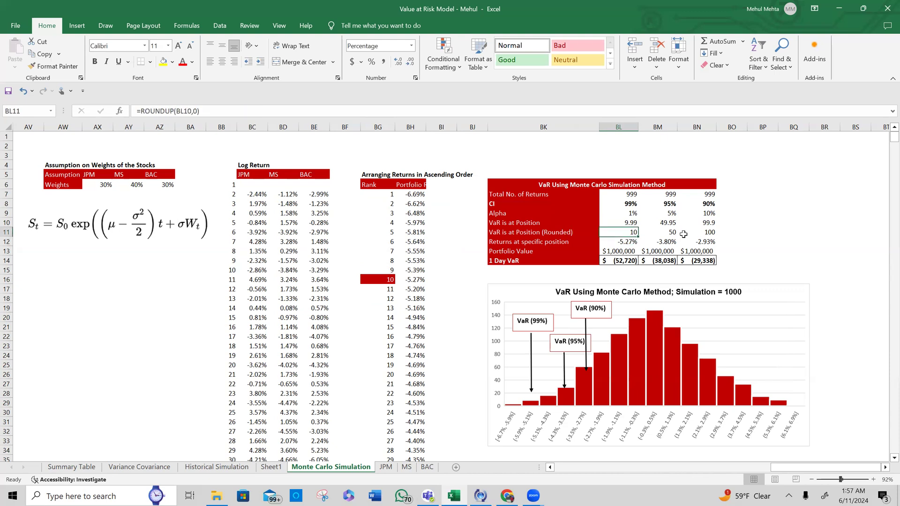
Inspect the VLOOKUP formula in BL12 and compare its result with the portfolio return at rank 10 in the ascending list.
{"action": "key", "text": "Down"}
{"action": "key", "text": "F2"}
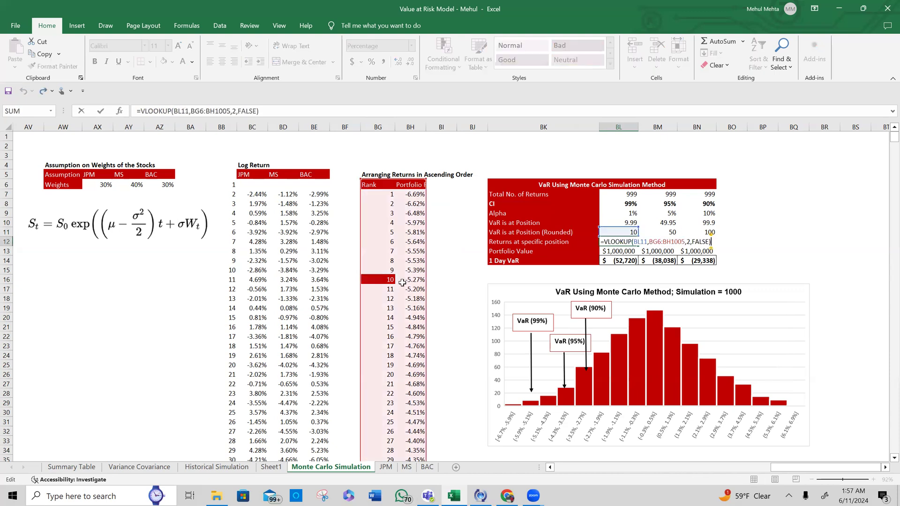
{"action": "key", "text": "Escape"}
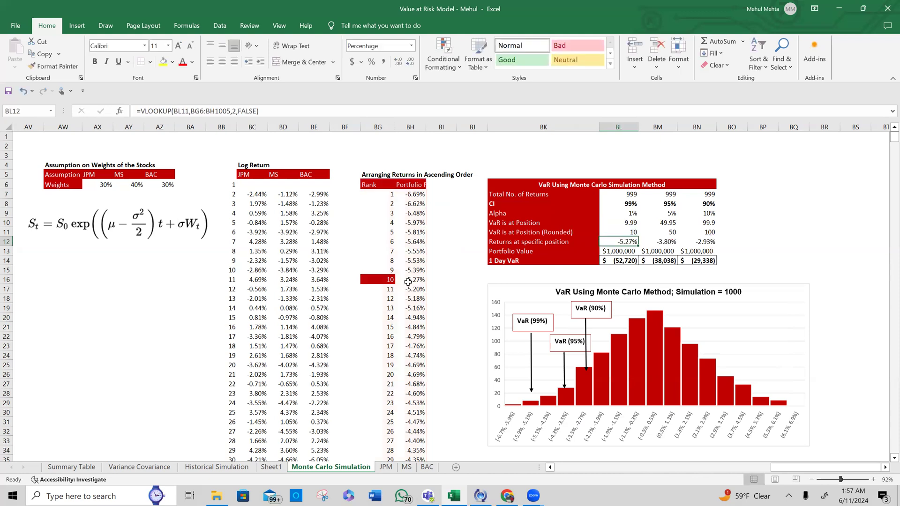
{"action": "left_click", "coordinate": [410, 283]}
{"action": "key", "text": "ctrl+Down"}
{"action": "key", "text": "ctrl+Up"}
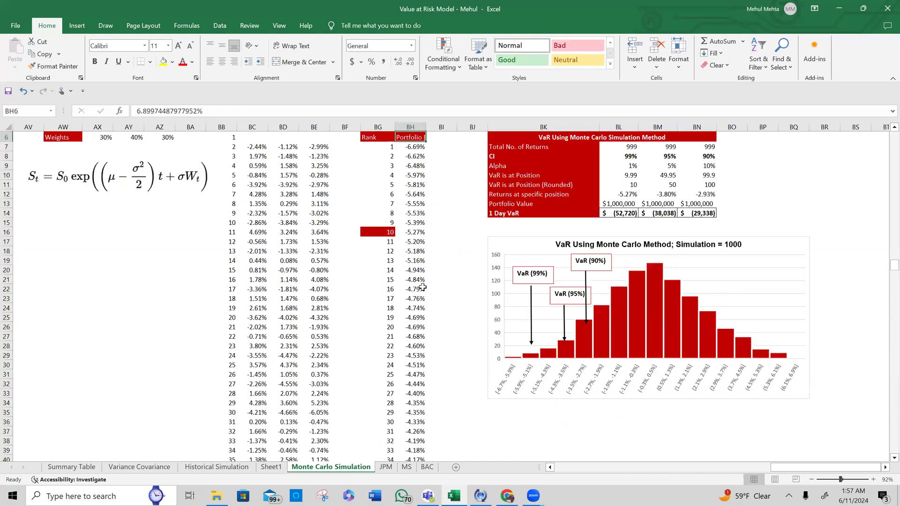
{"action": "left_click", "coordinate": [411, 242]}
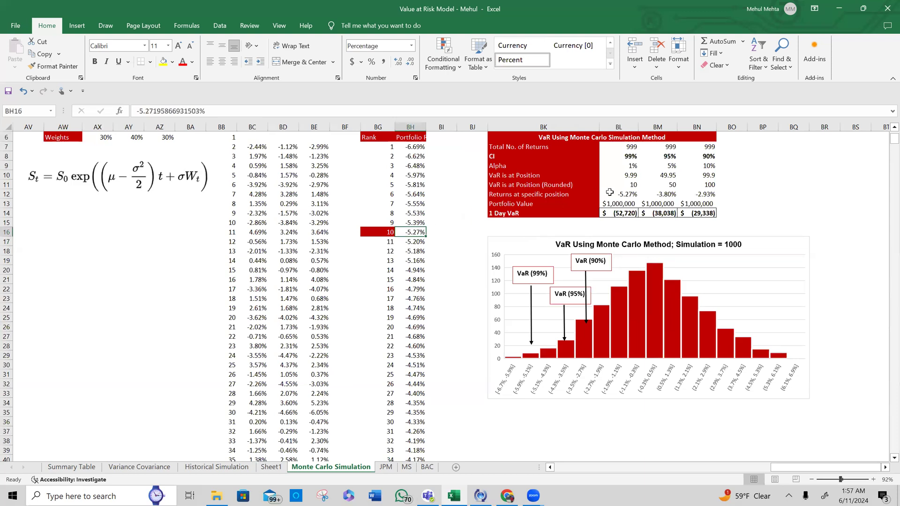
{"action": "left_click", "coordinate": [619, 194]}
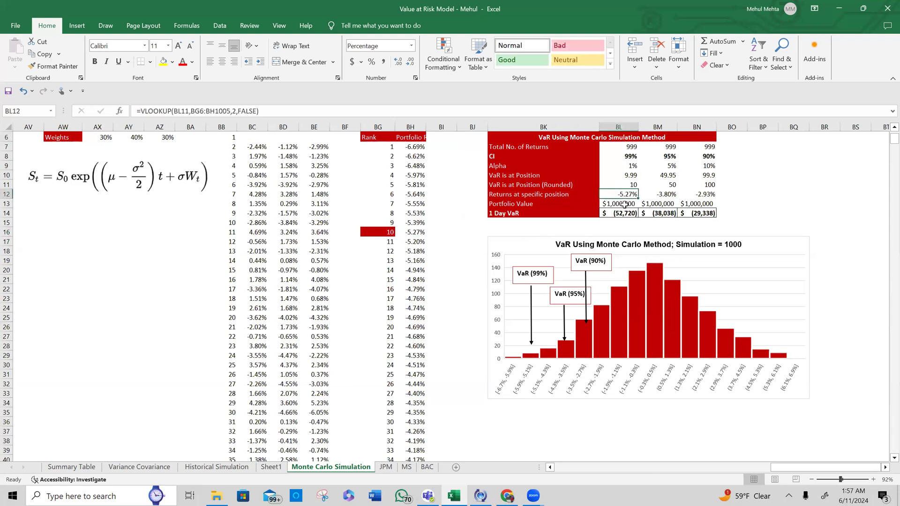
Review the portfolio value in BL13 and trace how the 99% 1 Day VaR in BL14 is calculated from it.
{"action": "left_click", "coordinate": [625, 205]}
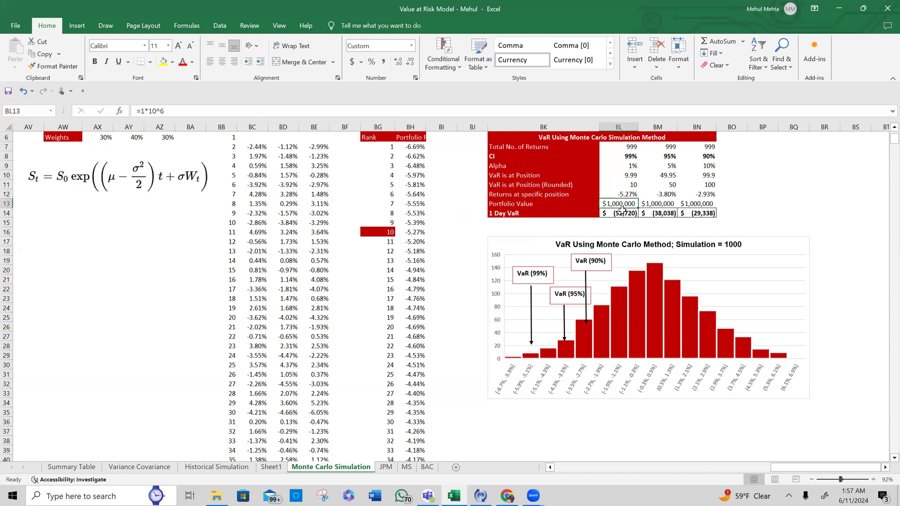
{"action": "left_click", "coordinate": [619, 214]}
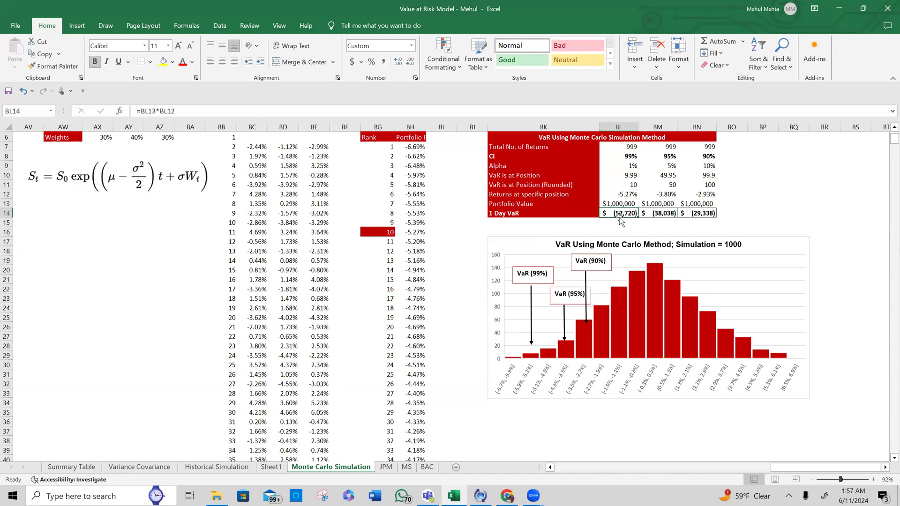
{"action": "key", "text": "F2"}
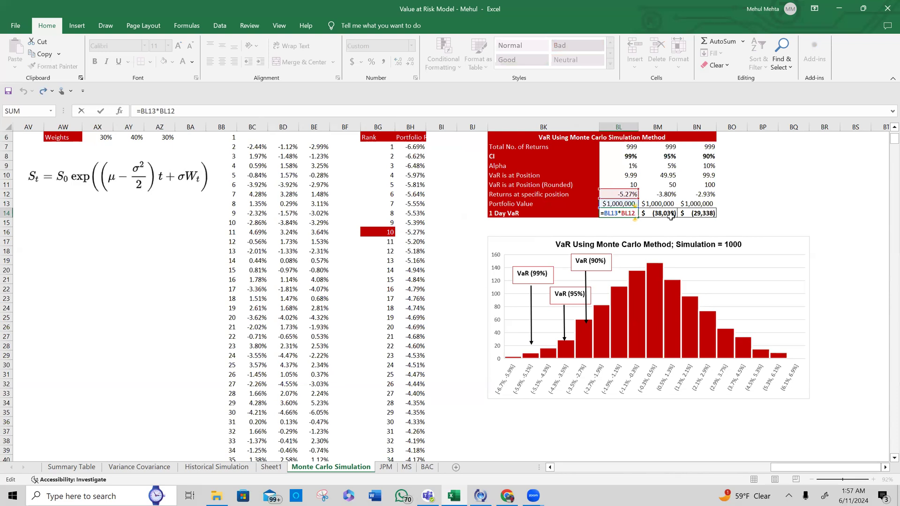
{"action": "scroll", "coordinate": [671, 217], "scroll_direction": "up", "scroll_amount": 1}
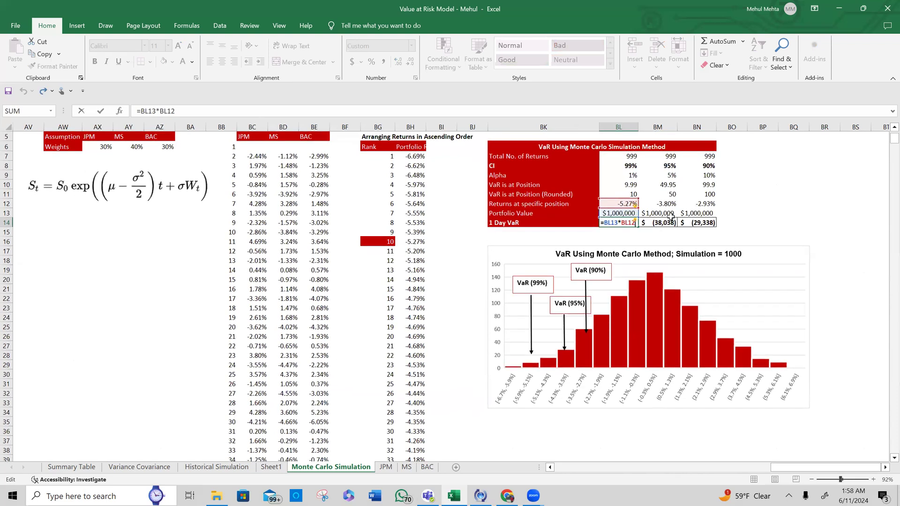
{"action": "key", "text": "ctrl+Return"}
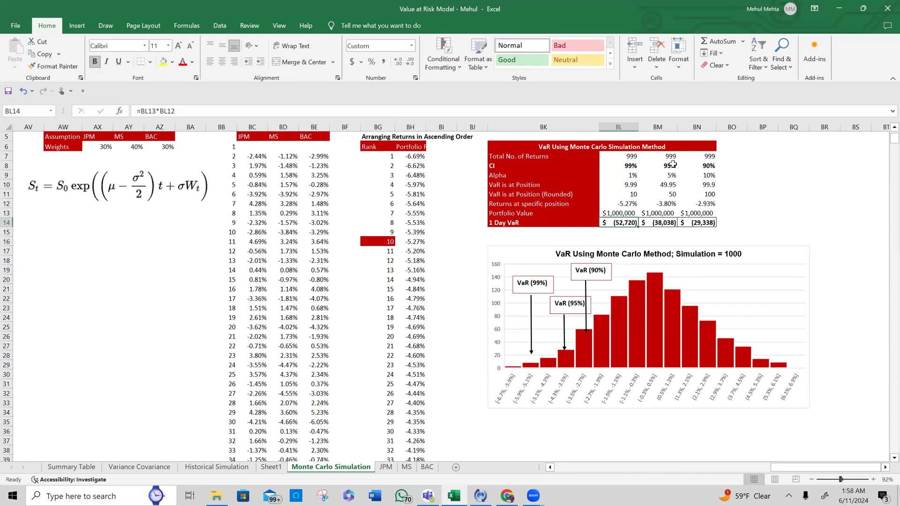
Trace the 95% confidence column from BM8 through Alpha in BM9 to the VaR position formula in BM10.
{"action": "left_click", "coordinate": [672, 165]}
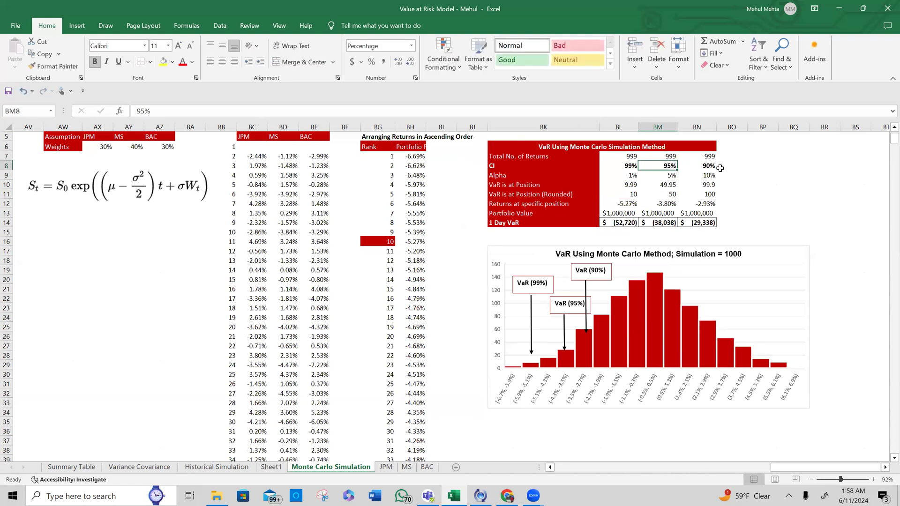
{"action": "key", "text": "Down"}
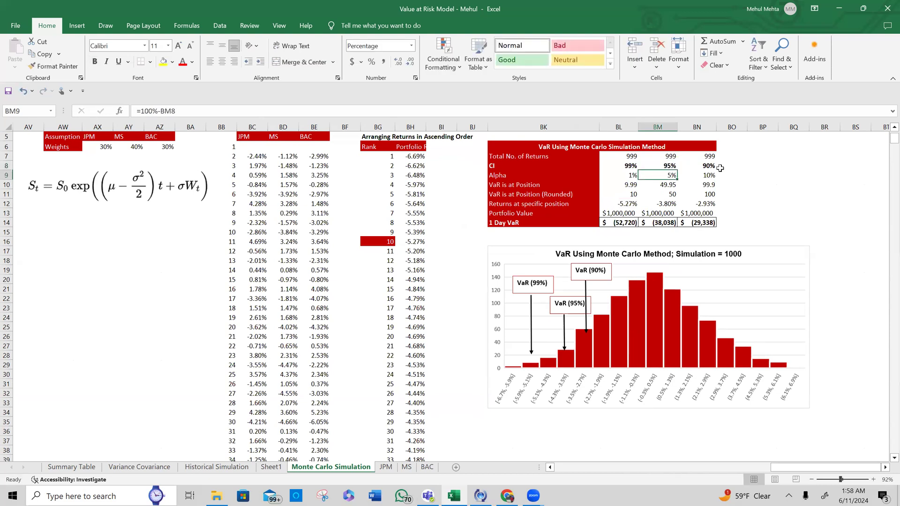
{"action": "key", "text": "Down"}
{"action": "key", "text": "F2"}
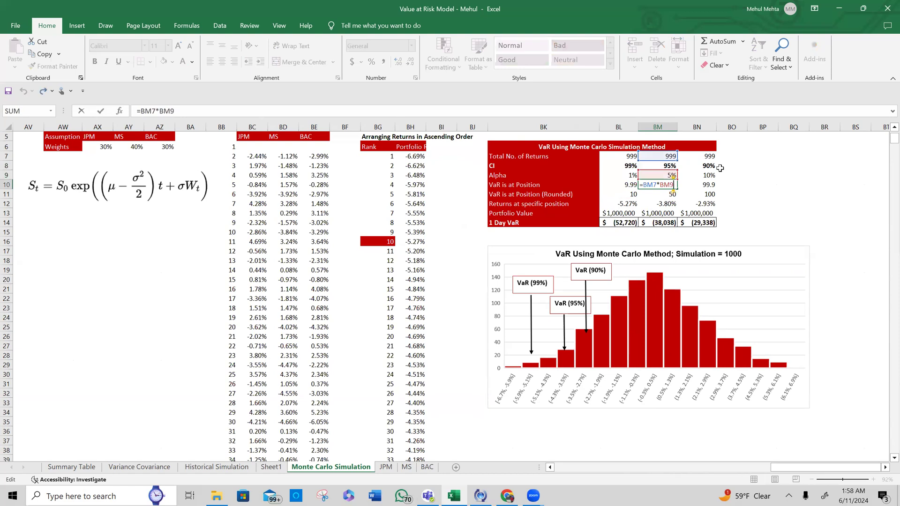
{"action": "key", "text": "Return"}
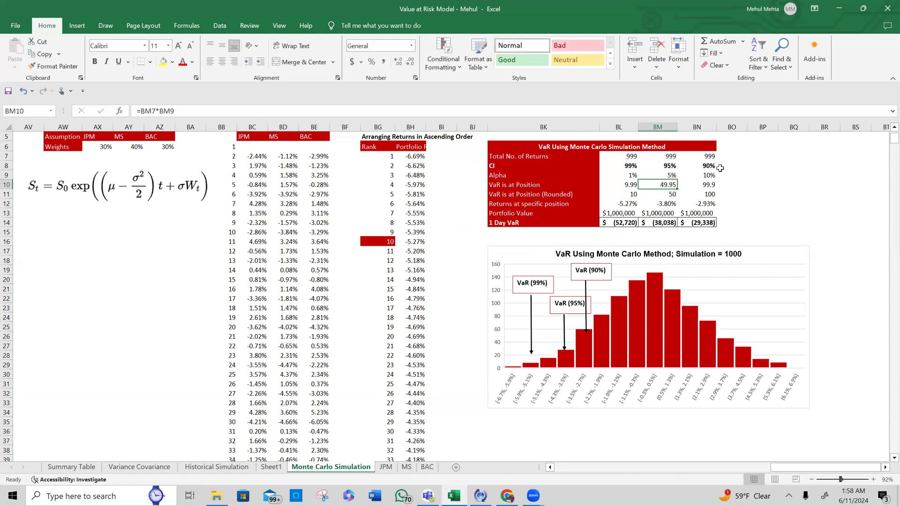
{"action": "key", "text": "F2"}
{"action": "key", "text": "Escape"}
{"action": "key", "text": "F2"}
{"action": "key", "text": "Escape"}
Inspect the VLOOKUP formula in BM12 and find the matching rank 50 return in the ascending list.
{"action": "key", "text": "Up"}
{"action": "key", "text": "Down"}
{"action": "key", "text": "Down"}
{"action": "key", "text": "F2"}
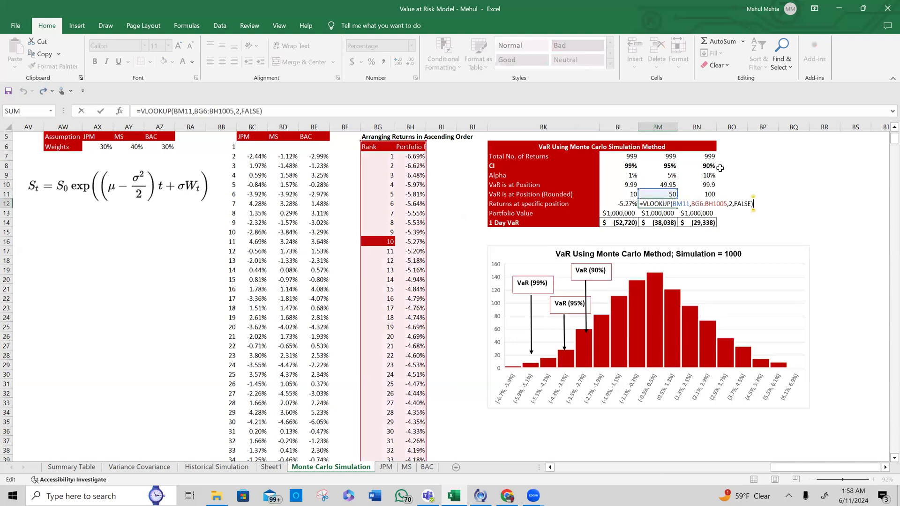
{"action": "scroll", "coordinate": [428, 273], "scroll_direction": "down", "scroll_amount": 9}
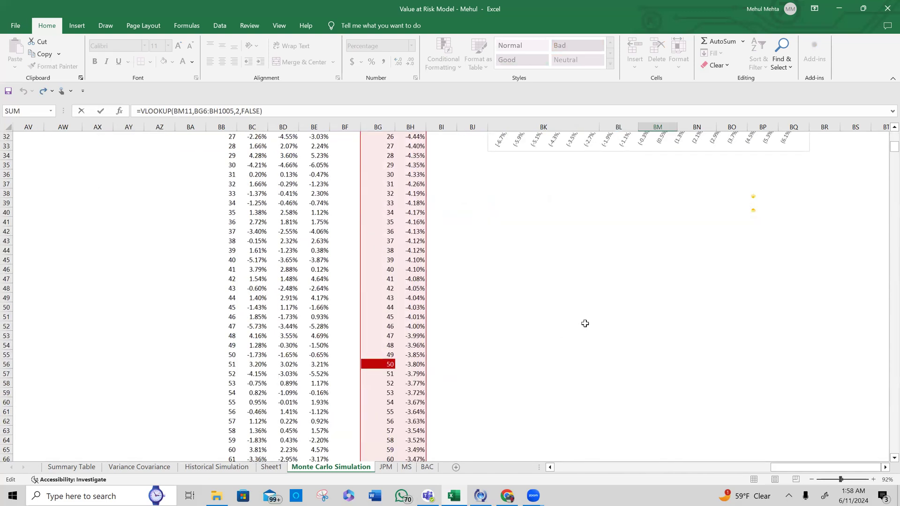
{"action": "key", "text": "Escape"}
{"action": "scroll", "coordinate": [661, 250], "scroll_direction": "up", "scroll_amount": 3}
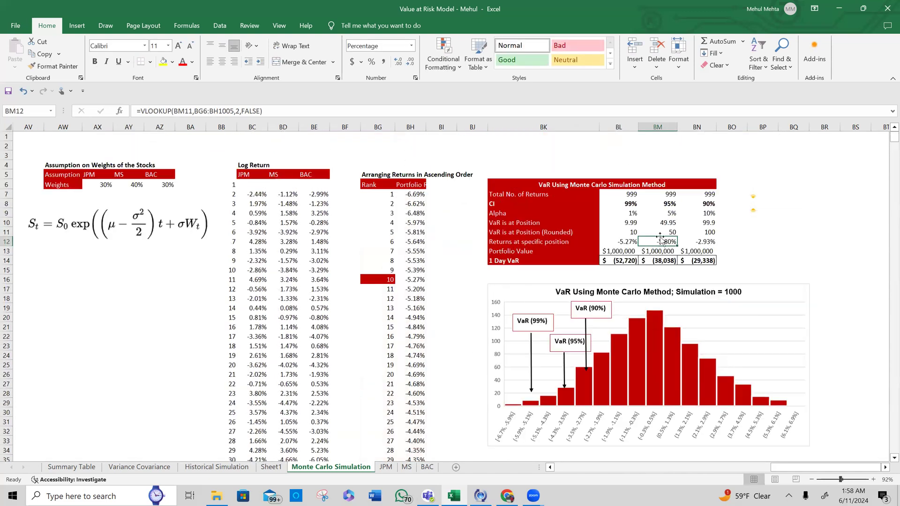
Inspect the 95% 1 Day VaR formula in BM14 and the cells it multiplies.
{"action": "left_click", "coordinate": [652, 261]}
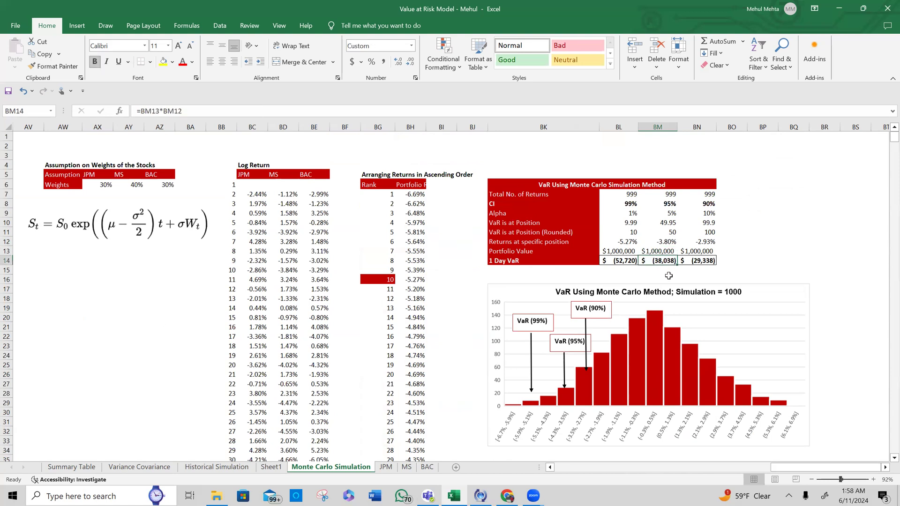
{"action": "double_click", "coordinate": [671, 259]}
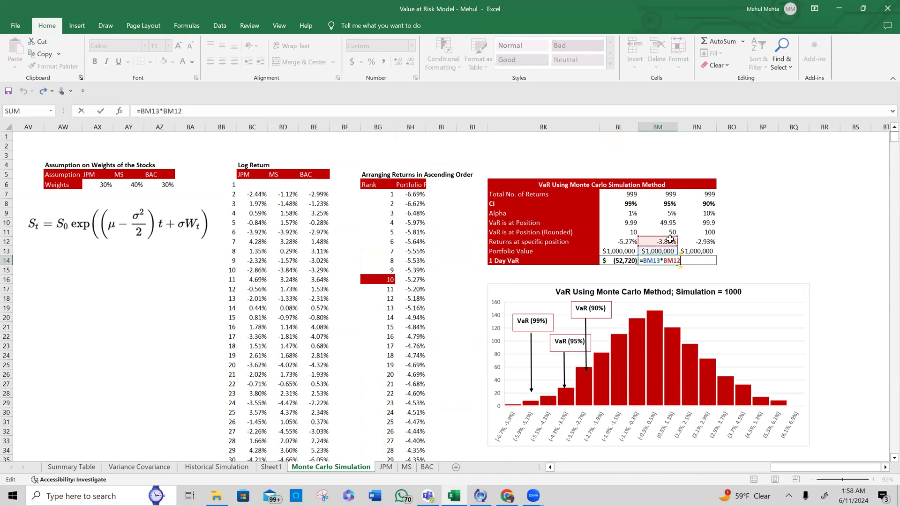
{"action": "key", "text": "Escape"}
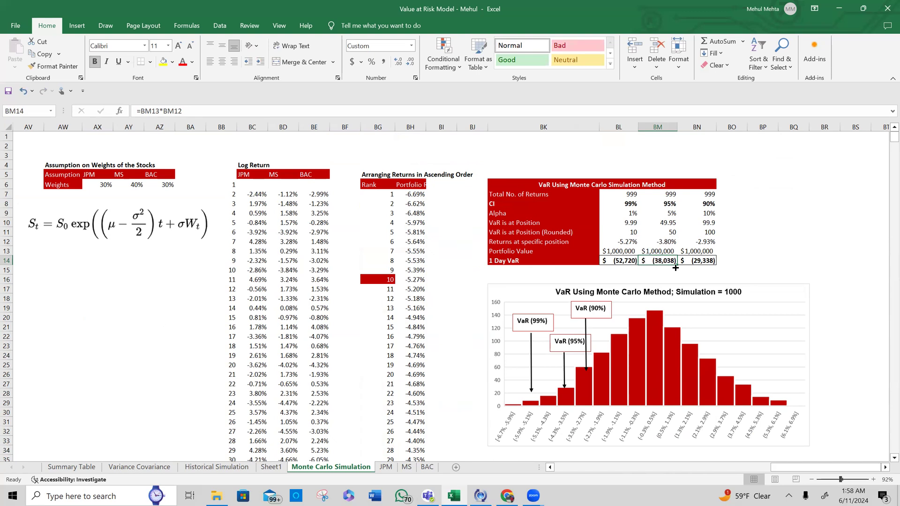
Trace the 90% confidence column from Alpha in BN9 to the VaR position in BN10 and its rounded value in BN11.
{"action": "left_click", "coordinate": [705, 208]}
{"action": "left_click", "coordinate": [712, 214]}
{"action": "left_click", "coordinate": [719, 215]}
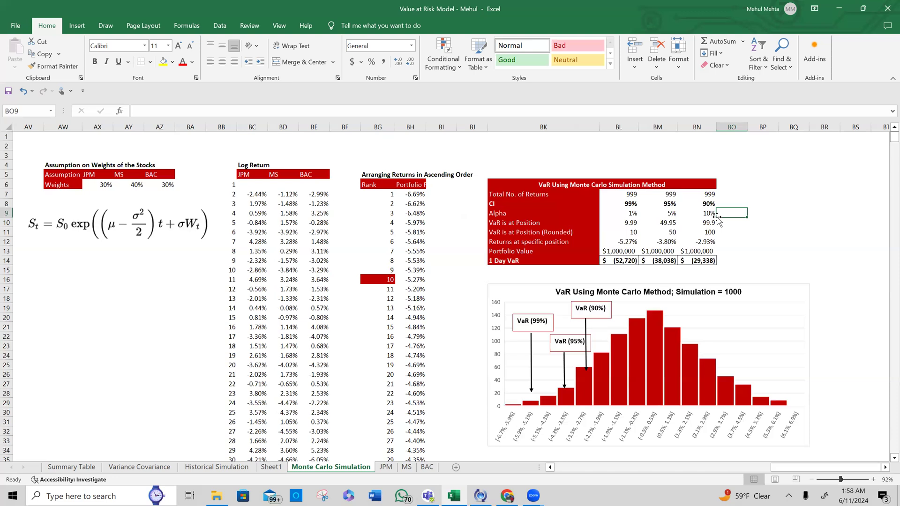
{"action": "left_click", "coordinate": [715, 214]}
{"action": "key", "text": "Down"}
{"action": "key", "text": "F2"}
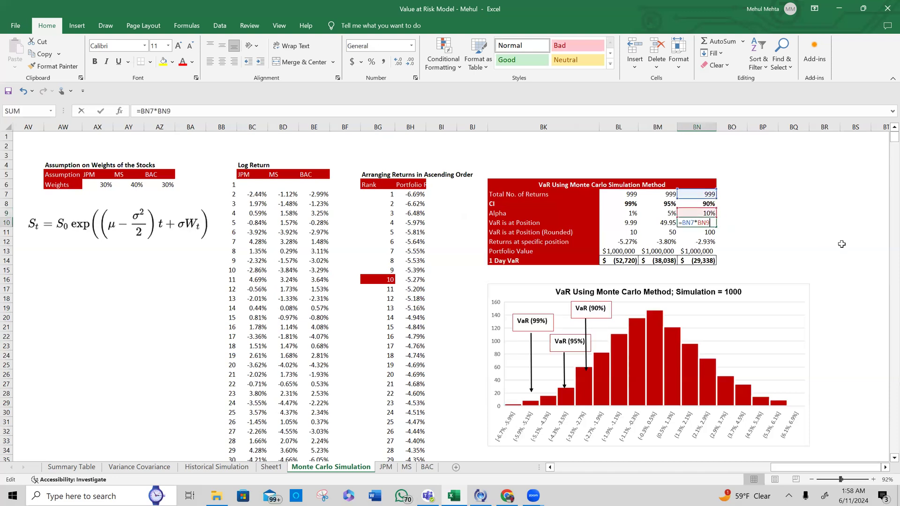
{"action": "key", "text": "Escape"}
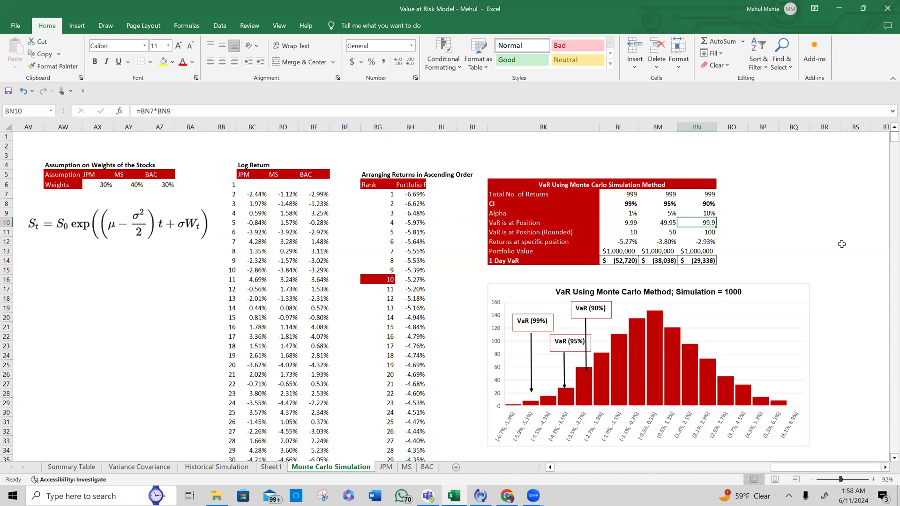
{"action": "key", "text": "Down"}
{"action": "key", "text": "F2"}
{"action": "key", "text": "Return"}
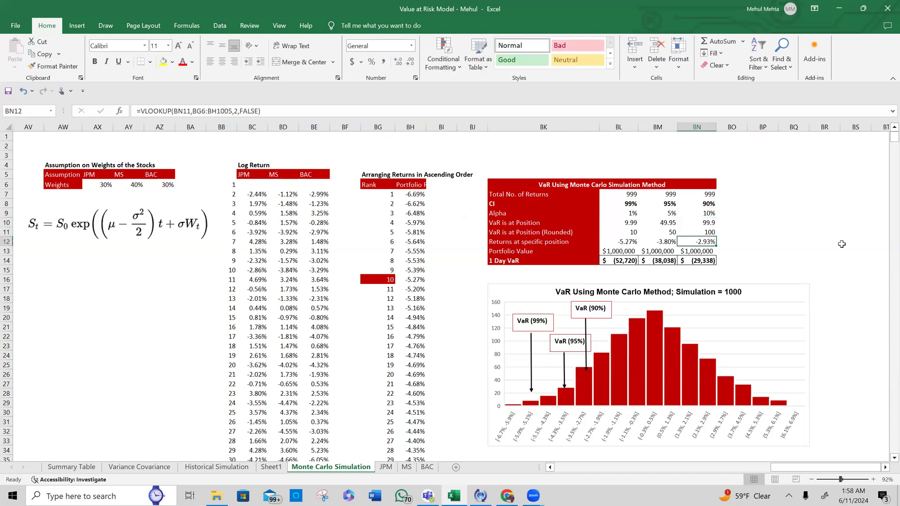
Inspect the VLOOKUP formula in BN12 and find the matching rank 100 return in the ascending list.
{"action": "key", "text": "F2"}
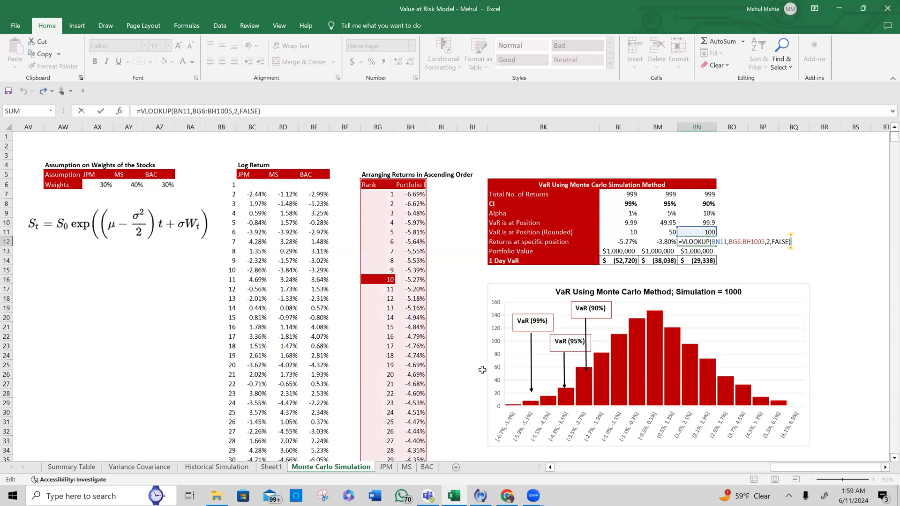
{"action": "scroll", "coordinate": [483, 370], "scroll_direction": "down", "scroll_amount": 6}
{"action": "scroll", "coordinate": [483, 370], "scroll_direction": "down", "scroll_amount": 20}
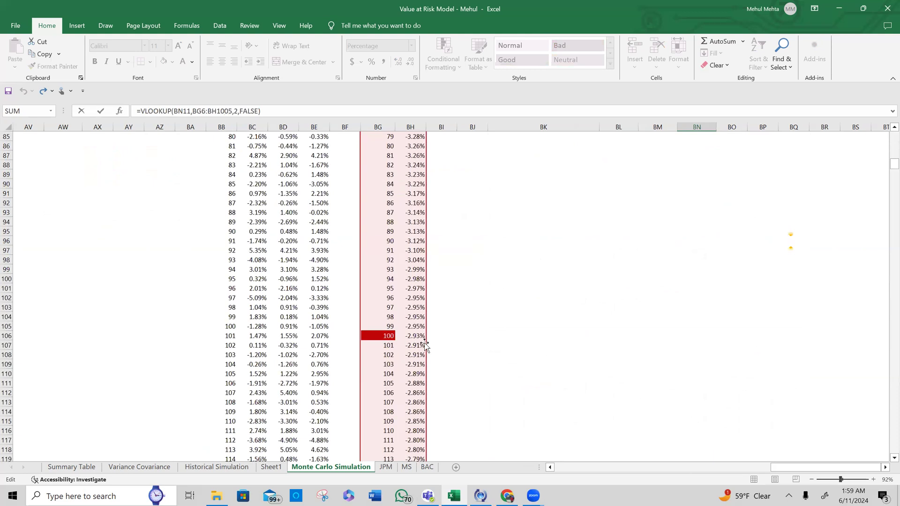
{"action": "key", "text": "Escape"}
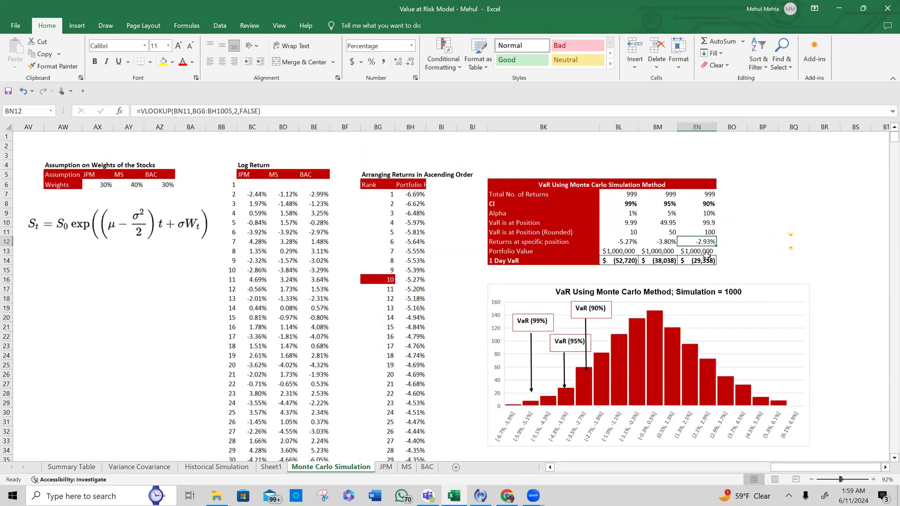
Review the portfolio value in BN13, the 1 Day VaR formula in BN14 and the 90% confidence level in BN8.
{"action": "left_click", "coordinate": [710, 252]}
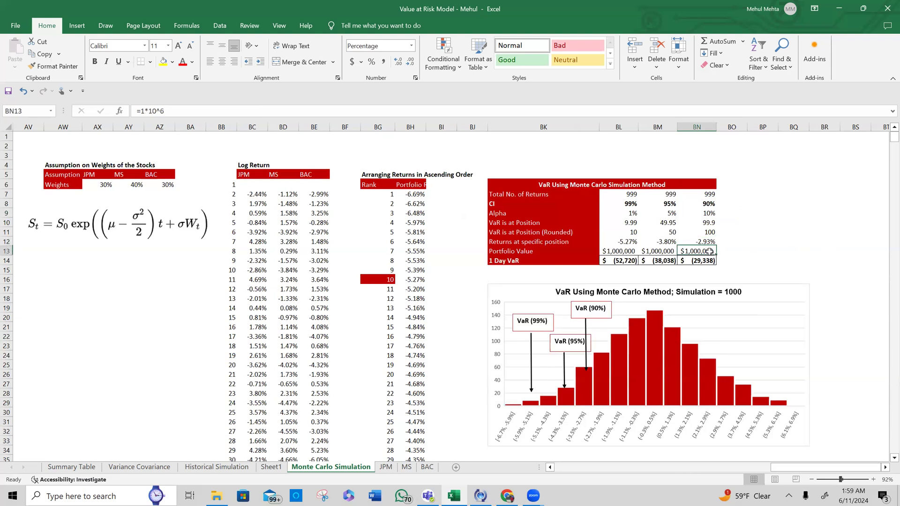
{"action": "left_click", "coordinate": [703, 262]}
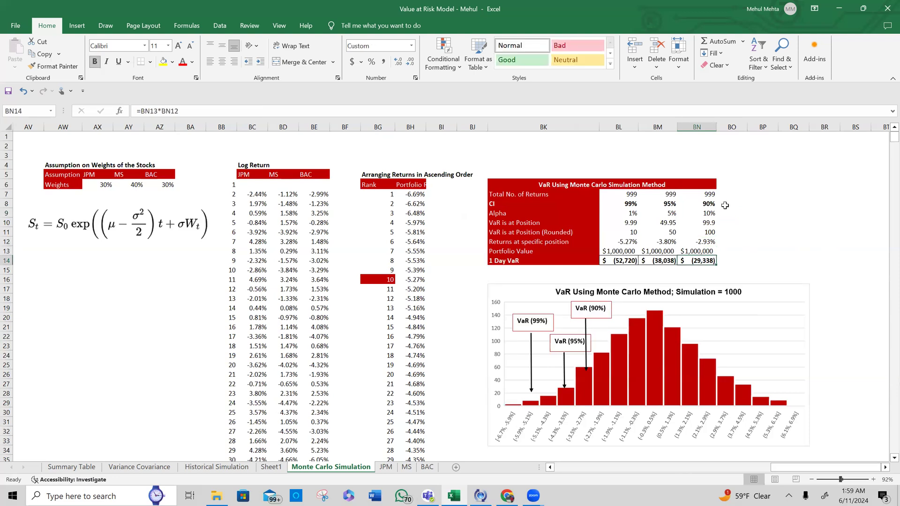
{"action": "left_click", "coordinate": [709, 203]}
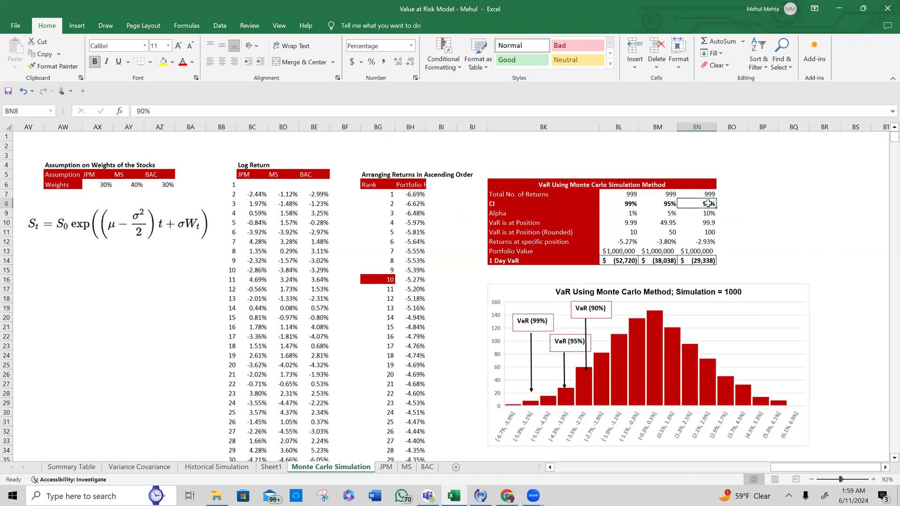
Return to the beginning of the sheet and review the historical prices, the stock returns and the Geometric Brownian motion formula.
{"action": "scroll", "coordinate": [708, 203], "scroll_direction": "left", "scroll_amount": 2}
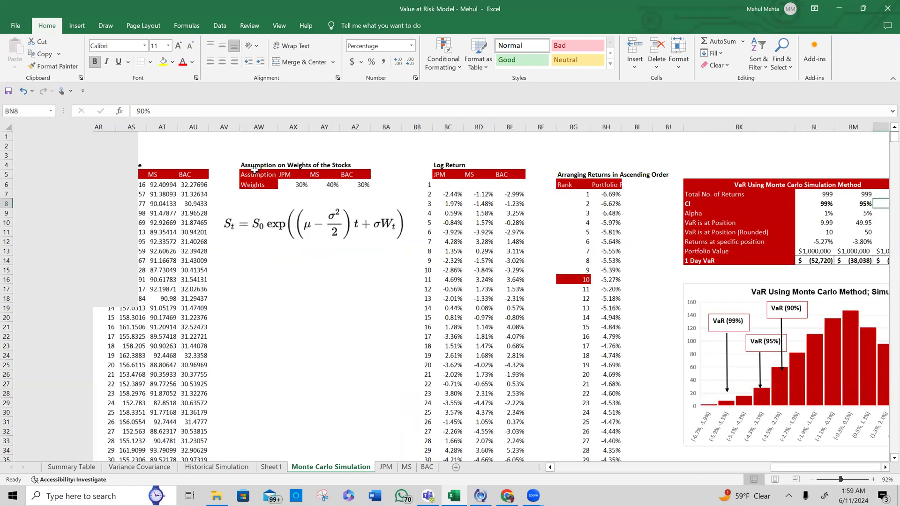
{"action": "scroll", "coordinate": [254, 170], "scroll_direction": "left", "scroll_amount": 10}
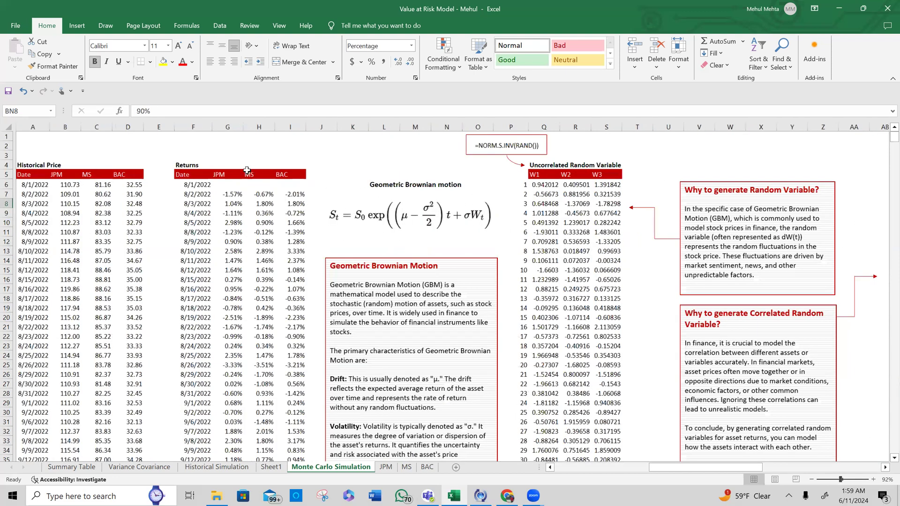
{"action": "left_click_drag", "start_coordinate": [63, 184], "coordinate": [123, 283]}
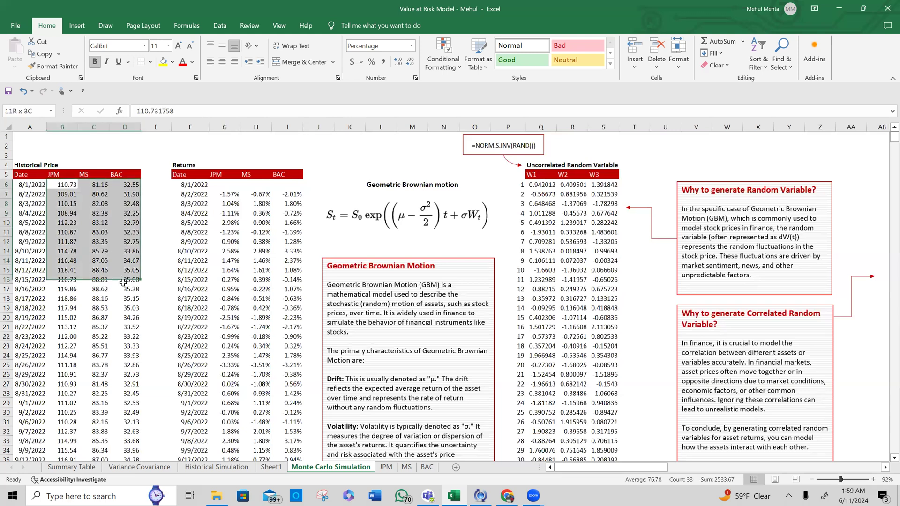
{"action": "left_click_drag", "start_coordinate": [211, 185], "coordinate": [288, 290]}
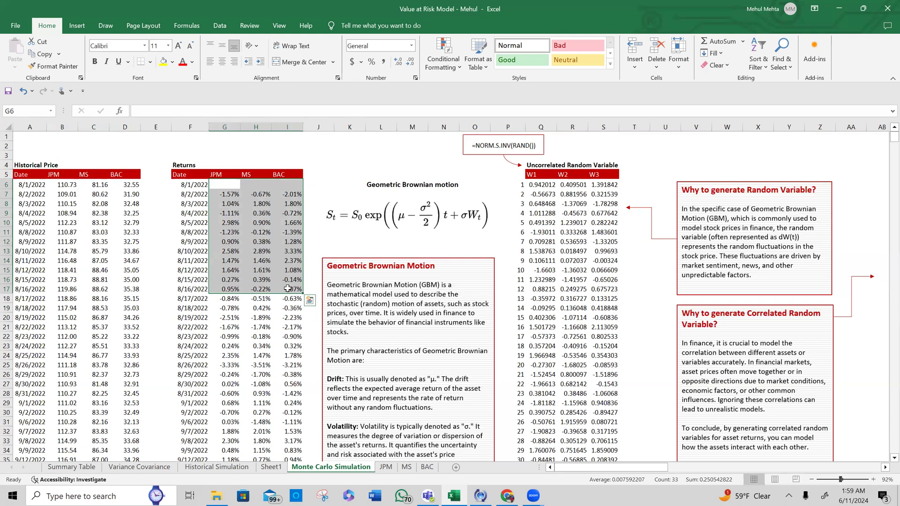
{"action": "left_click", "coordinate": [386, 216]}
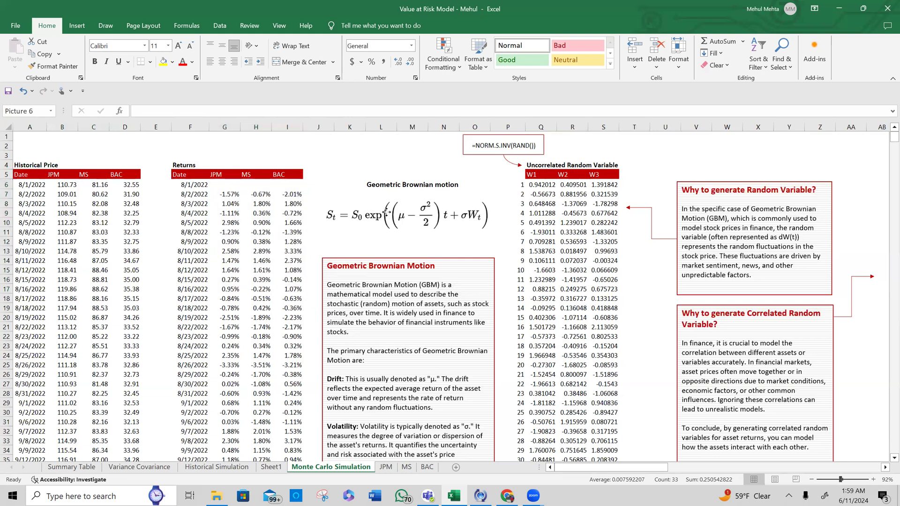
Review the correlation matrix in AN10:AP12 and the Cholesky decomposition matrix in AN15:AP17.
{"action": "left_click", "coordinate": [366, 238]}
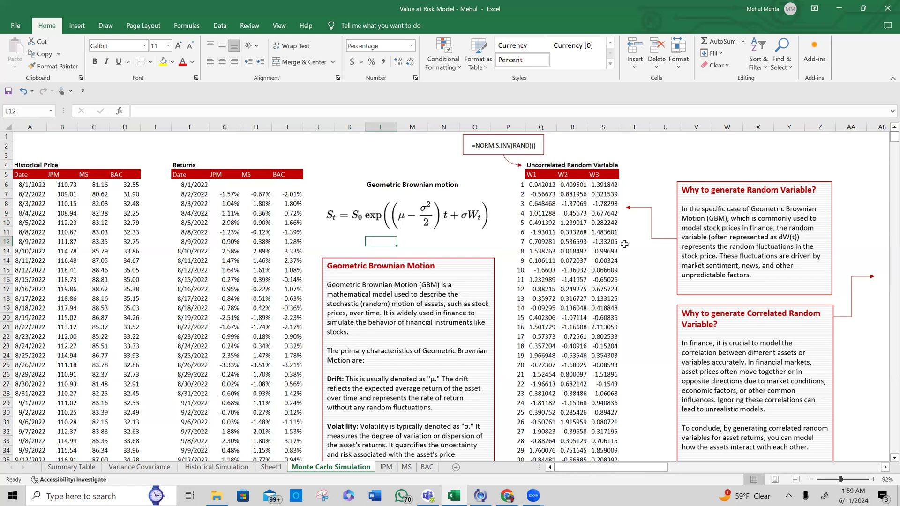
{"action": "scroll", "coordinate": [625, 244], "scroll_direction": "right", "scroll_amount": 3}
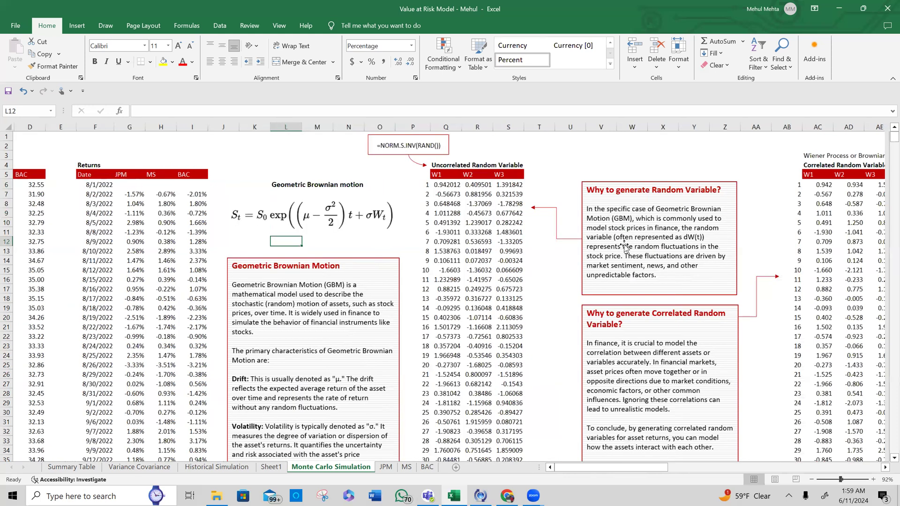
{"action": "scroll", "coordinate": [752, 189], "scroll_direction": "right", "scroll_amount": 3}
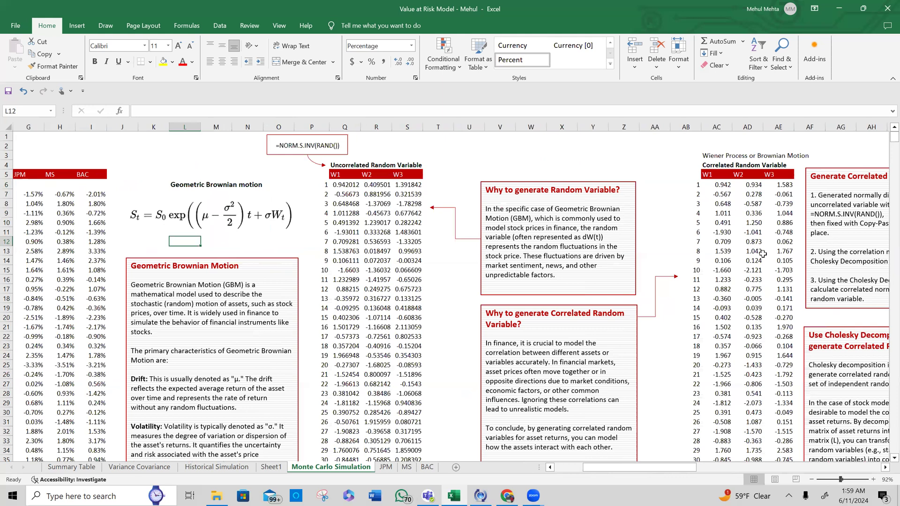
{"action": "scroll", "coordinate": [750, 239], "scroll_direction": "right", "scroll_amount": 4}
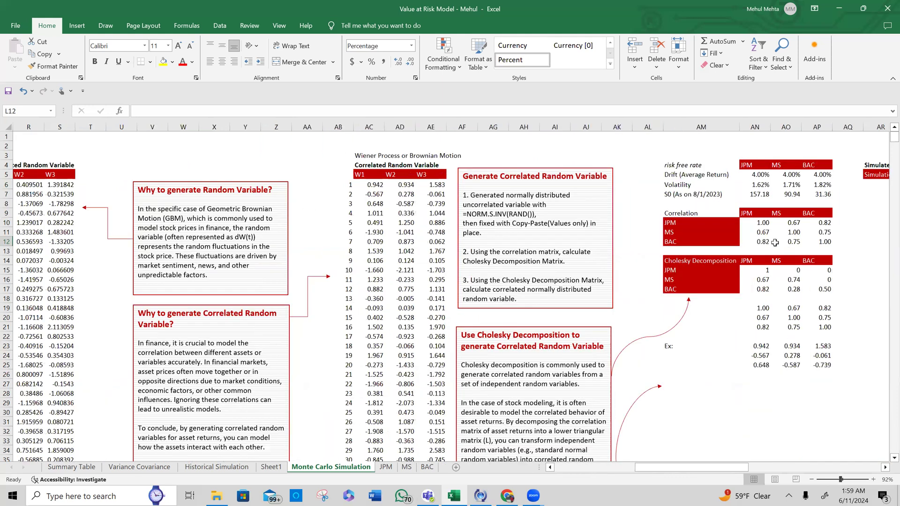
{"action": "left_click_drag", "start_coordinate": [763, 270], "coordinate": [827, 289]}
{"action": "left_click_drag", "start_coordinate": [755, 223], "coordinate": [828, 241]}
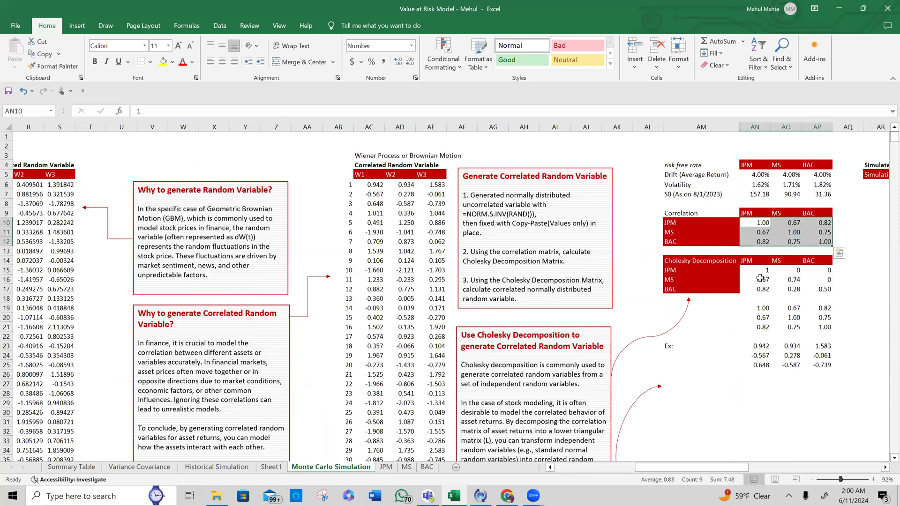
{"action": "left_click_drag", "start_coordinate": [769, 271], "coordinate": [825, 291]}
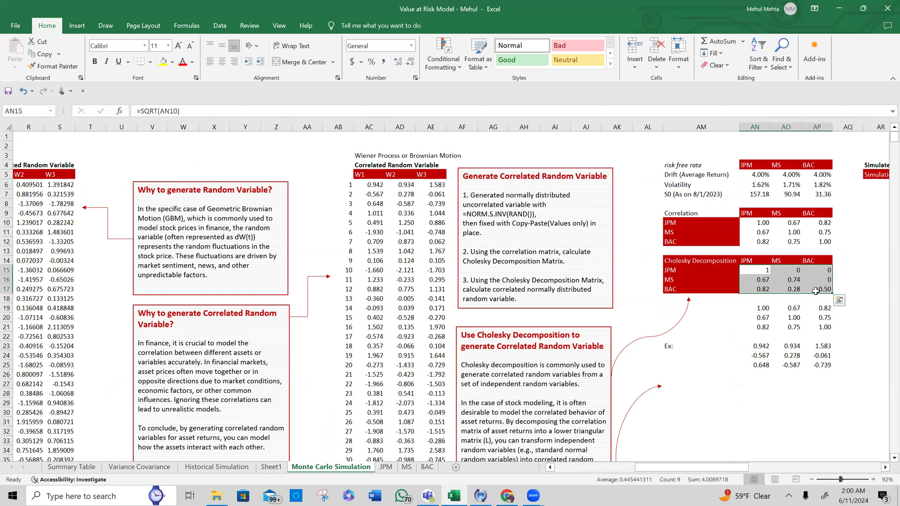
Compare the uncorrelated random variables W1 to W3 with the correlated ones and inspect the array formula in AC7.
{"action": "scroll", "coordinate": [145, 218], "scroll_direction": "left", "scroll_amount": 1}
{"action": "scroll", "coordinate": [146, 218], "scroll_direction": "left", "scroll_amount": 2}
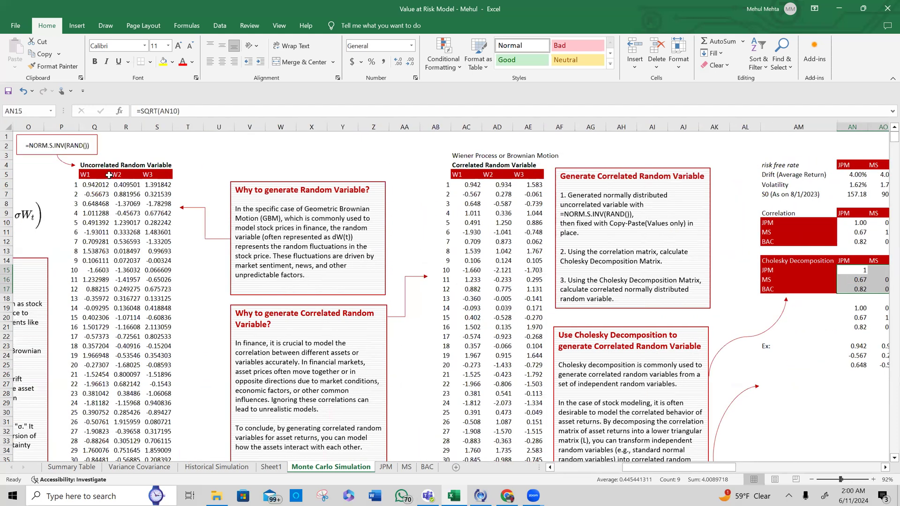
{"action": "left_click", "coordinate": [109, 177]}
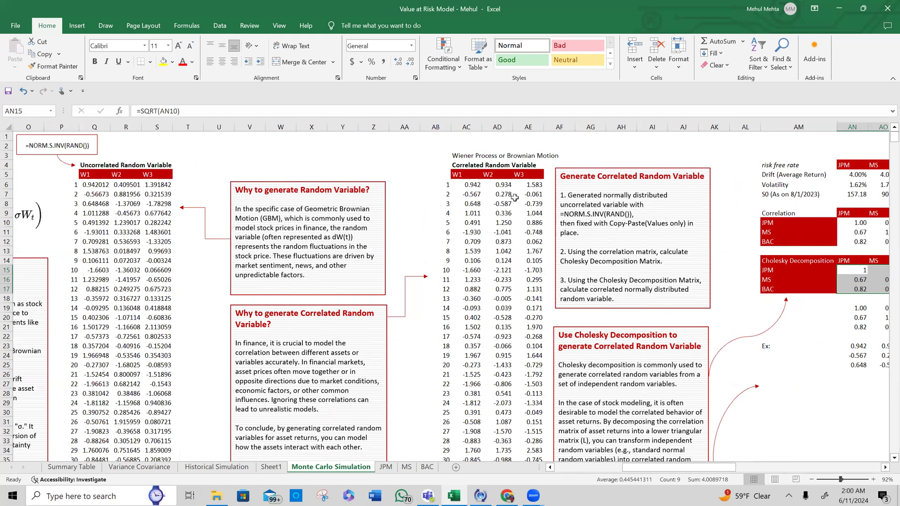
{"action": "left_click", "coordinate": [471, 193]}
Review the Geometric Brownian motion formula beside the simulated stock prices and inspect the price formula in AS6.
{"action": "scroll", "coordinate": [806, 258], "scroll_direction": "right", "scroll_amount": 6}
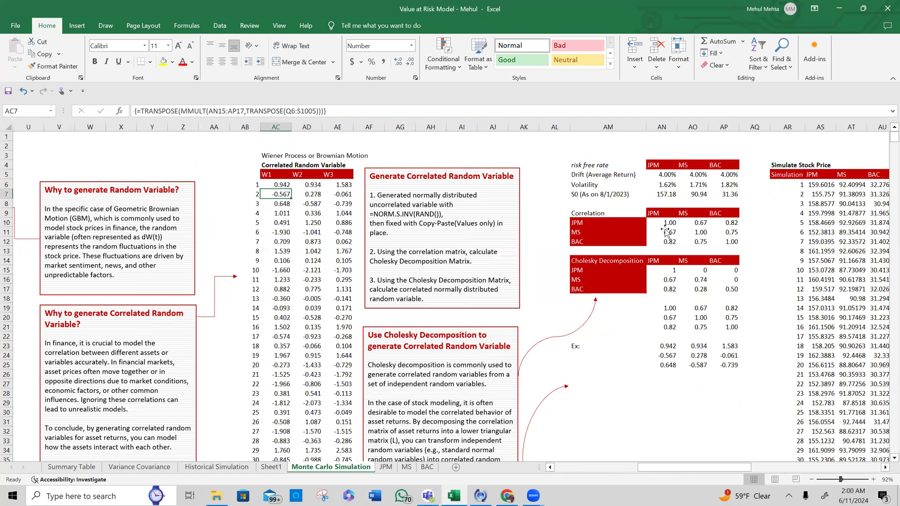
{"action": "scroll", "coordinate": [665, 230], "scroll_direction": "right", "scroll_amount": 10}
{"action": "left_click", "coordinate": [623, 237]}
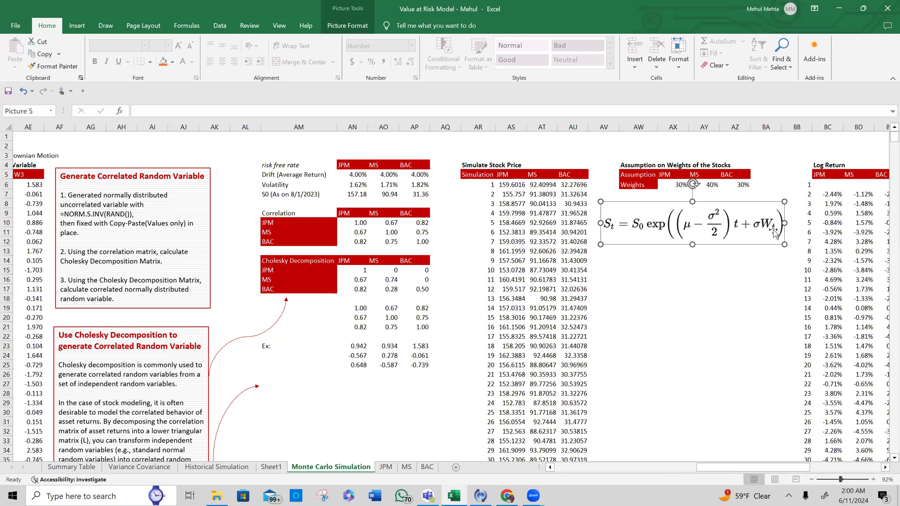
{"action": "scroll", "coordinate": [771, 244], "scroll_direction": "right", "scroll_amount": 4}
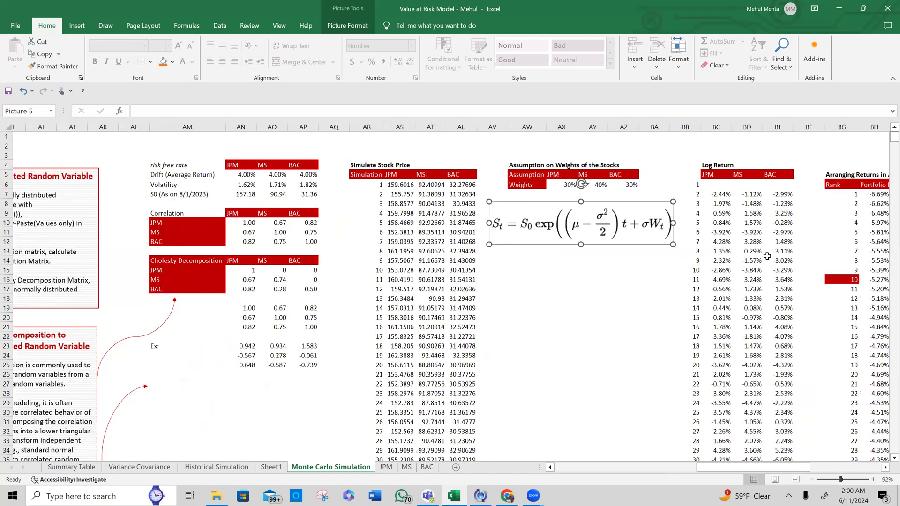
{"action": "scroll", "coordinate": [449, 289], "scroll_direction": "right", "scroll_amount": 1}
{"action": "left_click_drag", "start_coordinate": [359, 186], "coordinate": [423, 281]}
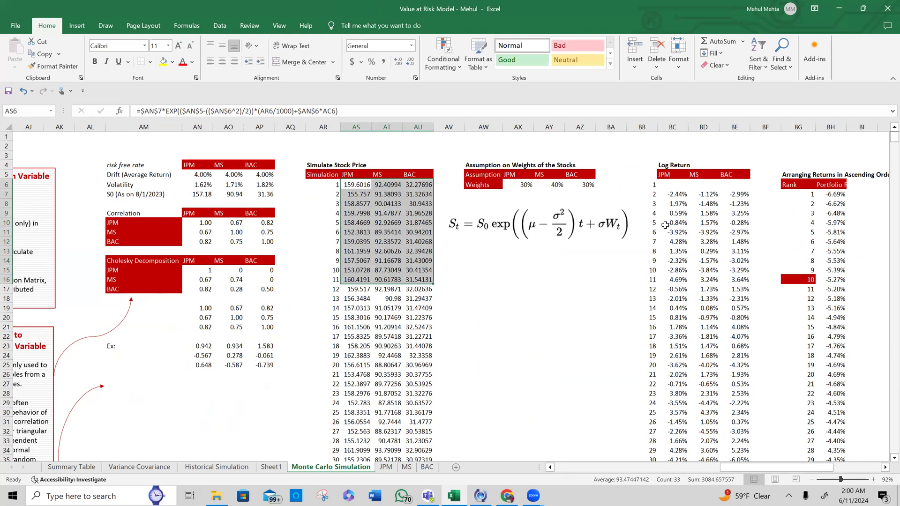
Inspect the log return formulas for JPM, MS and BAC in row 7 and review the stock weights in AX6:AZ6.
{"action": "left_click", "coordinate": [681, 194]}
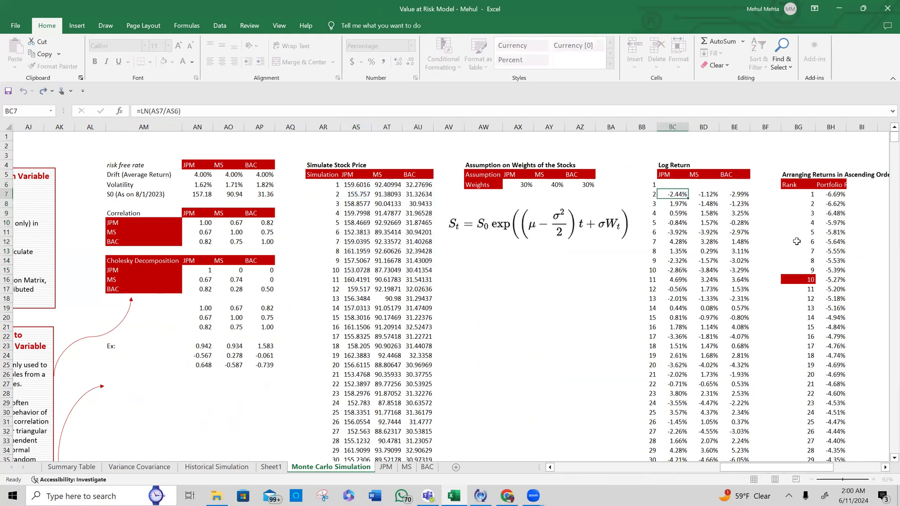
{"action": "key", "text": "Right"}
{"action": "key", "text": "Right"}
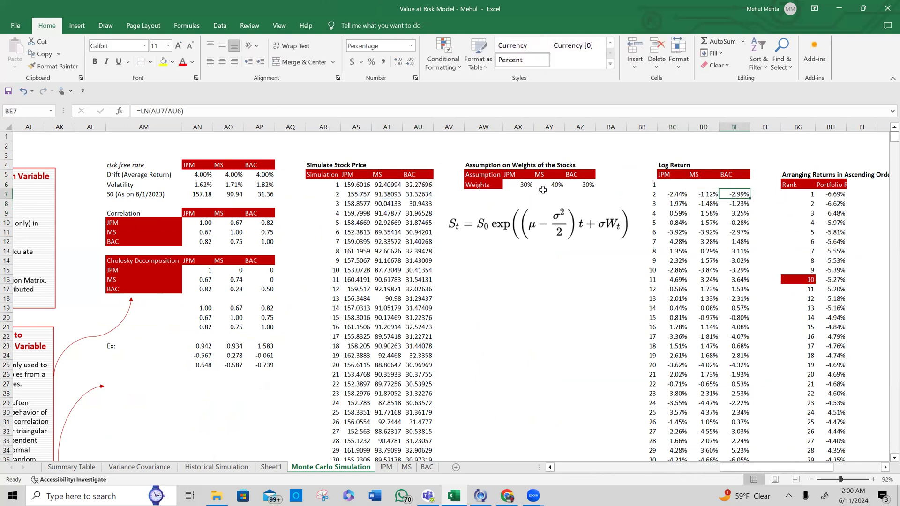
{"action": "left_click_drag", "start_coordinate": [677, 194], "coordinate": [734, 194]}
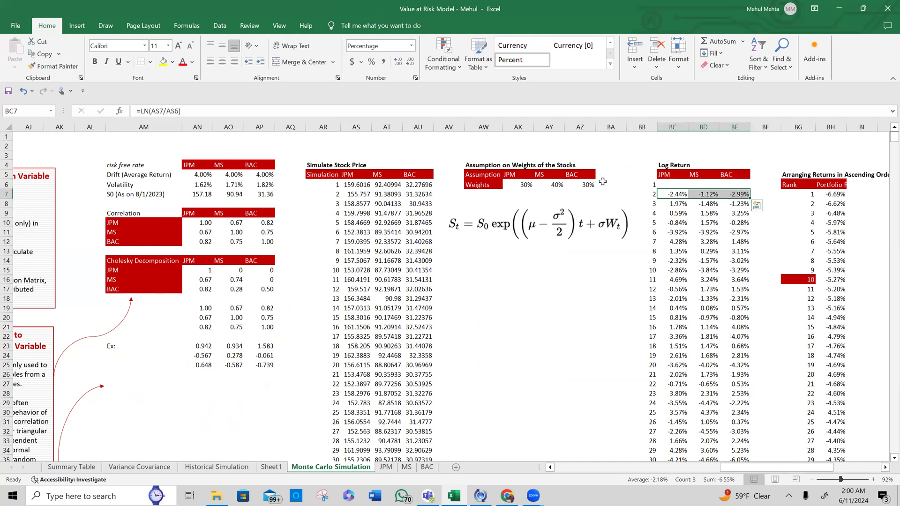
{"action": "left_click_drag", "start_coordinate": [523, 187], "coordinate": [589, 185]}
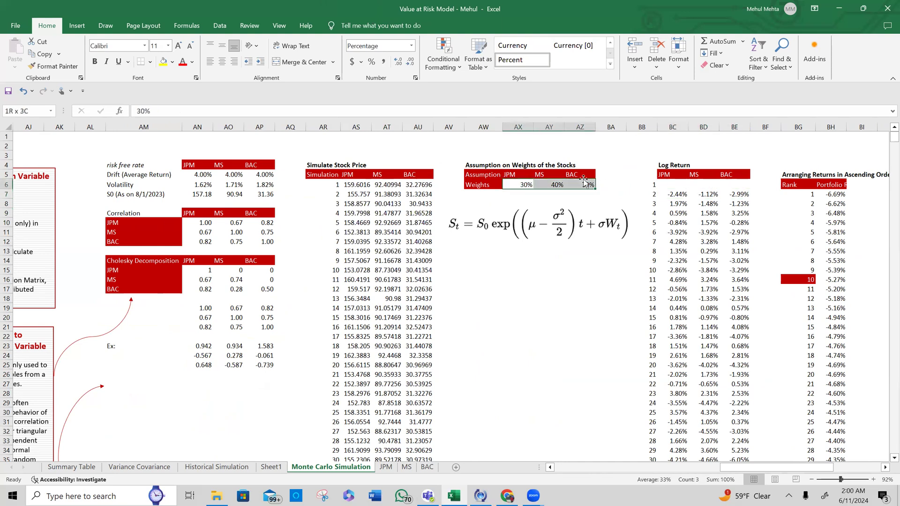
Review the ranked portfolio returns in ascending order, starting from the heading in BH6.
{"action": "scroll", "coordinate": [799, 237], "scroll_direction": "right", "scroll_amount": 1}
{"action": "scroll", "coordinate": [799, 237], "scroll_direction": "right", "scroll_amount": 1}
{"action": "left_click_drag", "start_coordinate": [800, 185], "coordinate": [818, 303]}
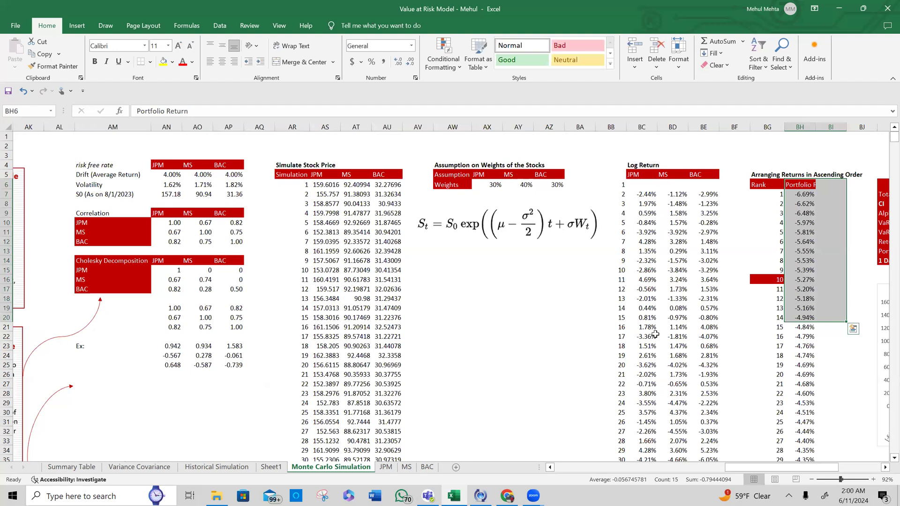
Inspect the rounded VaR position in BL11 and the 1 Day VaR formula in BL14 for 99% confidence.
{"action": "scroll", "coordinate": [656, 334], "scroll_direction": "right", "scroll_amount": 2}
{"action": "scroll", "coordinate": [671, 193], "scroll_direction": "right", "scroll_amount": 4}
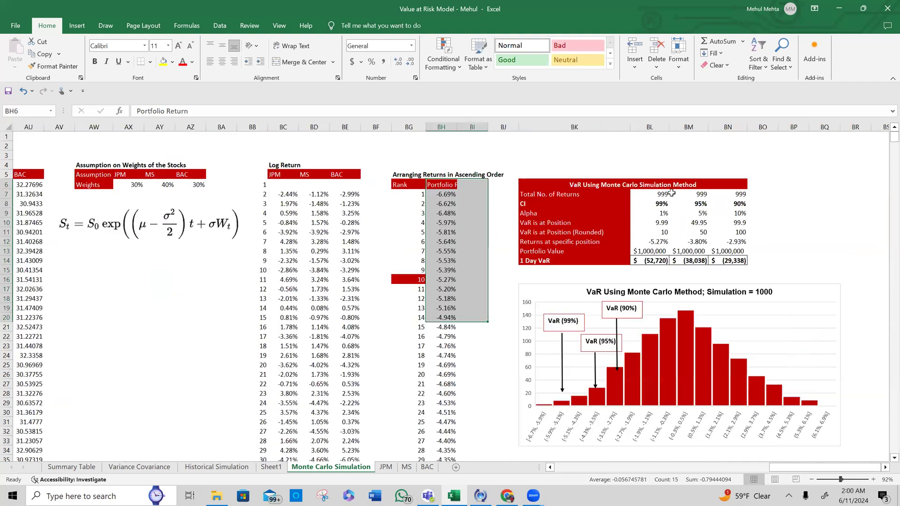
{"action": "left_click", "coordinate": [667, 231]}
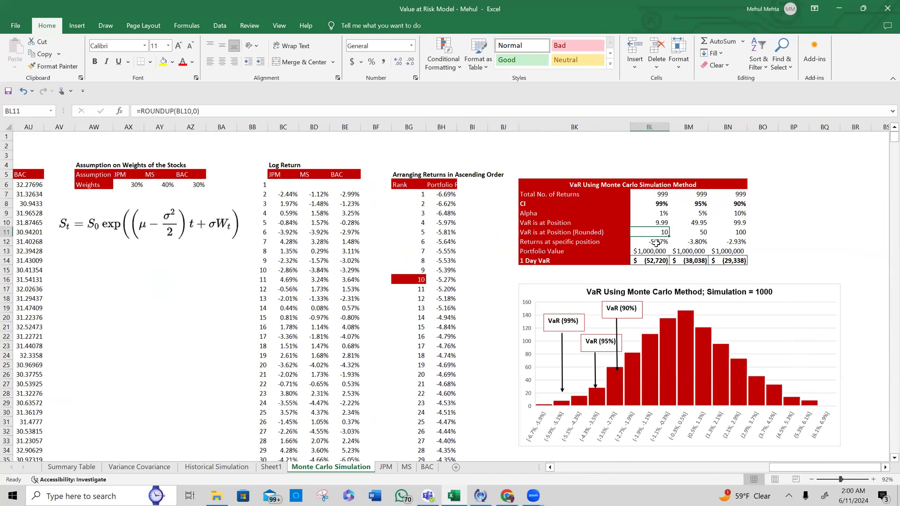
{"action": "left_click", "coordinate": [650, 259]}
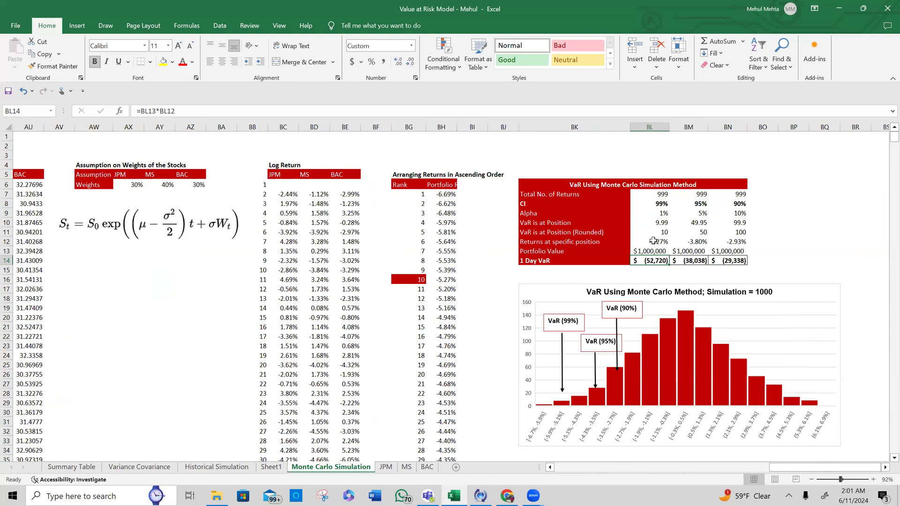
Go through the returns at the specific position and the portfolio values across the three confidence levels.
{"action": "left_click", "coordinate": [652, 241]}
{"action": "key", "text": "Right"}
{"action": "key", "text": "Right"}
{"action": "key", "text": "Left"}
{"action": "key", "text": "Left"}
{"action": "key", "text": "Down"}
{"action": "key", "text": "Right"}
{"action": "key", "text": "Right"}
{"action": "key", "text": "Right"}
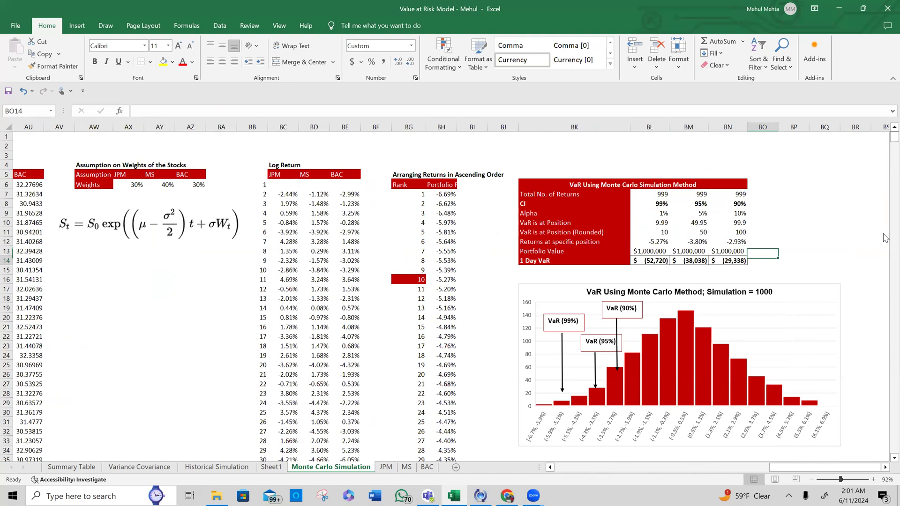
Step through the 1 Day VaR row across the 99%, 95% and 90% columns, finishing at BL14.
{"action": "key", "text": "Left"}
{"action": "key", "text": "Left"}
{"action": "key", "text": "Down"}
{"action": "key", "text": "Left"}
{"action": "key", "text": "Right"}
{"action": "key", "text": "Right"}
{"action": "key", "text": "Right"}
{"action": "key", "text": "Left"}
{"action": "key", "text": "Left"}
{"action": "key", "text": "Left"}
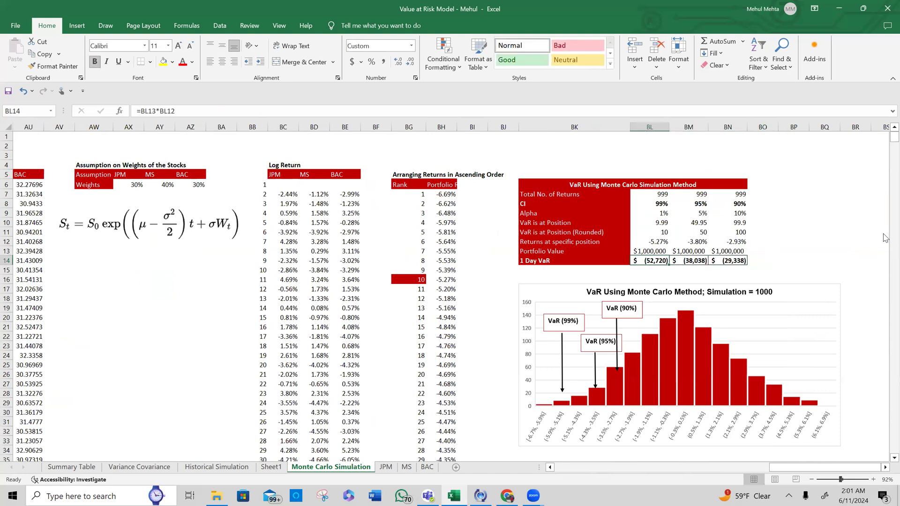